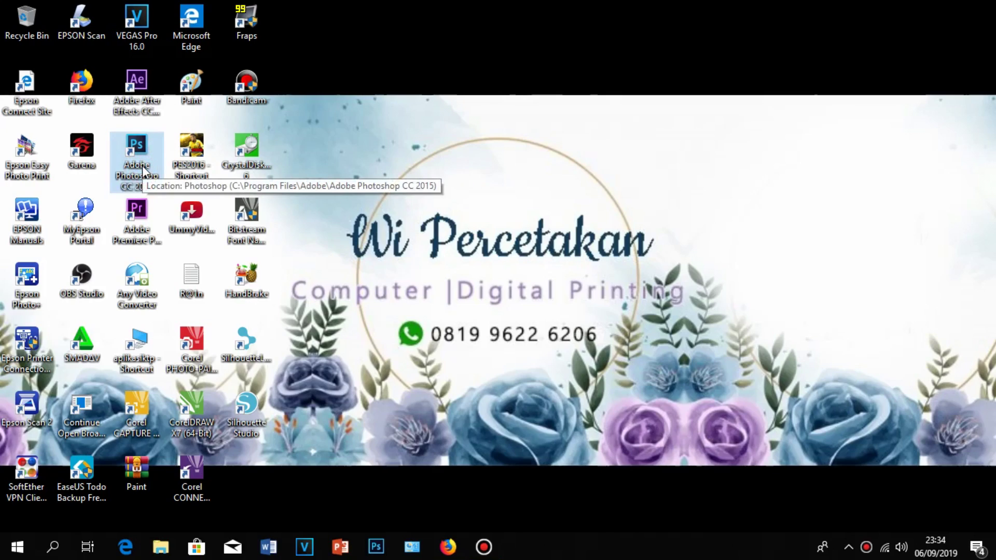
Step: Launch Photoshop and open the File menu on the empty workspace
{"action": "double_click", "coordinate": [139, 147]}
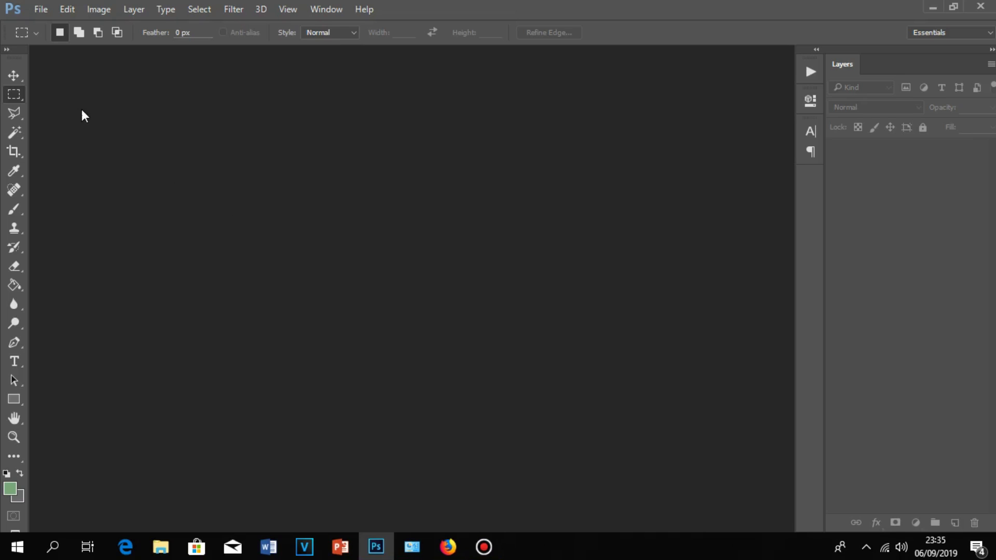
{"action": "left_click", "coordinate": [35, 9]}
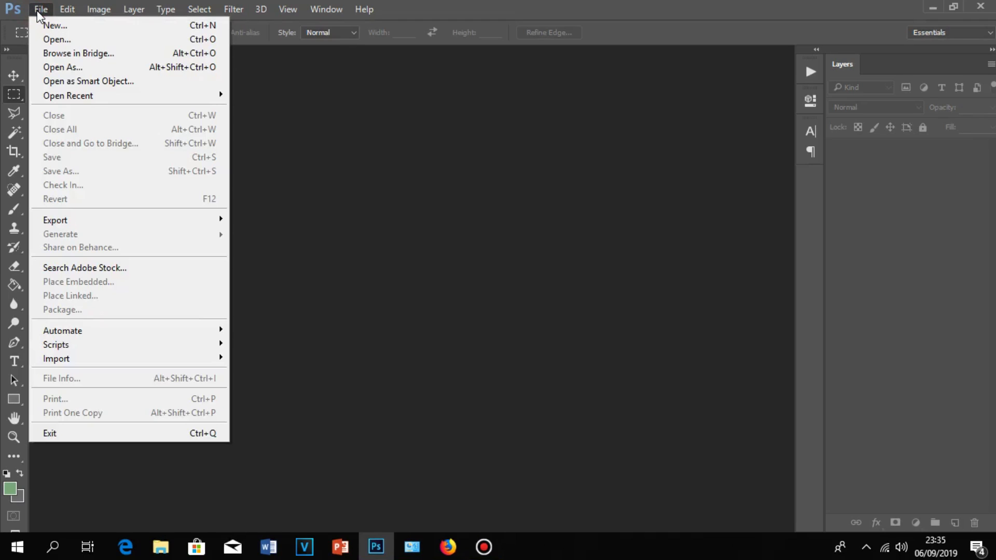
Step: Create a new 152 × 152 mm document at 300 pixels per inch
{"action": "left_click", "coordinate": [107, 27]}
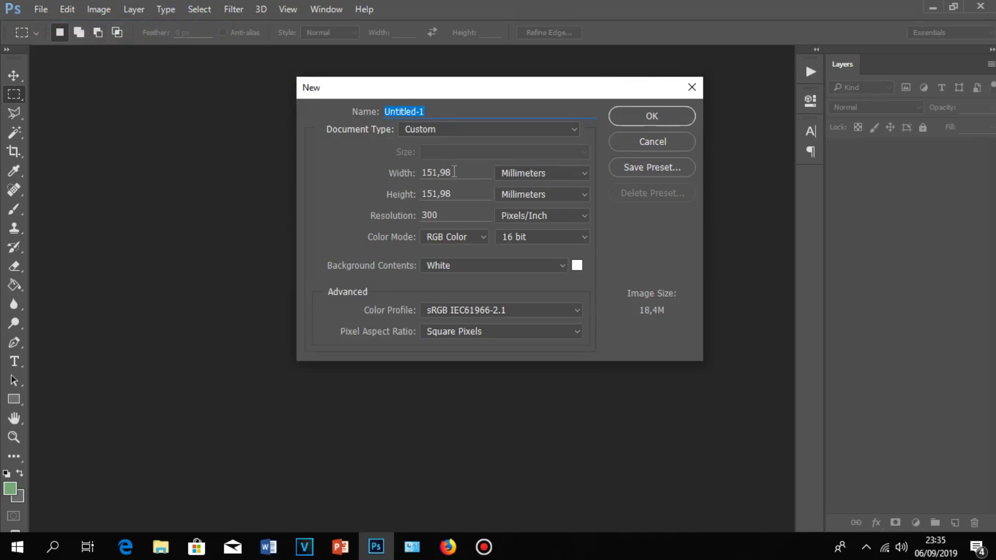
{"action": "left_click", "coordinate": [464, 173]}
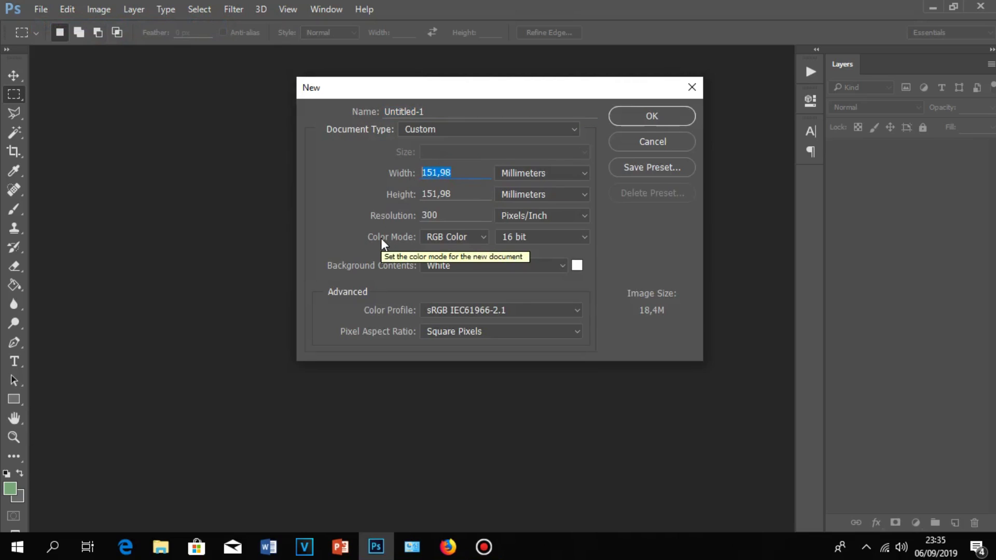
{"action": "type", "text": "152"}
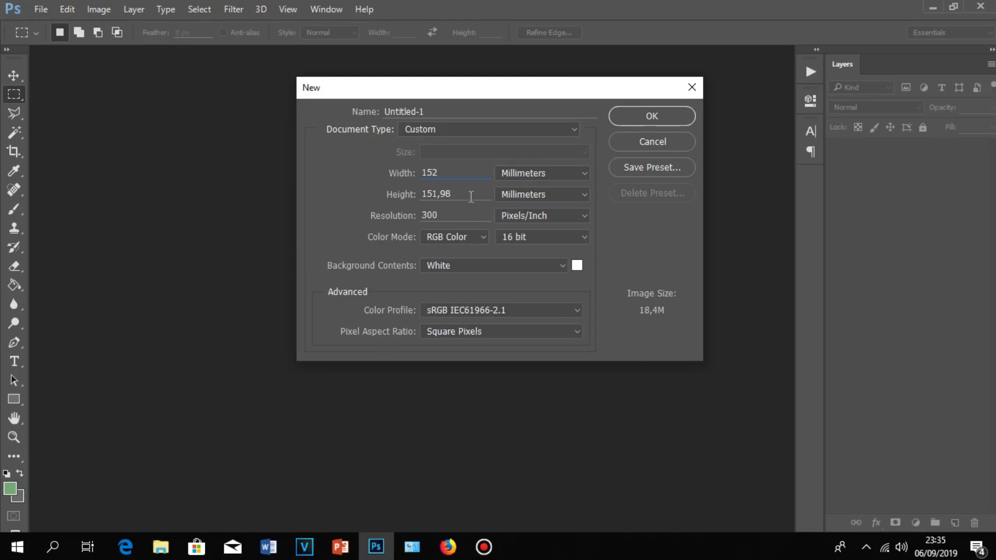
{"action": "left_click", "coordinate": [446, 195]}
{"action": "type", "text": "152"}
{"action": "key", "text": "Tab"}
{"action": "type", "text": "300"}
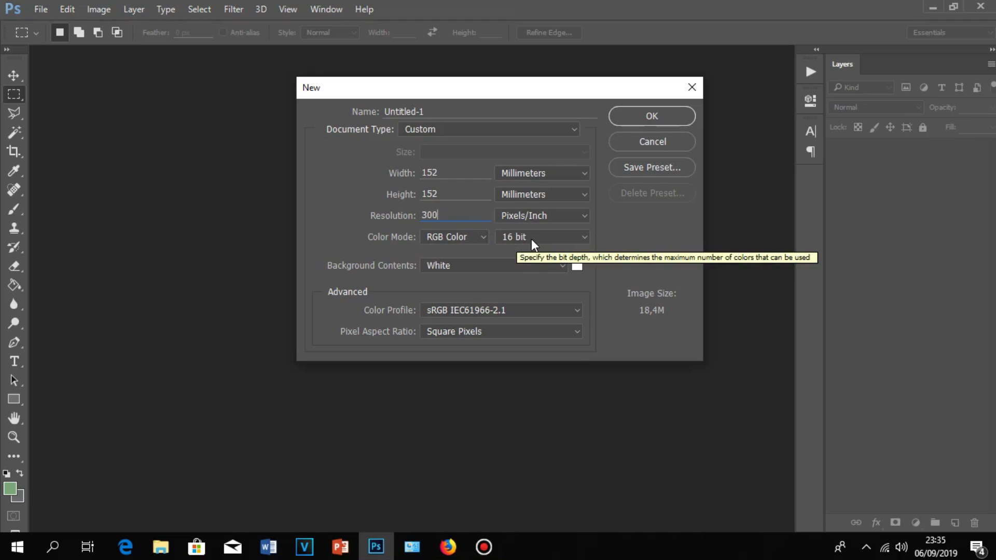
{"action": "left_click", "coordinate": [640, 119]}
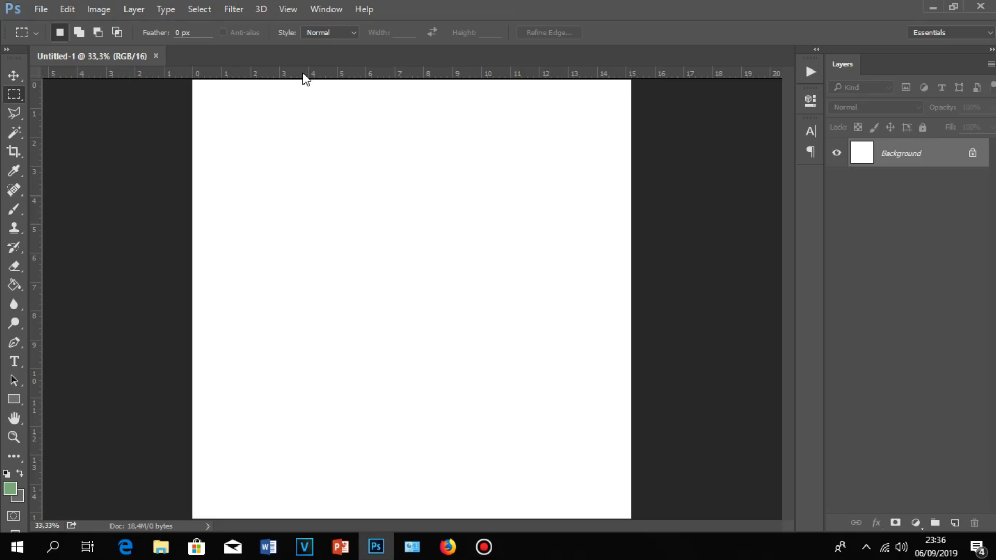
Step: Confirm rulers are shown in the View menu and select the Move tool
{"action": "left_click", "coordinate": [288, 10]}
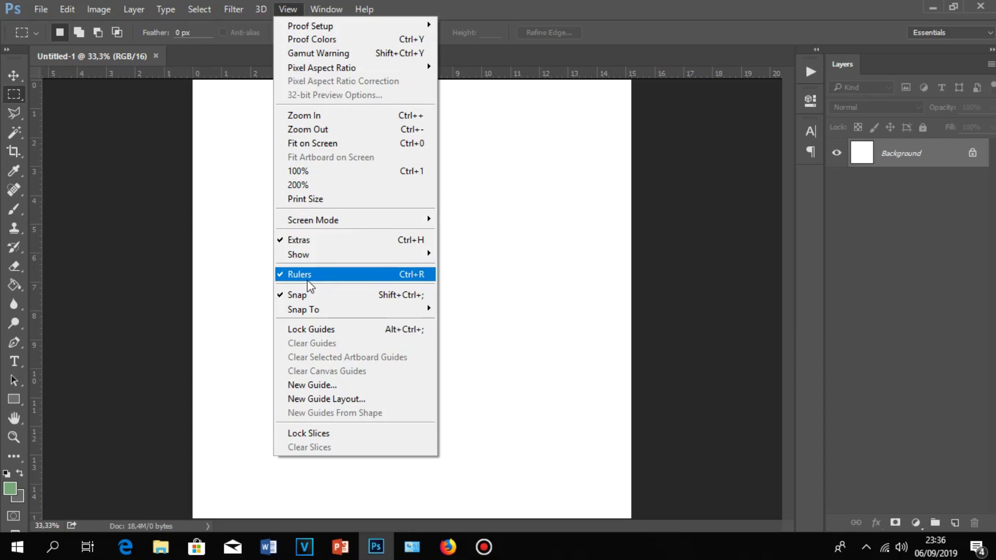
{"action": "left_click", "coordinate": [140, 197]}
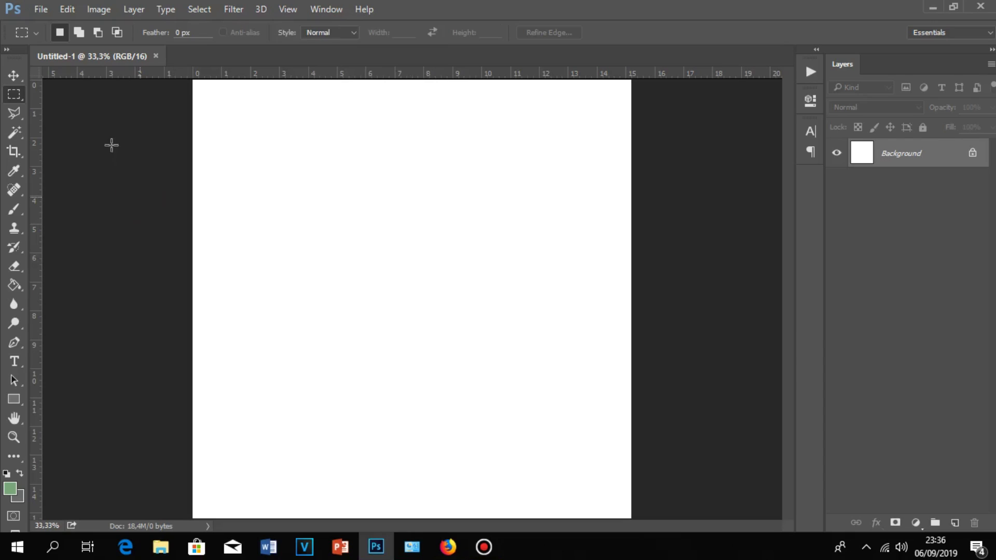
{"action": "left_click", "coordinate": [14, 75]}
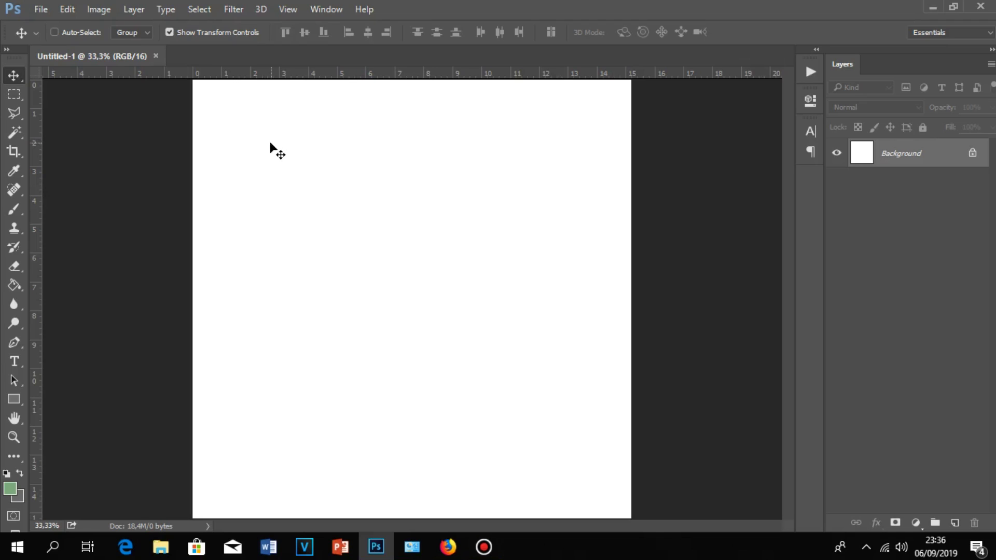
Step: Place a vertical guide at 7,60 cm and a horizontal guide near 9,5 cm
{"action": "left_click_drag", "start_coordinate": [39, 174], "coordinate": [411, 195]}
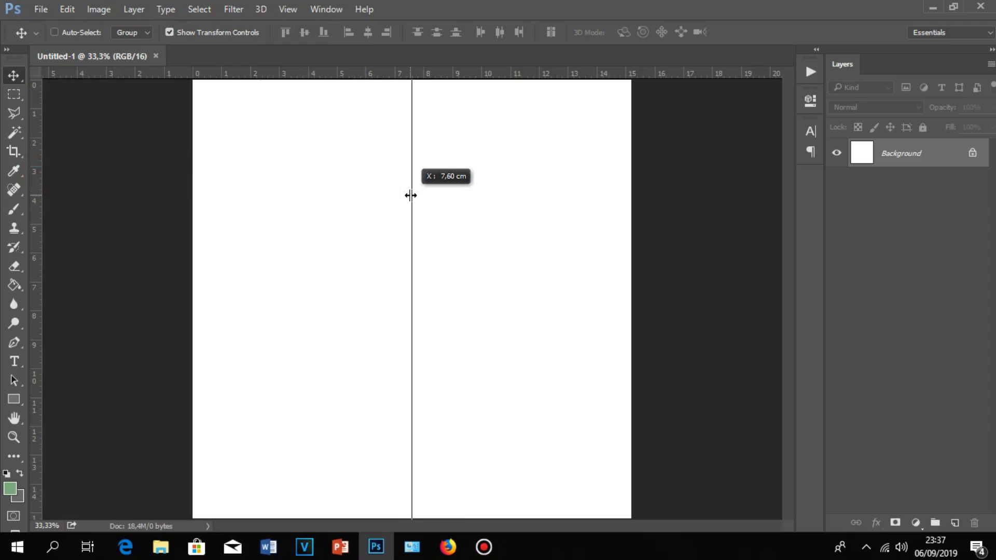
{"action": "left_click_drag", "start_coordinate": [411, 195], "coordinate": [411, 196]}
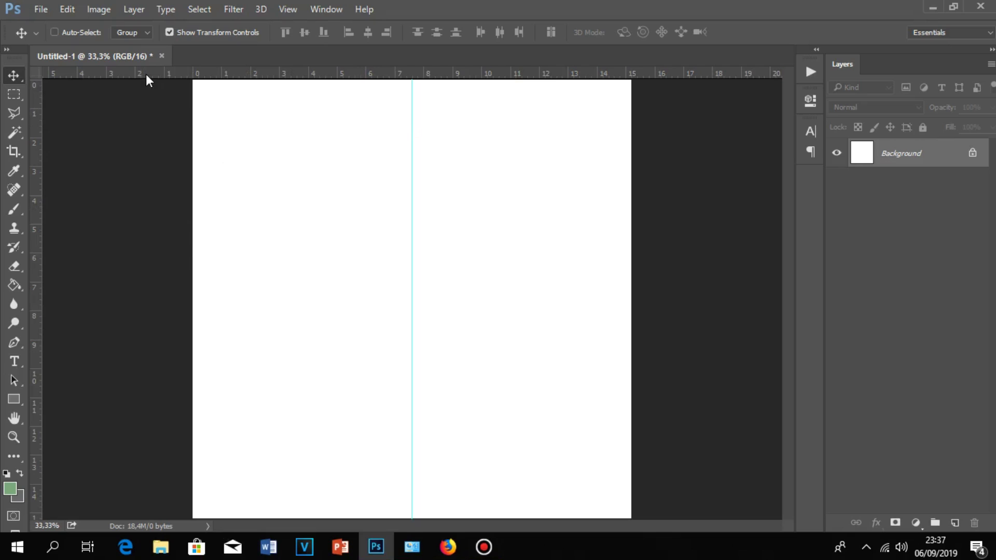
{"action": "left_click_drag", "start_coordinate": [146, 73], "coordinate": [160, 280]}
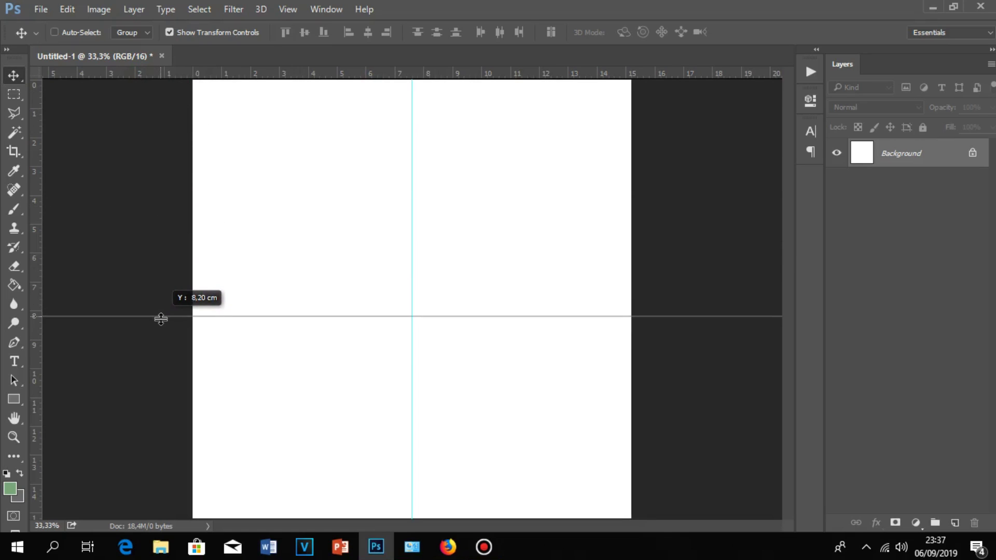
{"action": "mouse_move", "coordinate": [160, 280]}
{"action": "left_mouse_down"}
{"action": "mouse_move", "coordinate": [166, 352]}
{"action": "mouse_move", "coordinate": [165, 342]}
{"action": "left_mouse_up"}
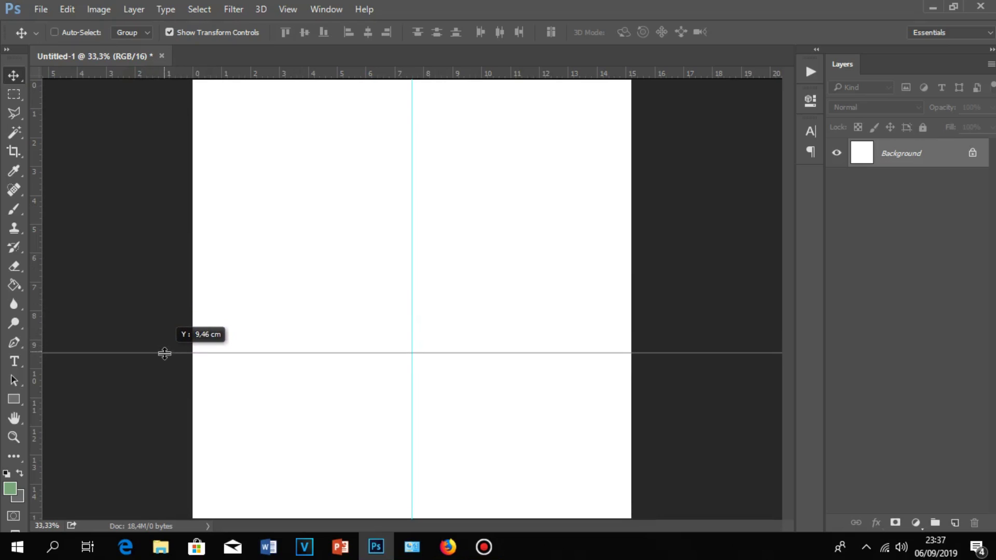
{"action": "left_click_drag", "start_coordinate": [165, 342], "coordinate": [165, 359]}
Step: Zoom in to fine-tune the 9,5 cm horizontal guide, then drag out a second one
{"action": "key", "text": "ctrl"}
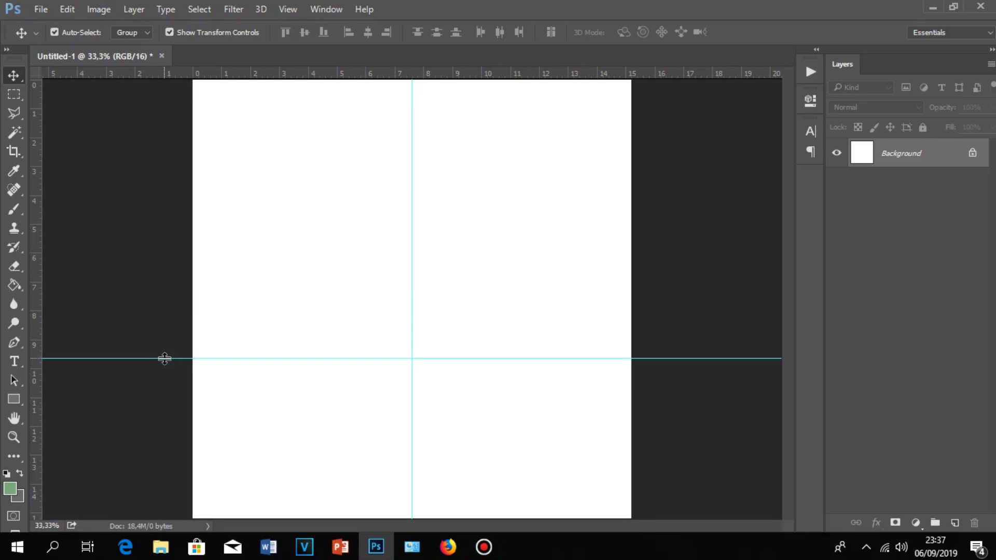
{"action": "key", "text": "ctrl+plus"}
{"action": "key", "text": "ctrl+plus"}
{"action": "left_click_drag", "start_coordinate": [160, 357], "coordinate": [325, 226]}
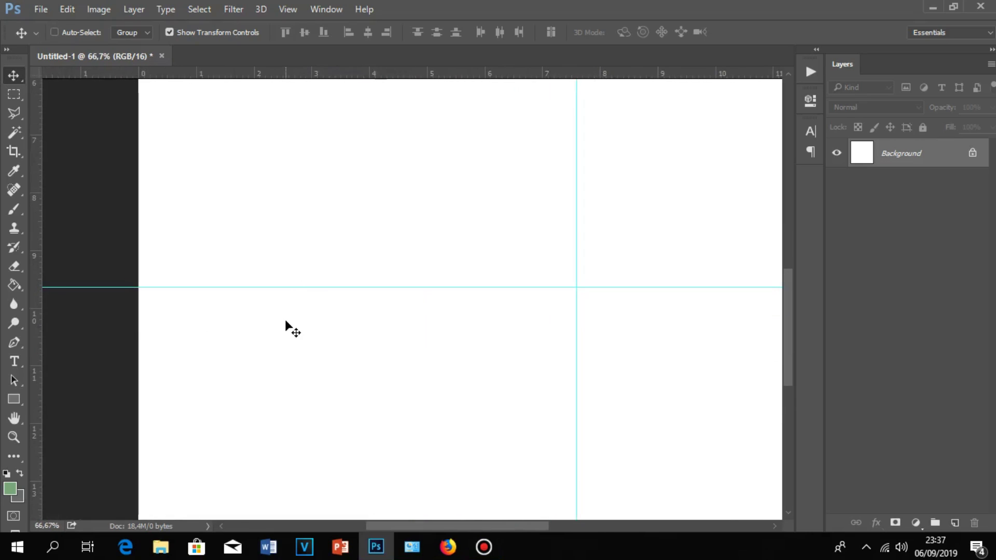
{"action": "key", "text": "ctrl+plus"}
{"action": "key", "text": "ctrl+plus"}
{"action": "mouse_move", "coordinate": [228, 314]}
{"action": "left_mouse_down"}
{"action": "mouse_move", "coordinate": [527, 382]}
{"action": "mouse_move", "coordinate": [669, 373]}
{"action": "left_mouse_up"}
{"action": "left_click_drag", "start_coordinate": [207, 347], "coordinate": [494, 343]}
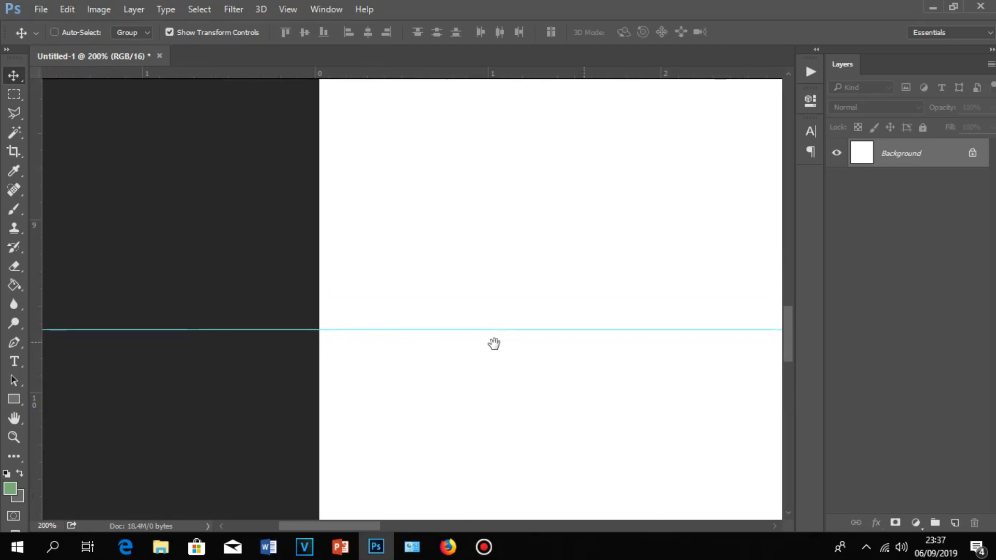
{"action": "left_click_drag", "start_coordinate": [353, 330], "coordinate": [355, 320]}
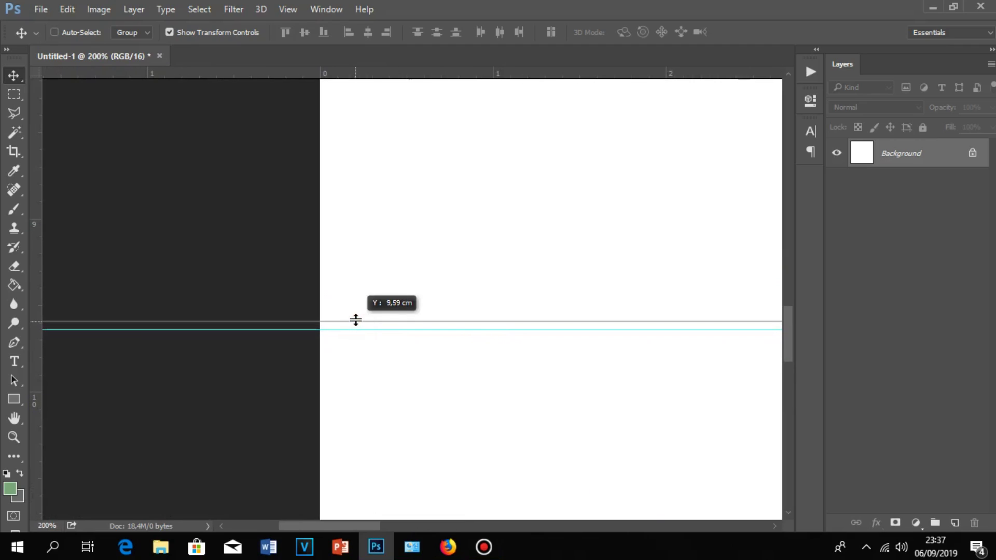
{"action": "left_click_drag", "start_coordinate": [356, 321], "coordinate": [357, 306]}
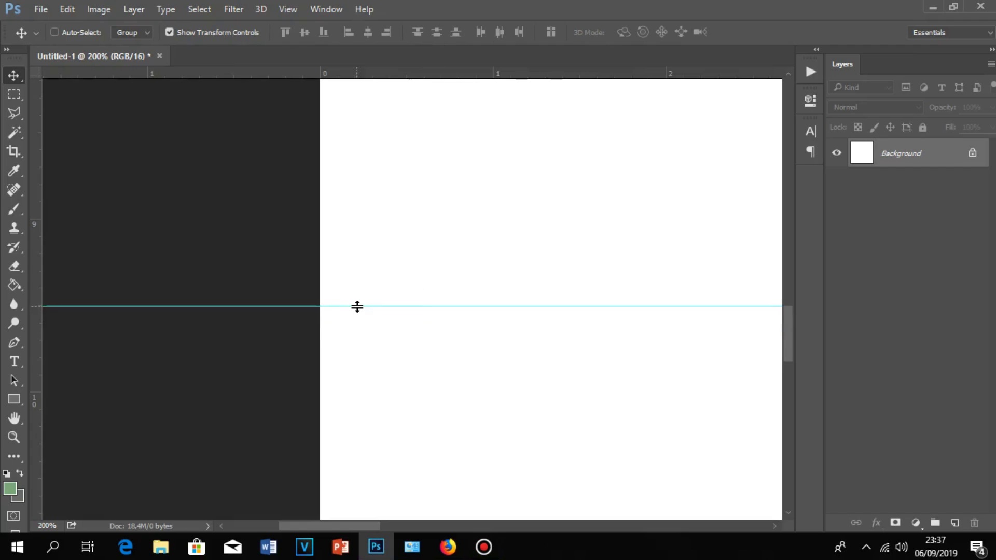
{"action": "key", "text": "ctrl"}
{"action": "key", "text": "ctrl+minus"}
{"action": "key", "text": "ctrl+minus"}
{"action": "key", "text": "ctrl+minus"}
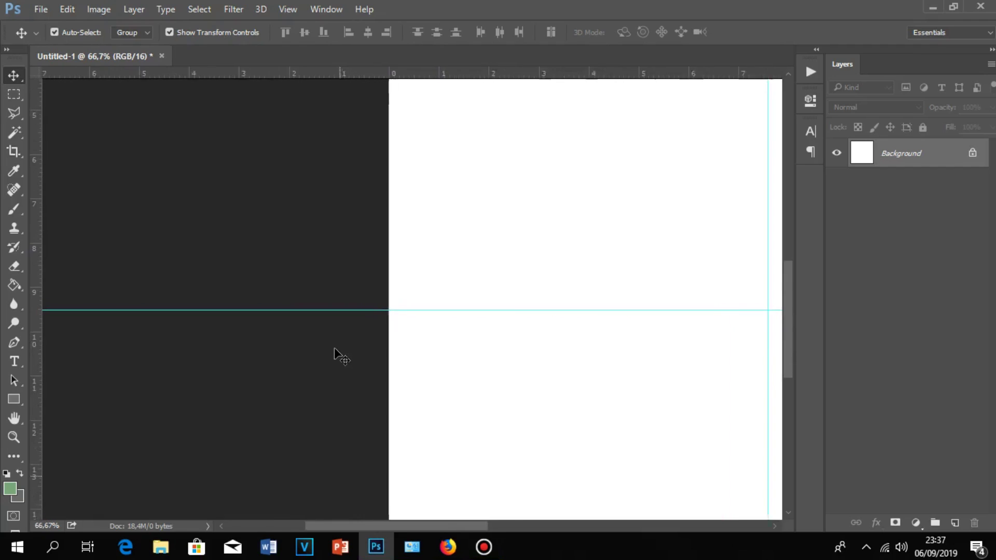
{"action": "key", "text": "ctrl+minus"}
{"action": "key", "text": "ctrl+minus"}
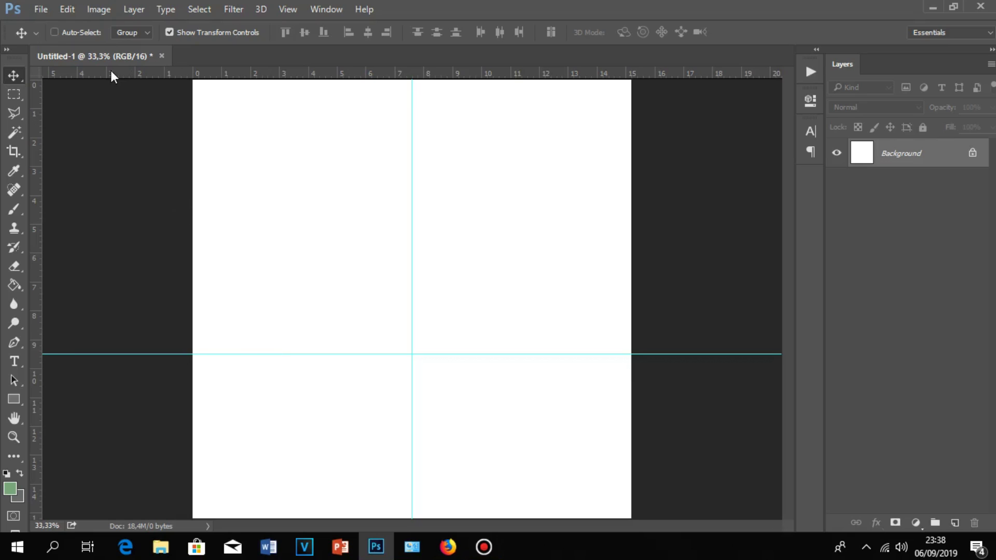
{"action": "left_click_drag", "start_coordinate": [110, 73], "coordinate": [114, 218]}
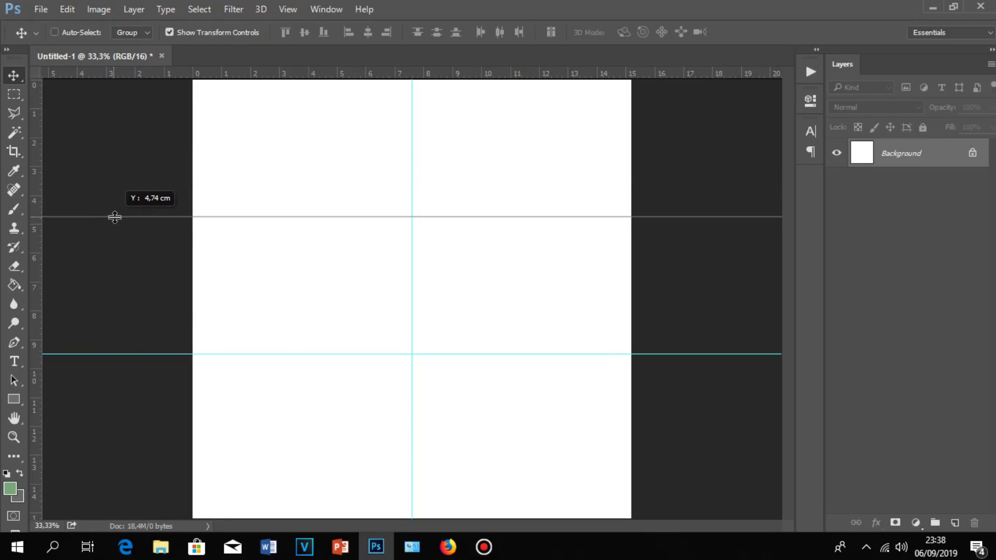
Step: Drop the second horizontal guide and fine-tune it to about 4,75 cm
{"action": "left_click_drag", "start_coordinate": [114, 217], "coordinate": [116, 219]}
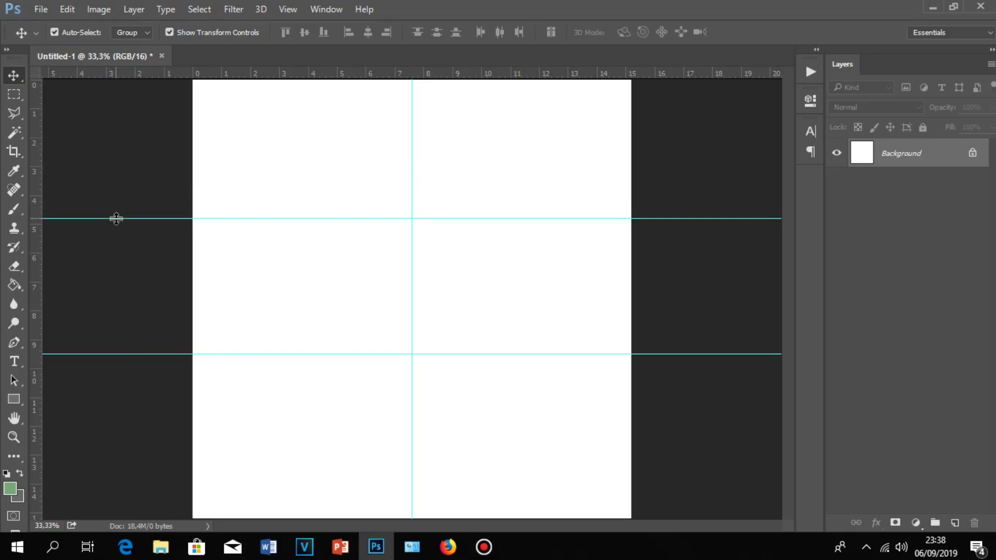
{"action": "key", "text": "ctrl+plus"}
{"action": "key", "text": "ctrl+plus"}
{"action": "key", "text": "ctrl+plus"}
{"action": "left_click_drag", "start_coordinate": [126, 197], "coordinate": [412, 366]}
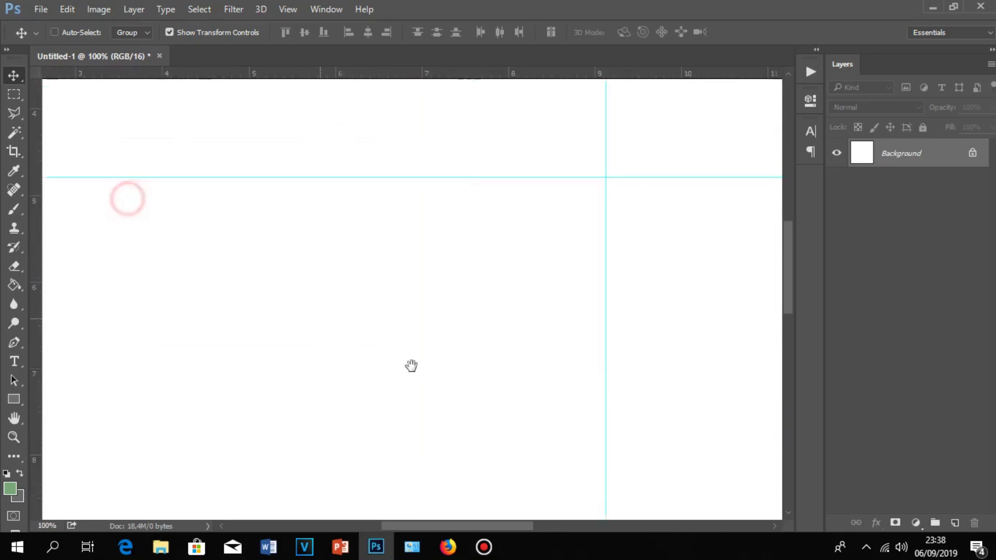
{"action": "left_click_drag", "start_coordinate": [143, 256], "coordinate": [330, 309]}
{"action": "left_click_drag", "start_coordinate": [176, 277], "coordinate": [176, 275]}
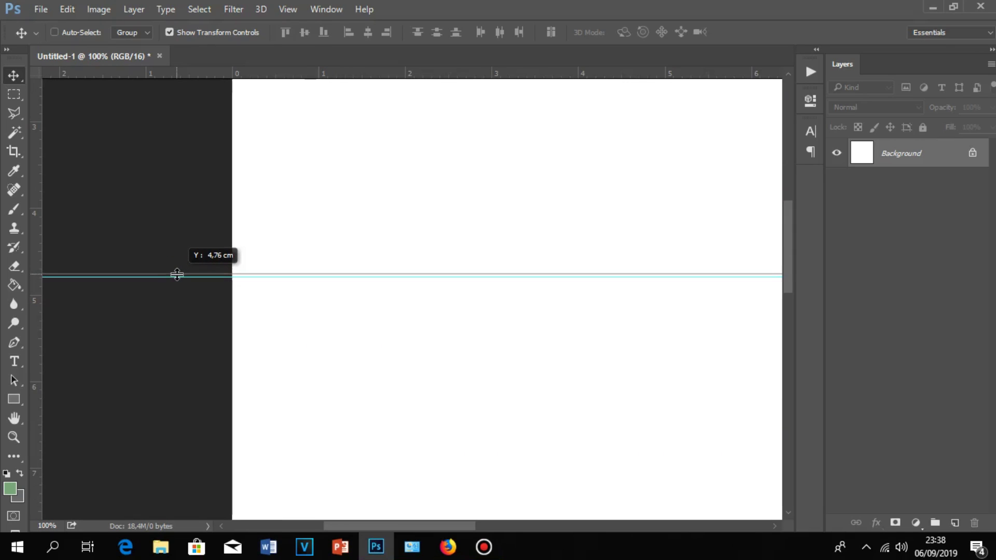
{"action": "left_click_drag", "start_coordinate": [177, 275], "coordinate": [177, 274]}
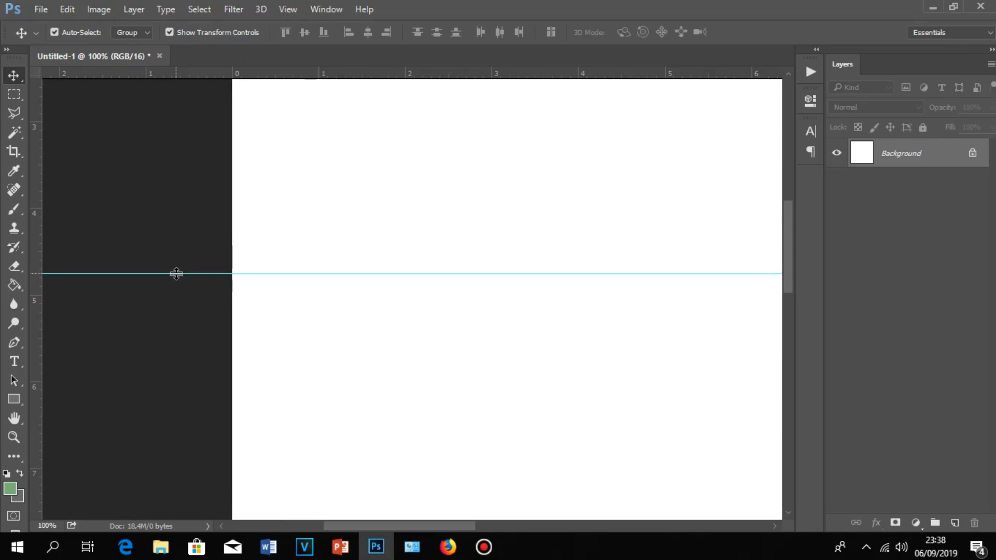
{"action": "scroll", "coordinate": [177, 274], "scroll_direction": "up", "scroll_amount": 3}
{"action": "scroll", "coordinate": [293, 295], "scroll_direction": "down", "scroll_amount": 1}
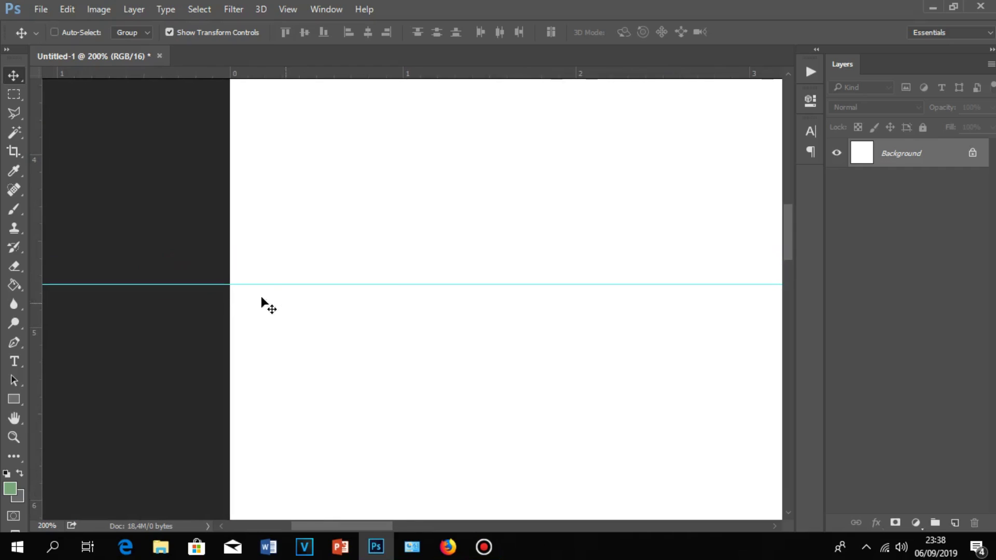
{"action": "left_click_drag", "start_coordinate": [213, 285], "coordinate": [213, 286]}
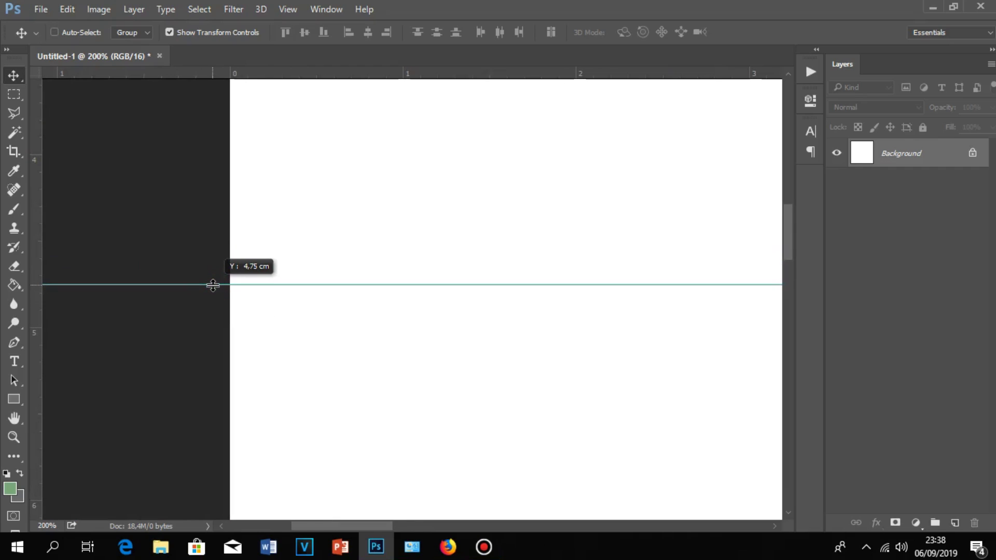
{"action": "key", "text": "ctrl"}
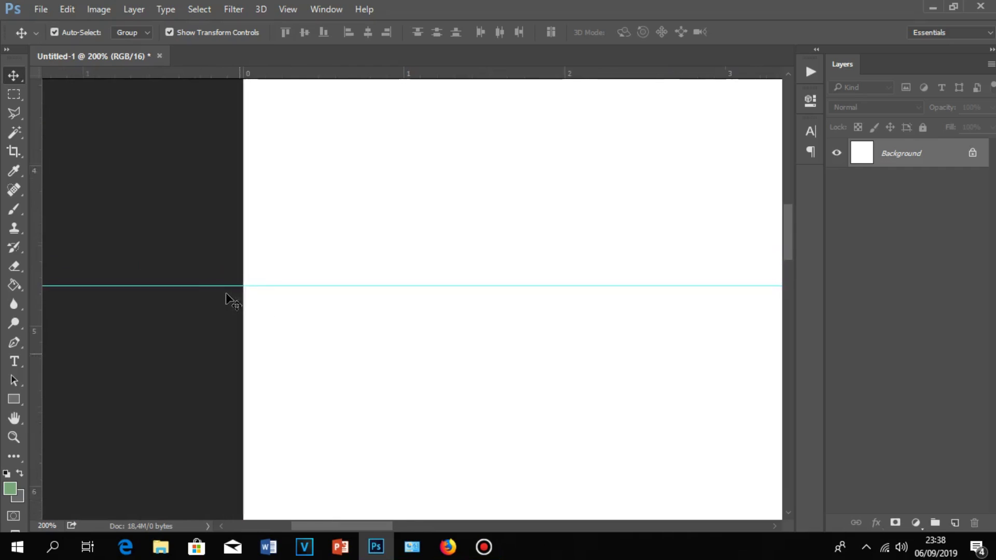
{"action": "scroll", "coordinate": [226, 295], "scroll_direction": "down", "scroll_amount": 3}
{"action": "scroll", "coordinate": [225, 296], "scroll_direction": "down", "scroll_amount": 2}
{"action": "scroll", "coordinate": [226, 296], "scroll_direction": "down", "scroll_amount": 1}
{"action": "scroll", "coordinate": [225, 296], "scroll_direction": "up", "scroll_amount": 1}
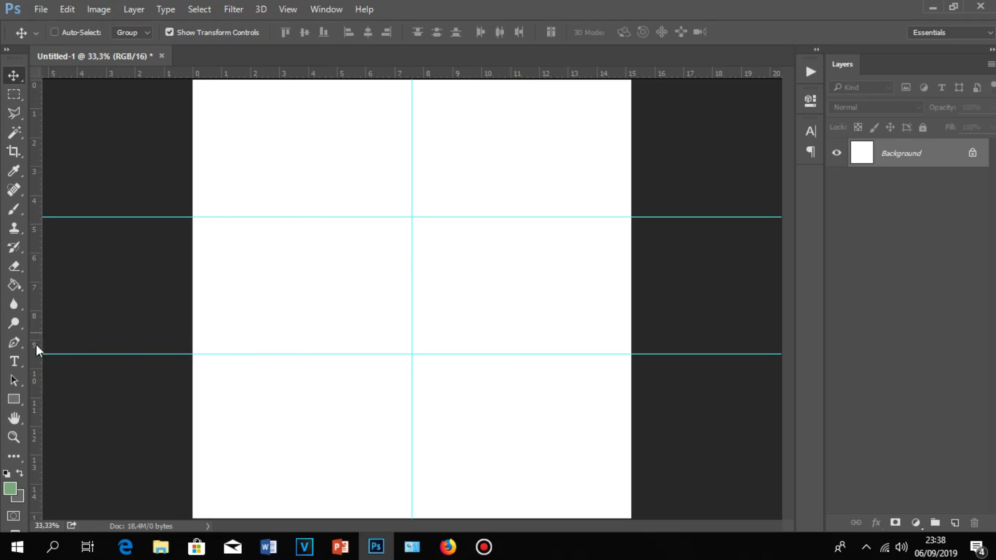
Step: Select the Type tool and set the text colour to black
{"action": "left_click", "coordinate": [17, 357]}
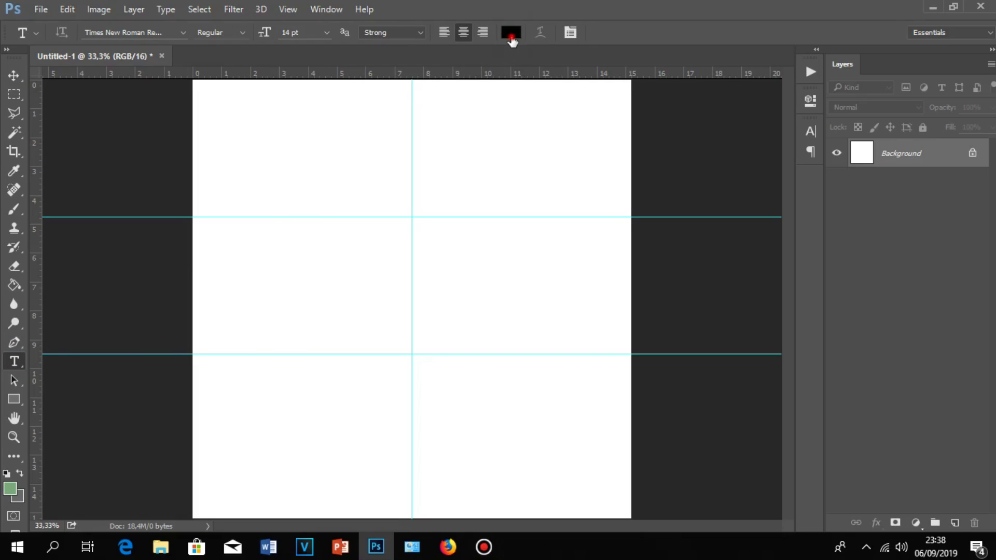
{"action": "left_click", "coordinate": [512, 34]}
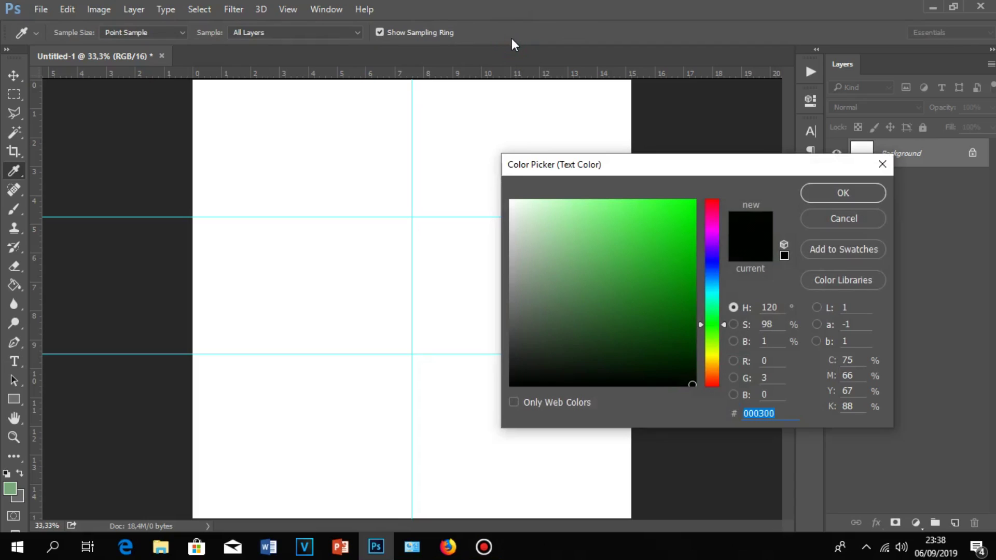
{"action": "left_click", "coordinate": [690, 384]}
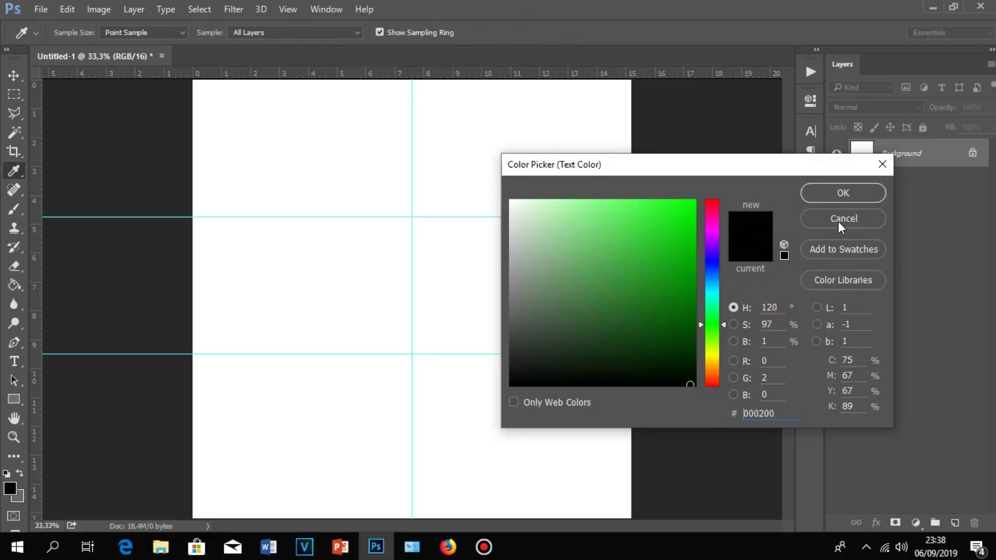
{"action": "left_click", "coordinate": [843, 194]}
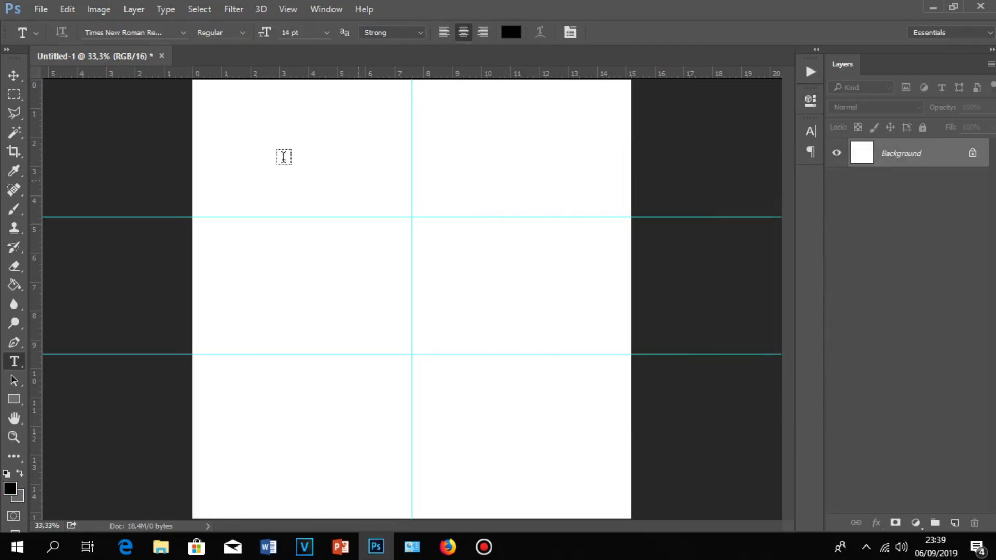
Step: Type the recipient couple's names as the first, centred text line
{"action": "left_click", "coordinate": [228, 112]}
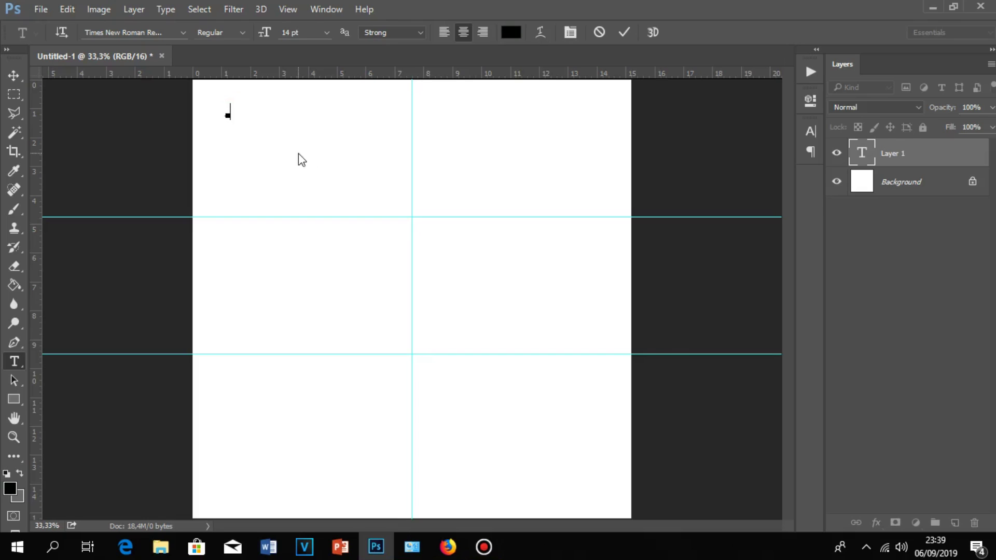
{"action": "type", "text": "U"}
{"action": "type", "text": "in"}
{"action": "type", "text": " Di"}
{"action": "left_click", "coordinate": [444, 33]}
{"action": "type", "text": "ab"}
{"action": "type", "text": " Febriani"}
{"action": "left_click", "coordinate": [212, 130]}
{"action": "left_click_drag", "start_coordinate": [227, 135], "coordinate": [341, 156]}
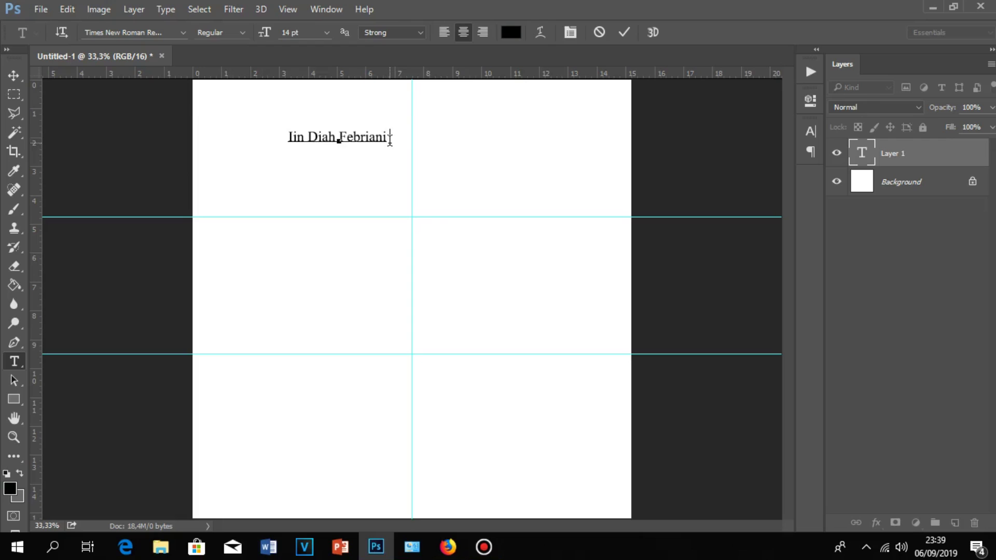
{"action": "type", "text": "& "}
{"action": "type", "text": "Suami"}
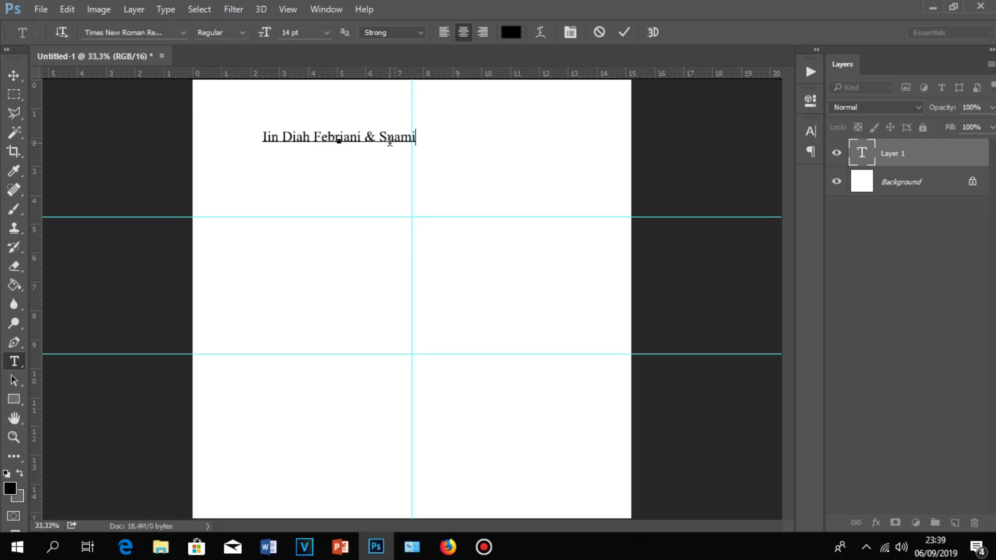
{"action": "key", "text": "Return"}
Step: Add the street address line and the printing-shop line, then commit the text
{"action": "type", "text": "JL"}
{"action": "type", "text": "."}
{"action": "type", "text": "G"}
{"action": "key", "text": "BackSpace"}
{"action": "type", "text": "Gar"}
{"action": "type", "text": "uda R"}
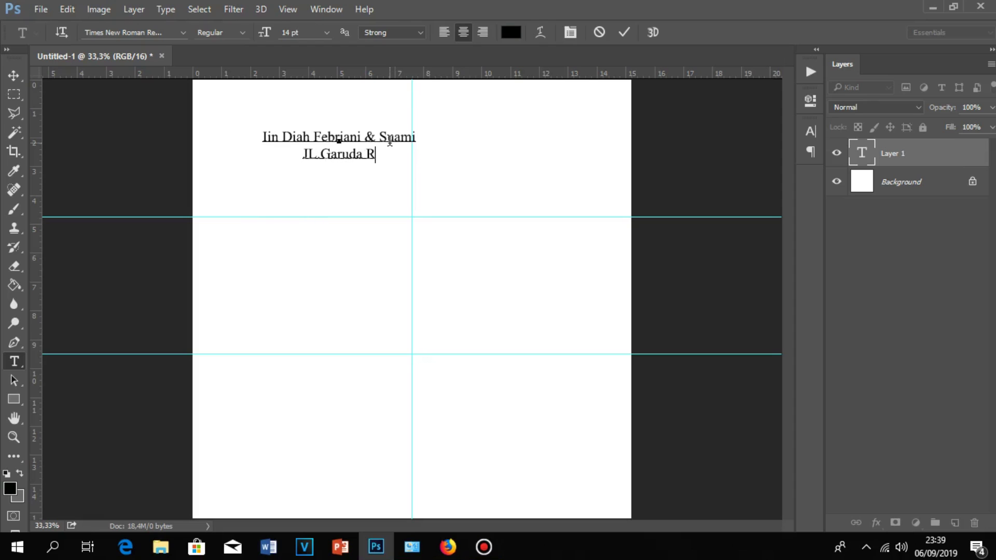
{"action": "type", "text": "T."}
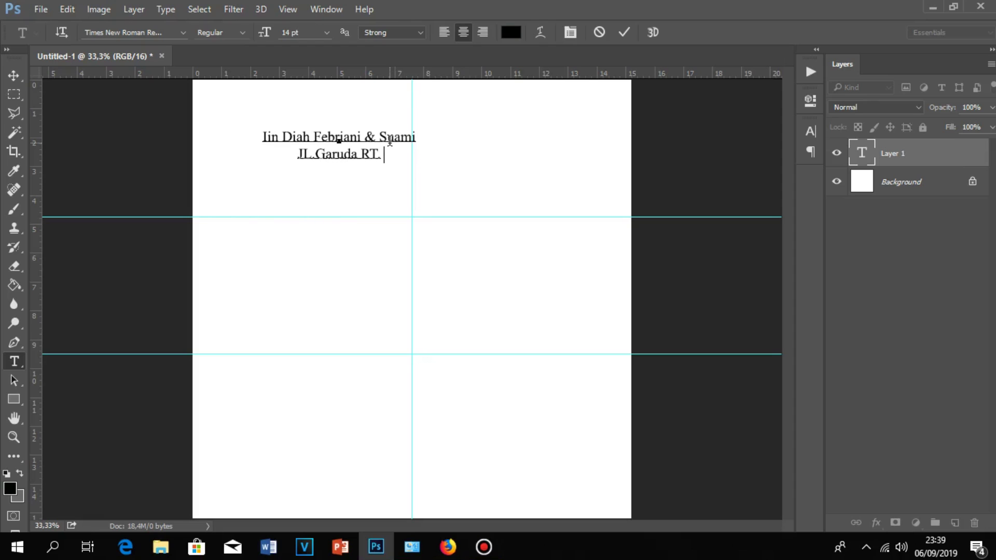
{"action": "type", "text": "1 No."}
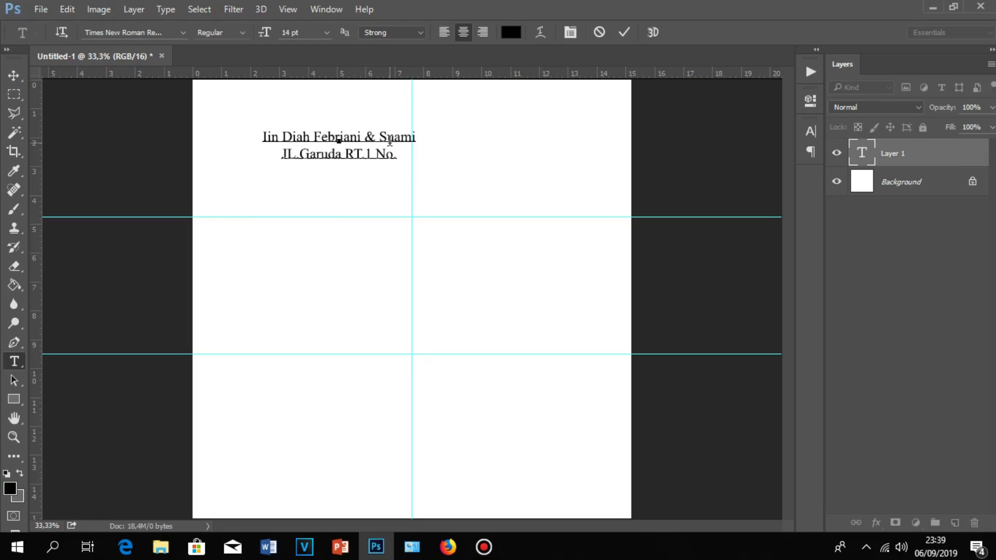
{"action": "type", "text": "23 "}
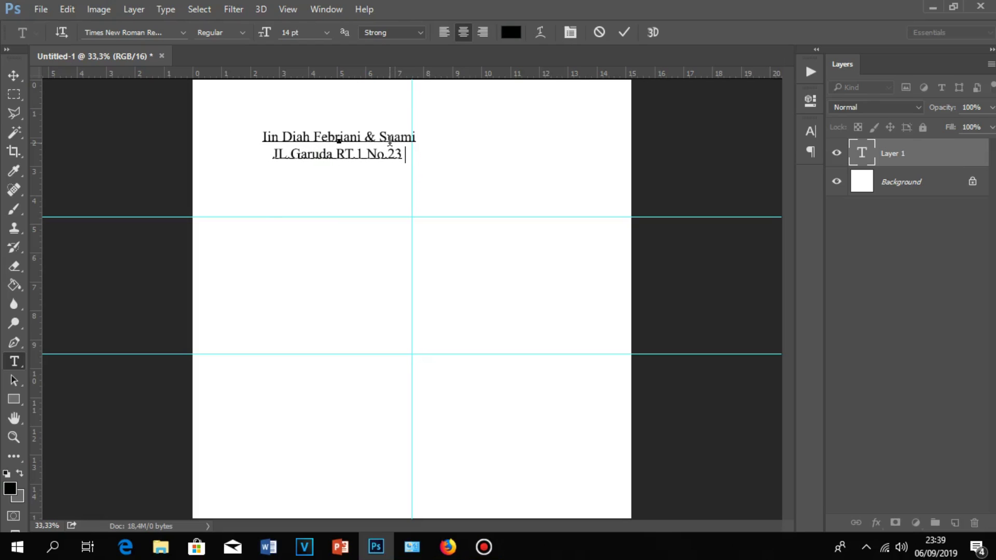
{"action": "type", "text": "Kel.Wta"}
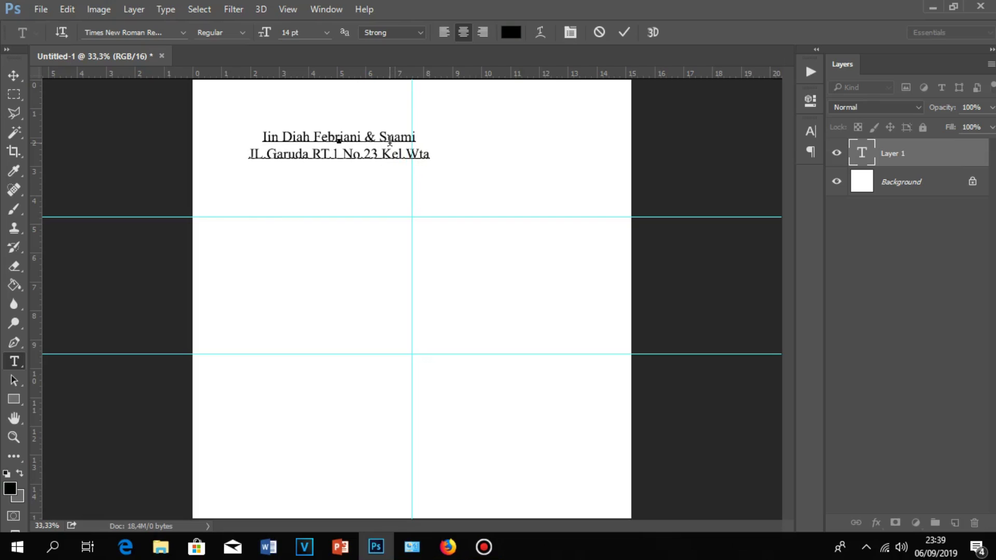
{"action": "key", "text": "BackSpace"}
{"action": "key", "text": "BackSpace"}
{"action": "type", "text": "as"}
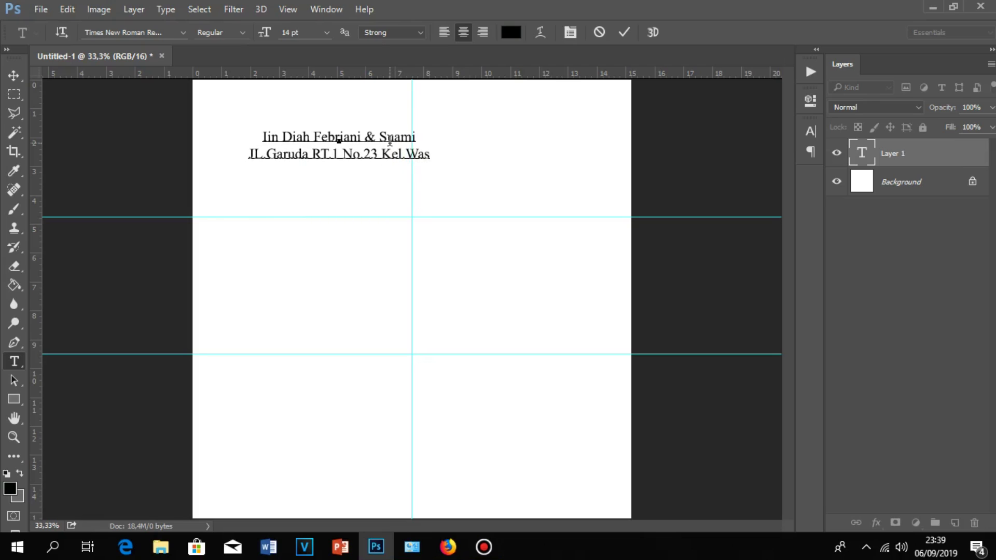
{"action": "key", "text": "BackSpace"}
{"action": "type", "text": "tas "}
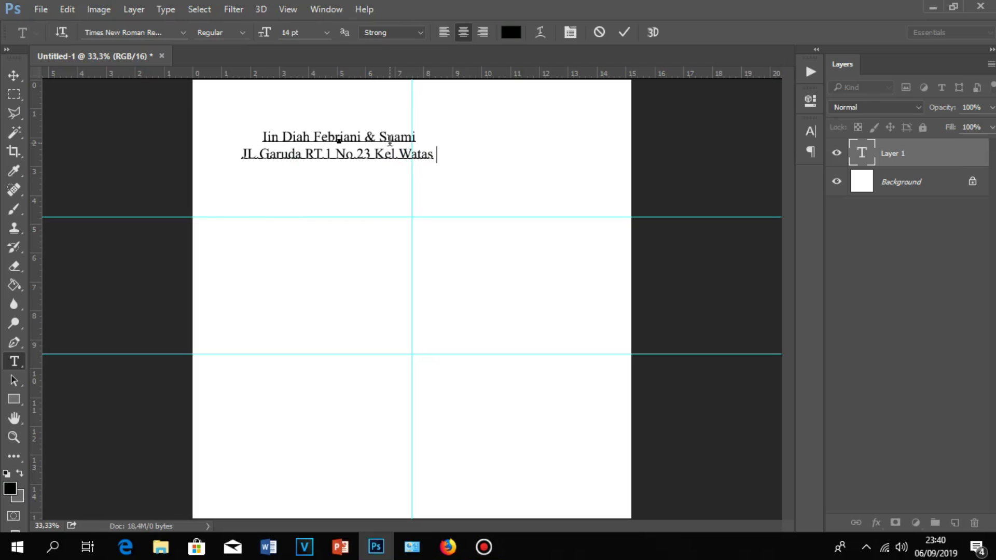
{"action": "type", "text": "Ko"}
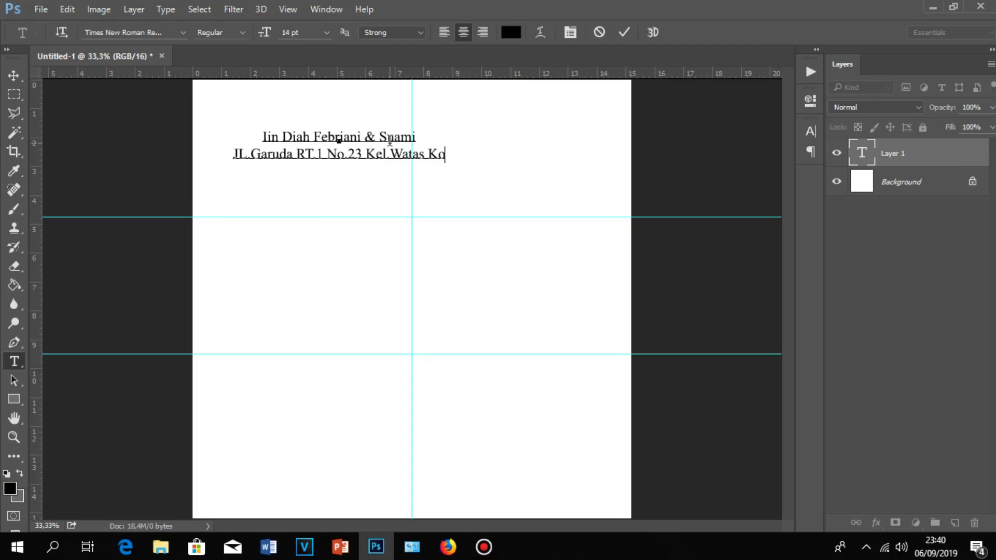
{"action": "type", "text": "ta I"}
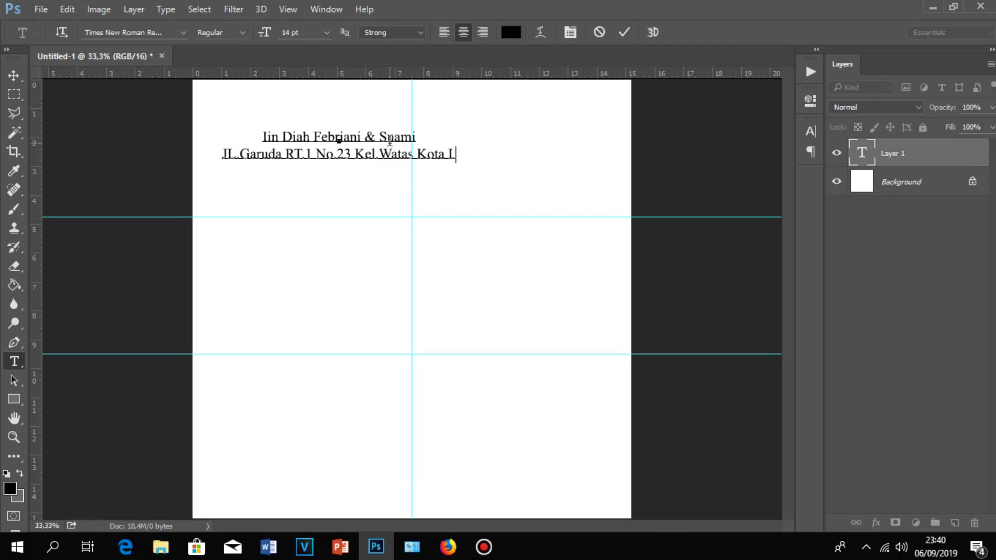
{"action": "type", "text": "ubuklinggau"}
{"action": "key", "text": "Return"}
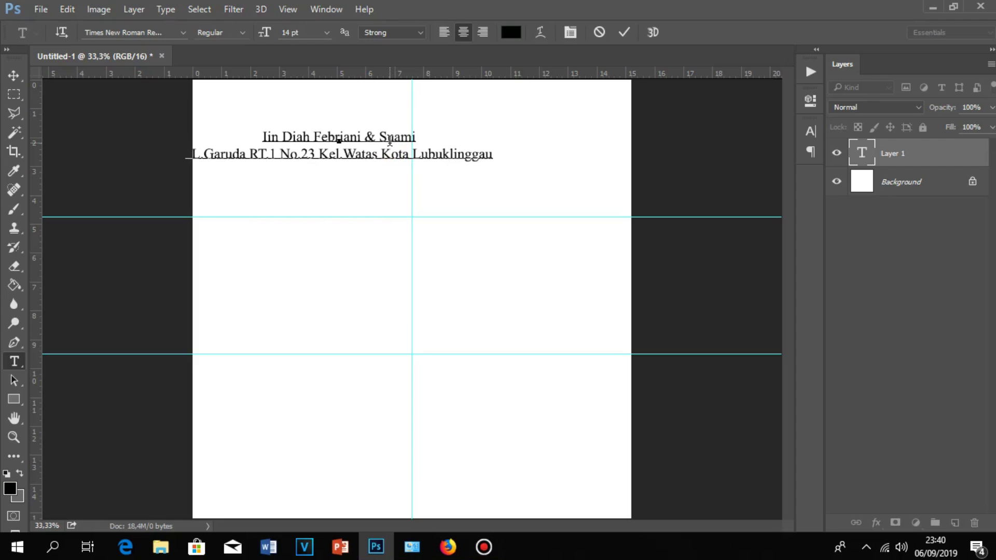
{"action": "type", "text": "Wi"}
{"action": "type", "text": " Percetakan"}
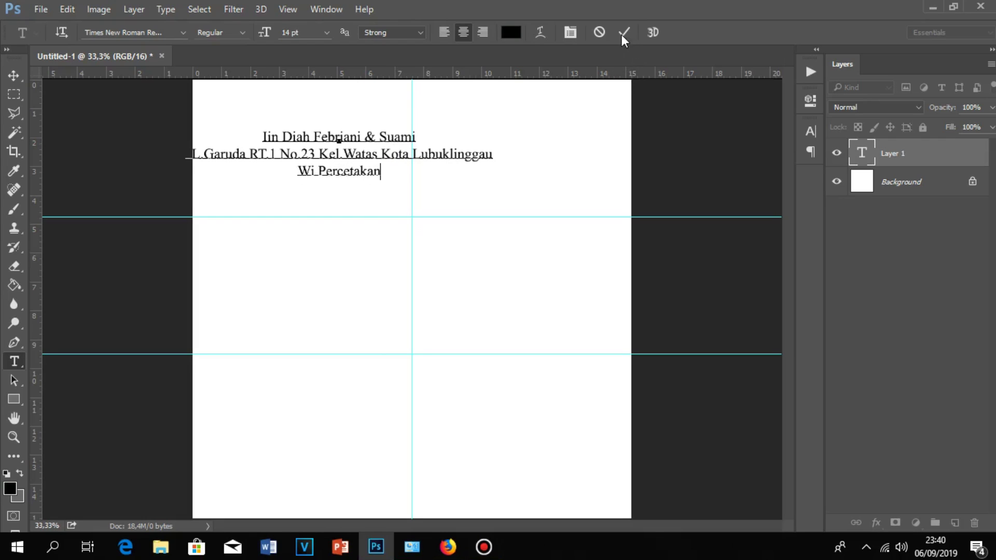
{"action": "left_click", "coordinate": [624, 34]}
{"action": "left_click", "coordinate": [13, 76]}
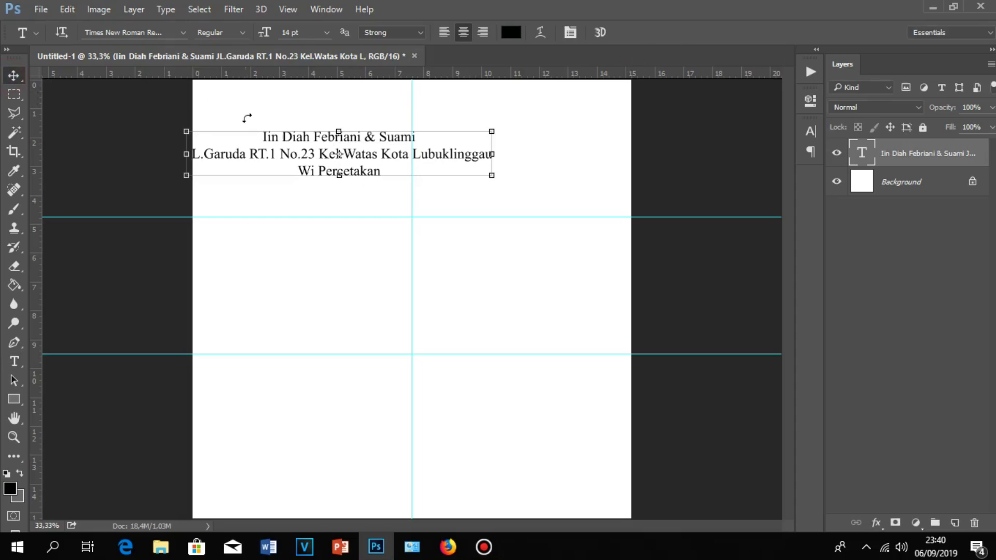
Step: Nudge the three-line address text up and to the right
{"action": "left_click_drag", "start_coordinate": [299, 140], "coordinate": [327, 127]}
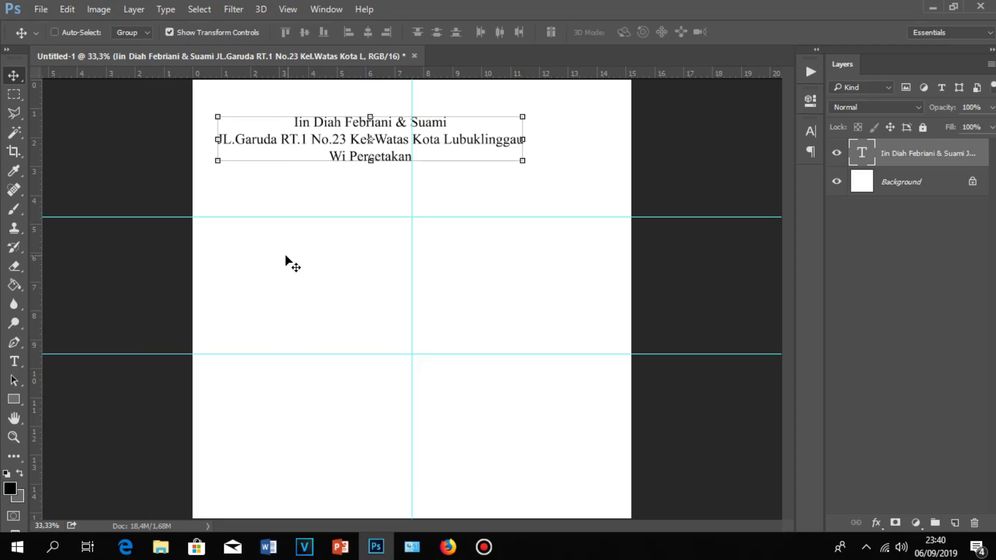
Step: Open botanical-themed-design-space_53876-89215.jpg from the Vintage folder on Work (E:)
{"action": "left_click", "coordinate": [40, 9]}
{"action": "left_click", "coordinate": [52, 39]}
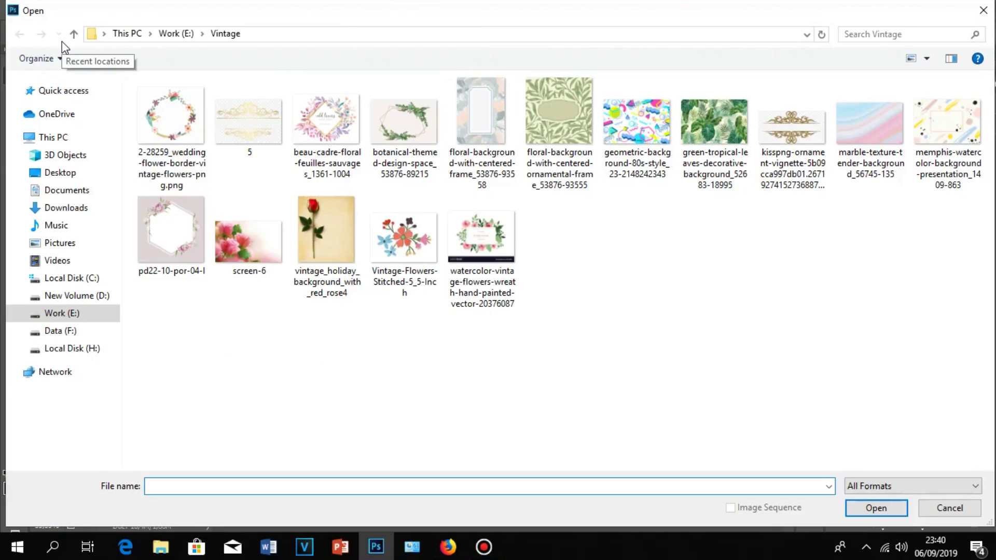
{"action": "left_click", "coordinate": [407, 139]}
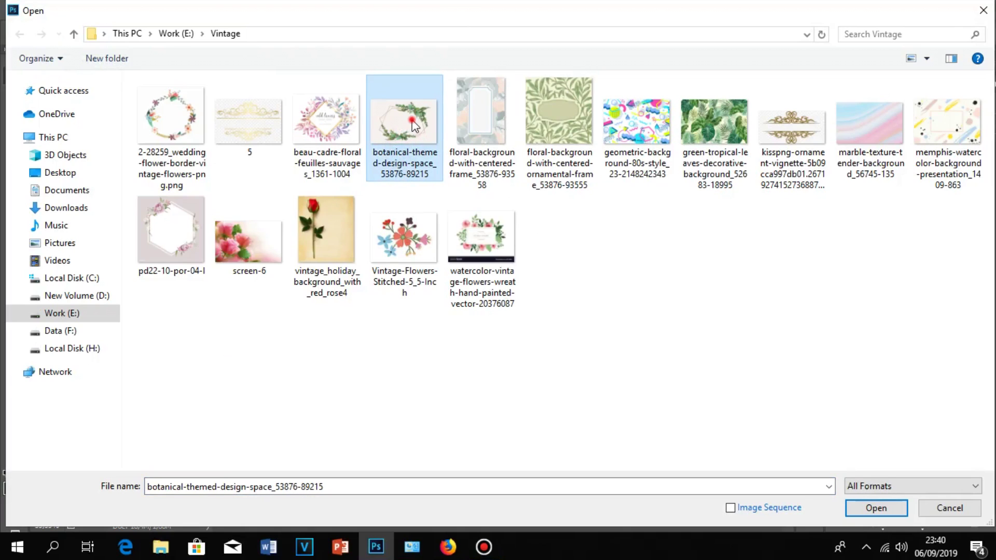
{"action": "left_click", "coordinate": [877, 509]}
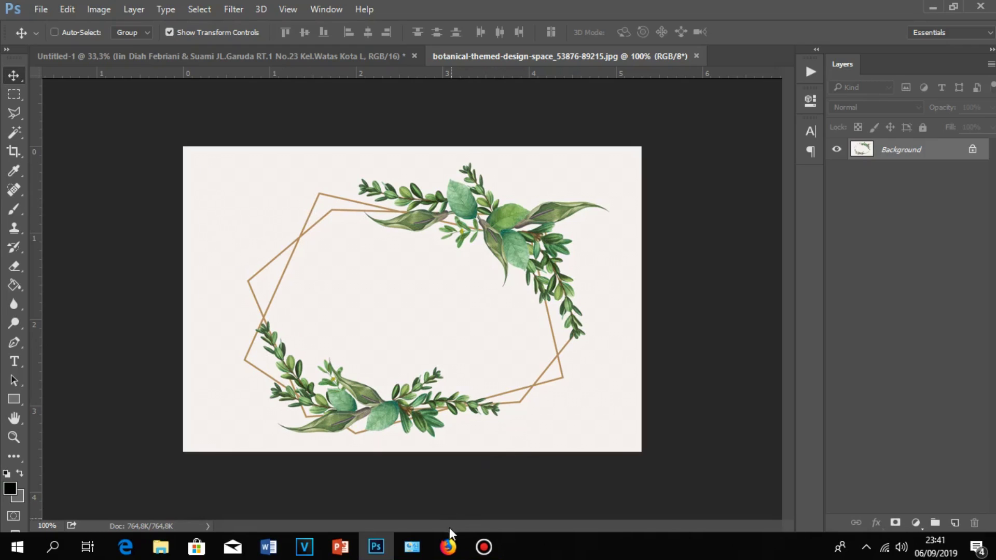
{"action": "left_click", "coordinate": [449, 545]}
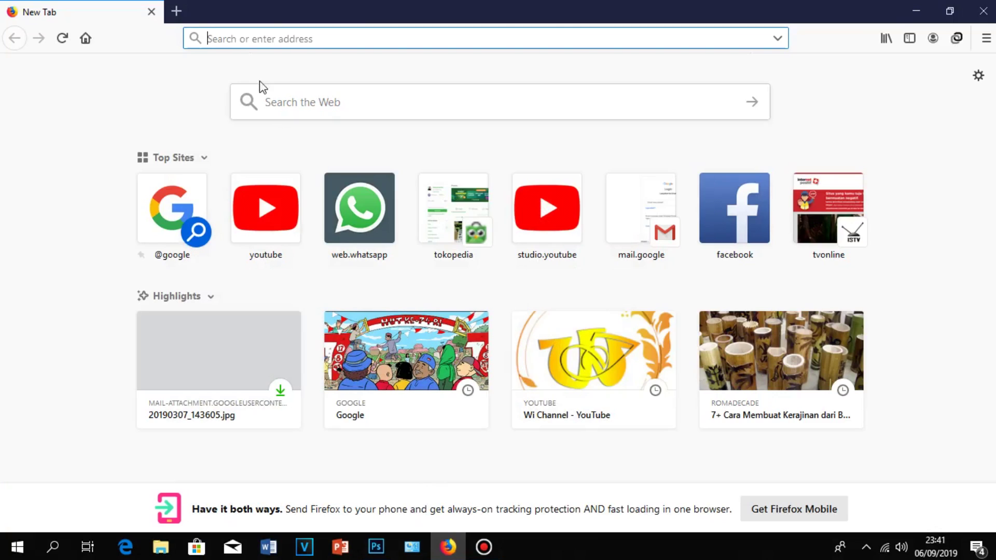
Step: Search Google Images for "vintage bunga"
{"action": "left_click", "coordinate": [247, 35]}
{"action": "type", "text": "google.com"}
{"action": "key", "text": "Return"}
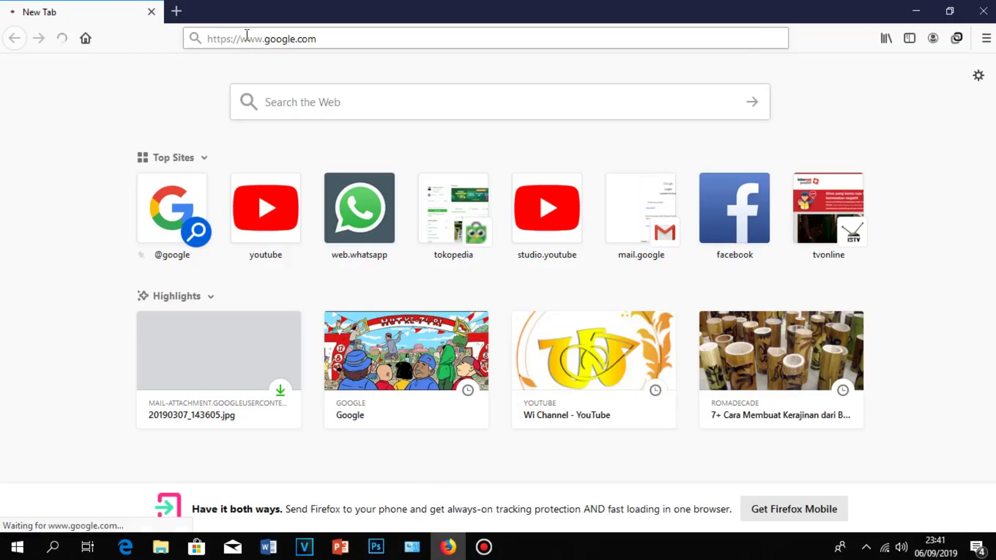
{"action": "left_click", "coordinate": [896, 77]}
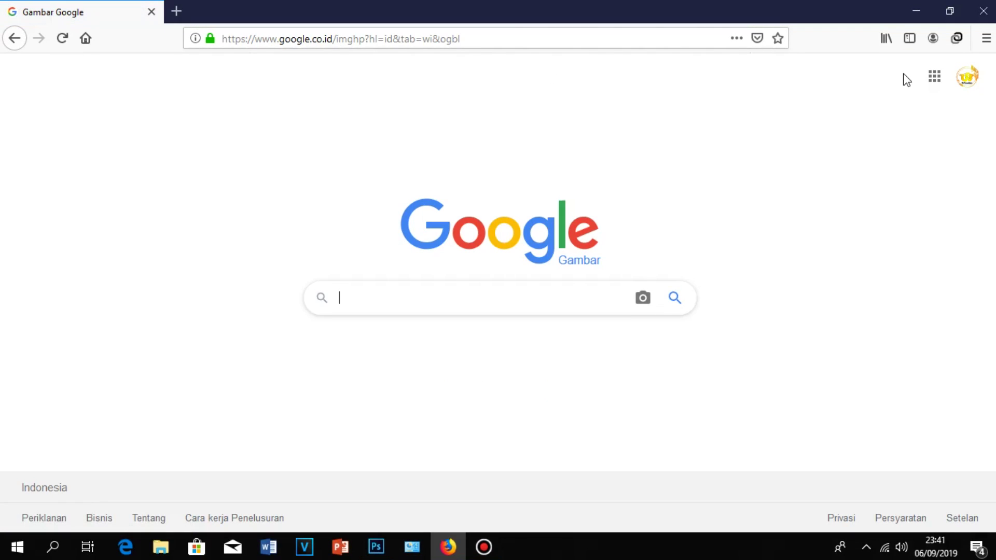
{"action": "left_click", "coordinate": [360, 306]}
{"action": "type", "text": "in"}
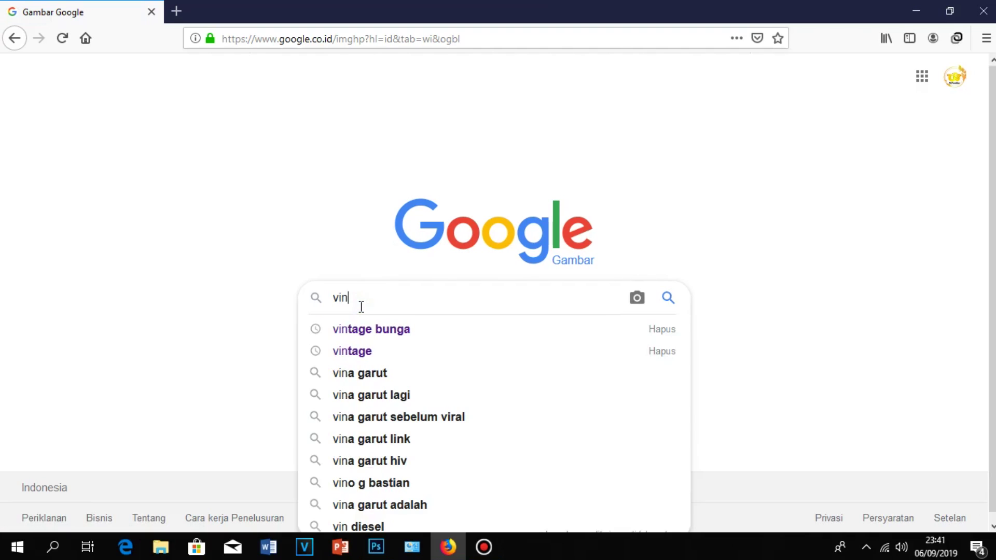
{"action": "type", "text": "tage bunga"}
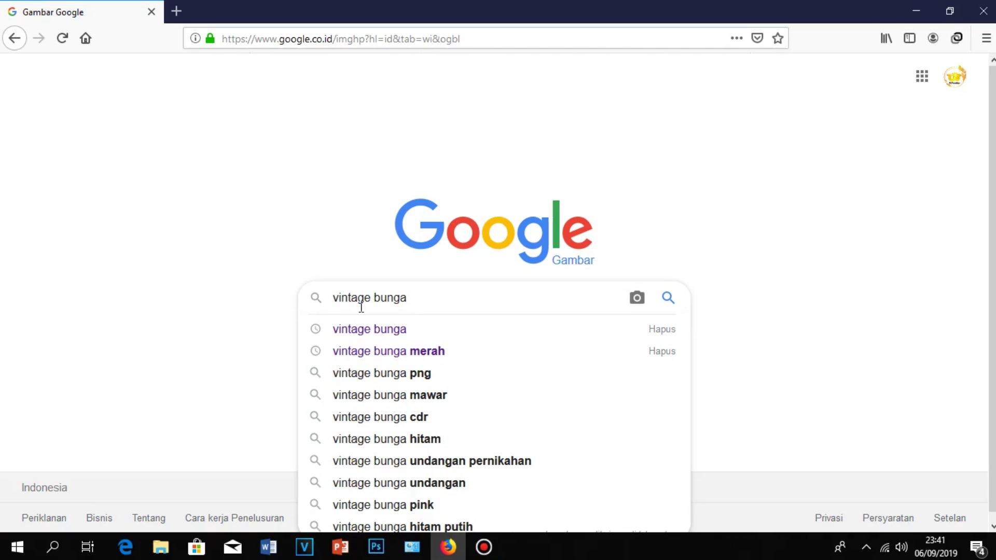
{"action": "key", "text": "Return"}
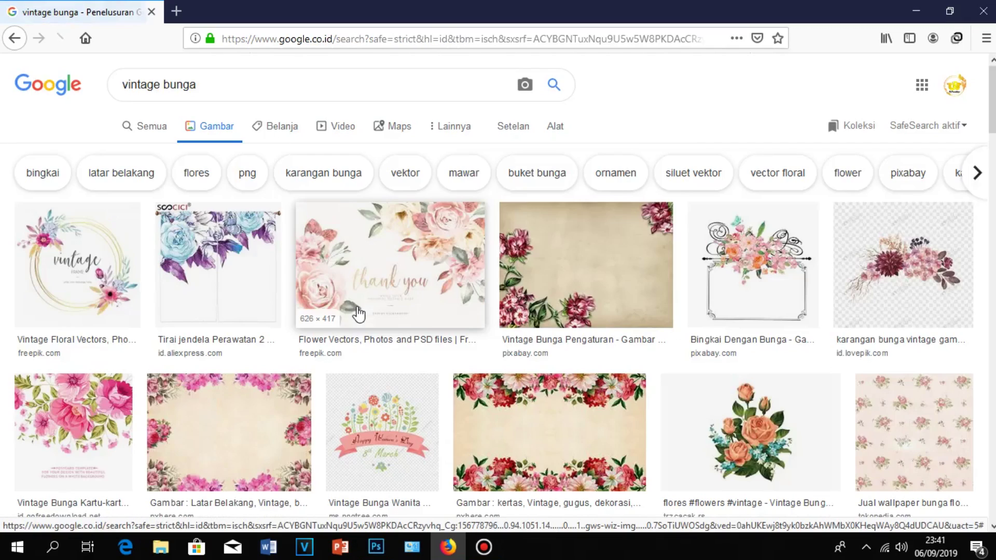
Step: Browse the floral results, then return to the botanical image in Photoshop
{"action": "scroll", "coordinate": [571, 311], "scroll_direction": "down", "scroll_amount": 2}
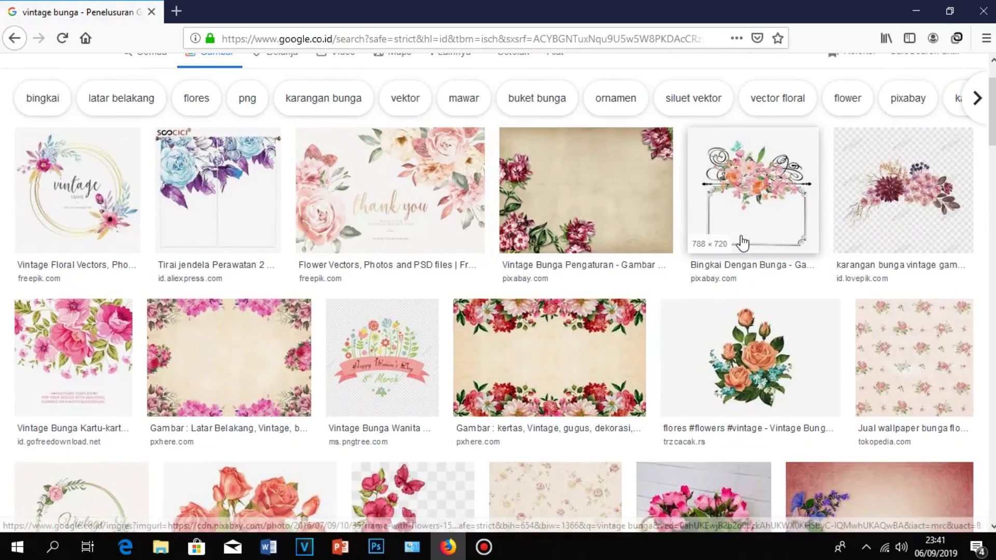
{"action": "scroll", "coordinate": [738, 251], "scroll_direction": "down", "scroll_amount": 4}
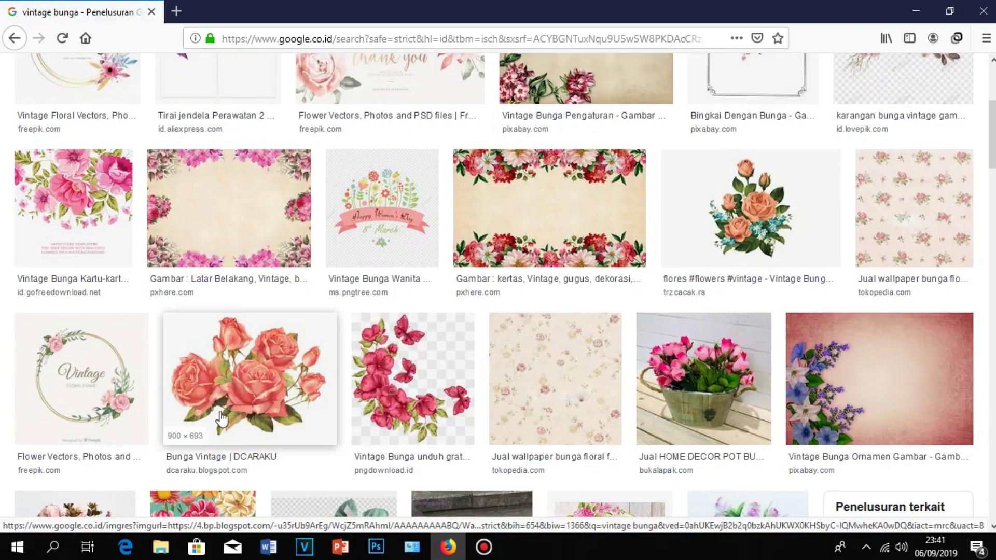
{"action": "scroll", "coordinate": [223, 415], "scroll_direction": "down", "scroll_amount": 8}
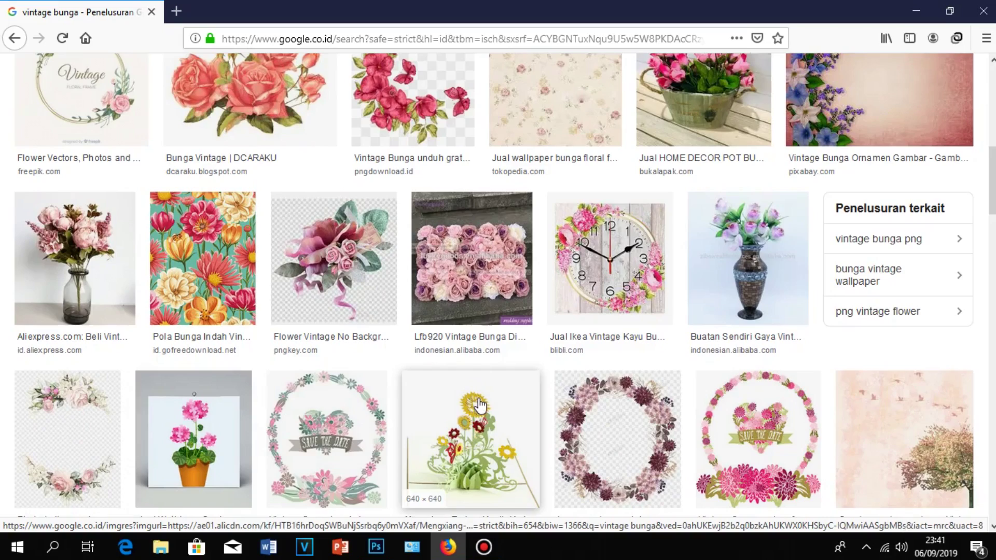
{"action": "scroll", "coordinate": [573, 407], "scroll_direction": "down", "scroll_amount": 4}
{"action": "scroll", "coordinate": [576, 410], "scroll_direction": "down", "scroll_amount": 4}
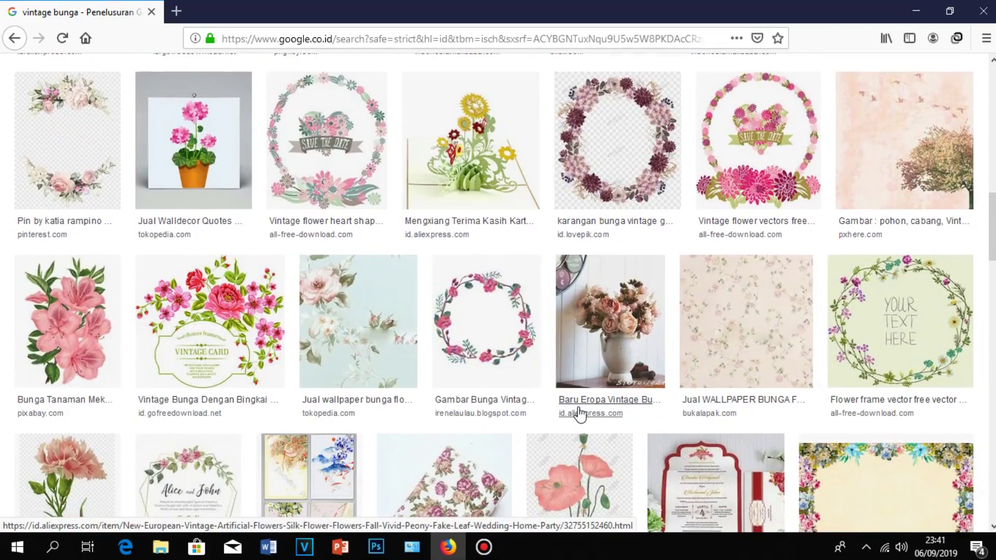
{"action": "scroll", "coordinate": [579, 414], "scroll_direction": "down", "scroll_amount": 15}
{"action": "scroll", "coordinate": [580, 413], "scroll_direction": "up", "scroll_amount": 2}
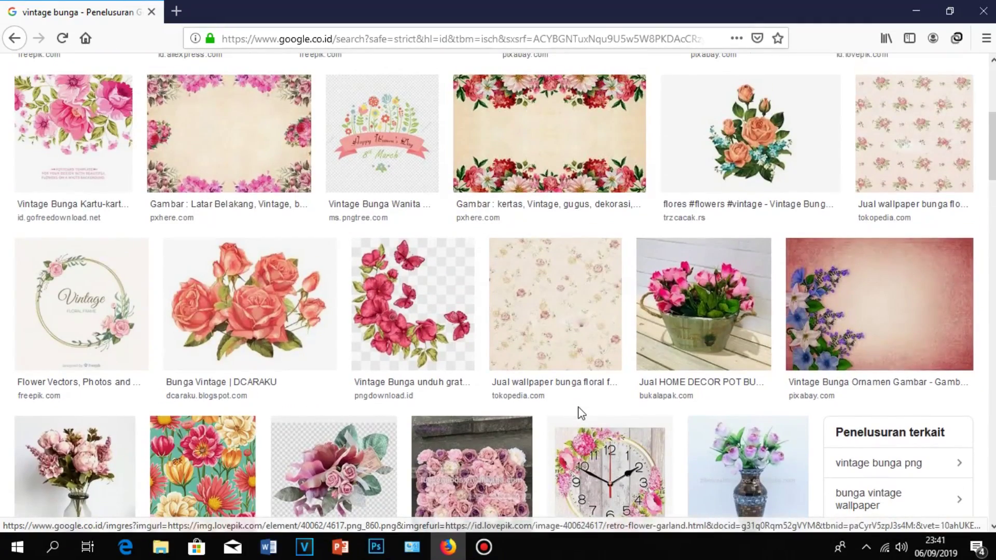
{"action": "scroll", "coordinate": [581, 413], "scroll_direction": "up", "scroll_amount": 3}
{"action": "left_click", "coordinate": [376, 547]}
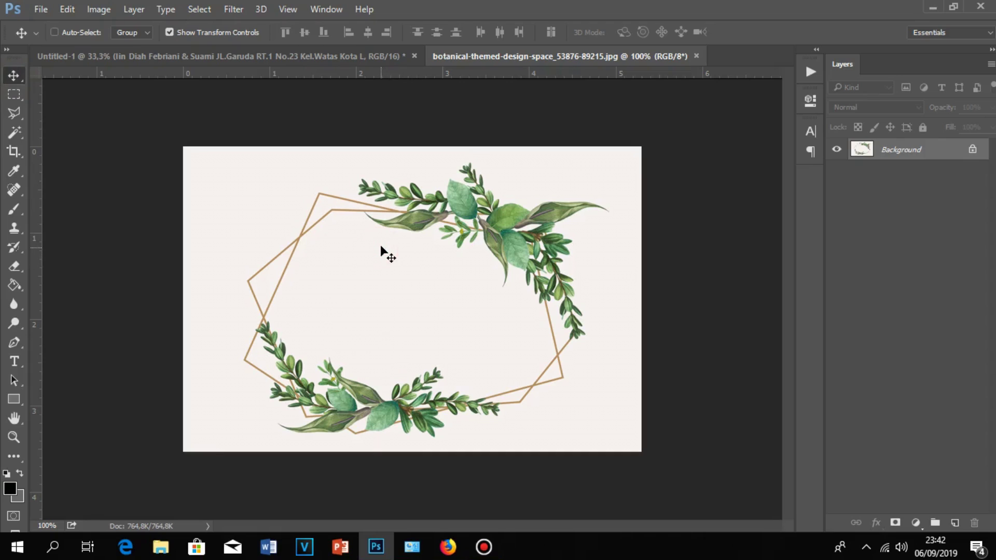
Step: Drag the botanical frame into Untitled-1 and scale it to span the guides
{"action": "mouse_move", "coordinate": [381, 248]}
{"action": "left_mouse_down"}
{"action": "mouse_move", "coordinate": [354, 182]}
{"action": "mouse_move", "coordinate": [310, 182]}
{"action": "left_mouse_up"}
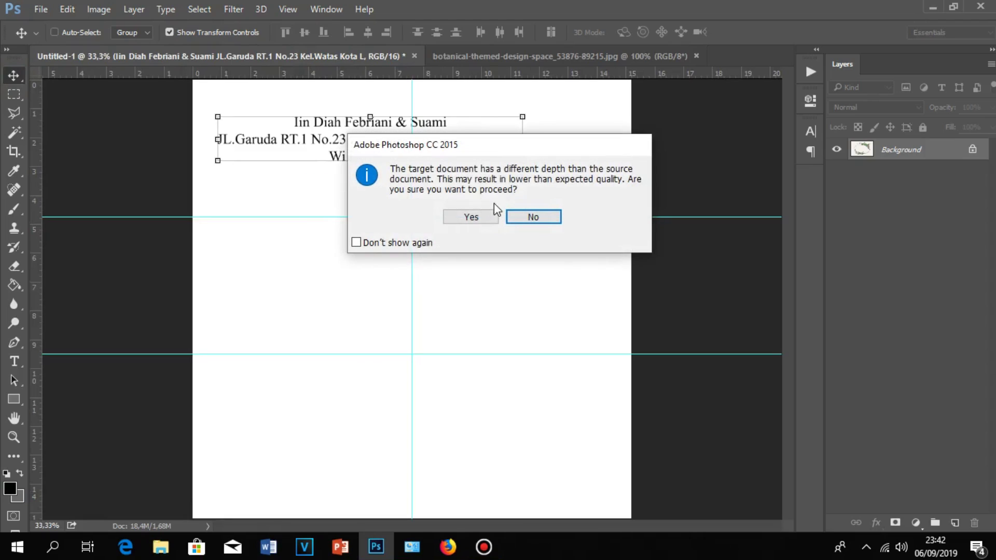
{"action": "left_click", "coordinate": [483, 218]}
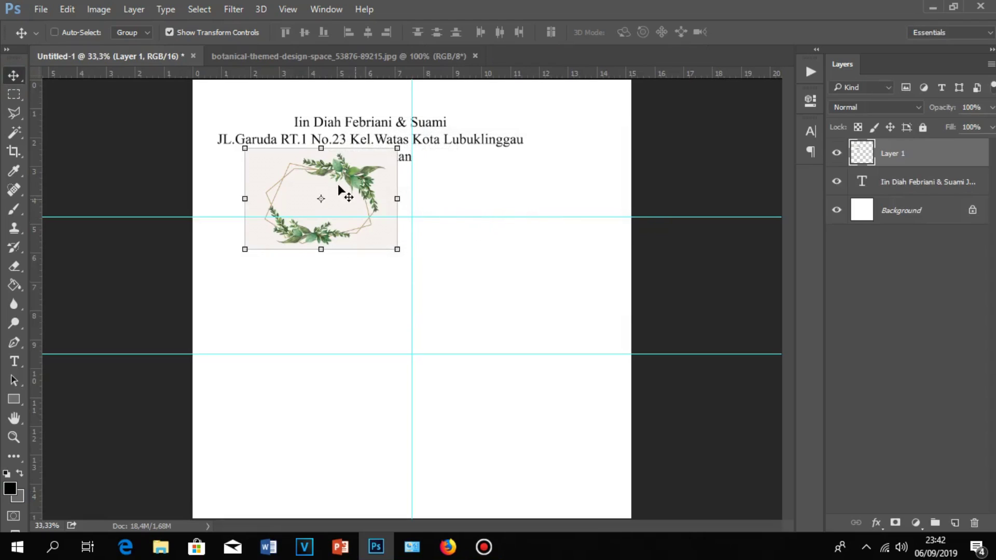
{"action": "left_click_drag", "start_coordinate": [335, 169], "coordinate": [281, 97]}
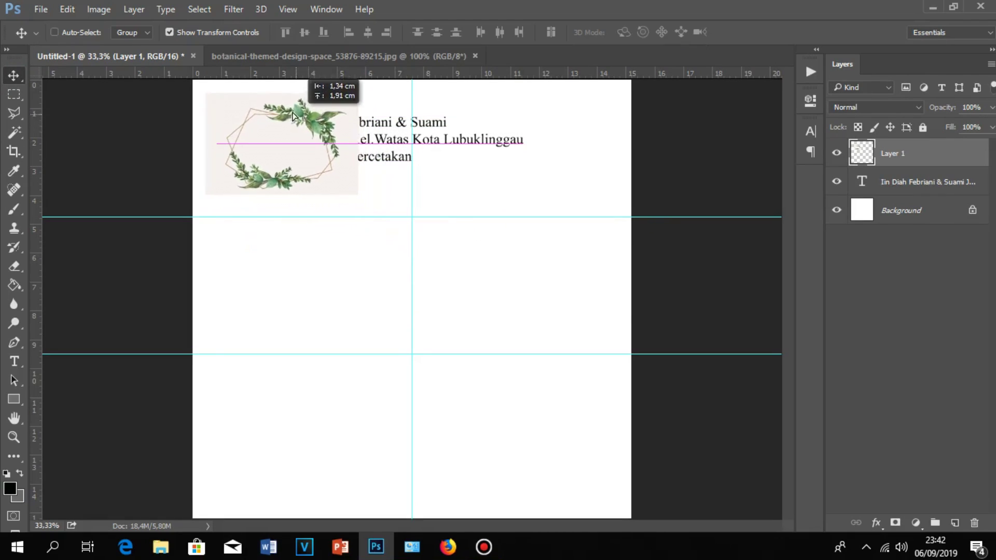
{"action": "left_click_drag", "start_coordinate": [281, 97], "coordinate": [283, 106]}
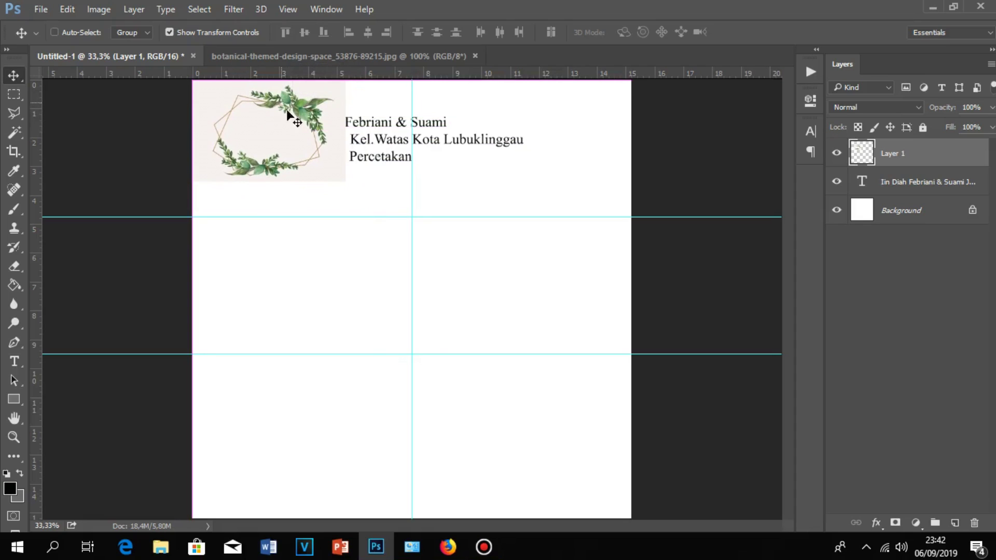
{"action": "left_click_drag", "start_coordinate": [346, 179], "coordinate": [600, 358]}
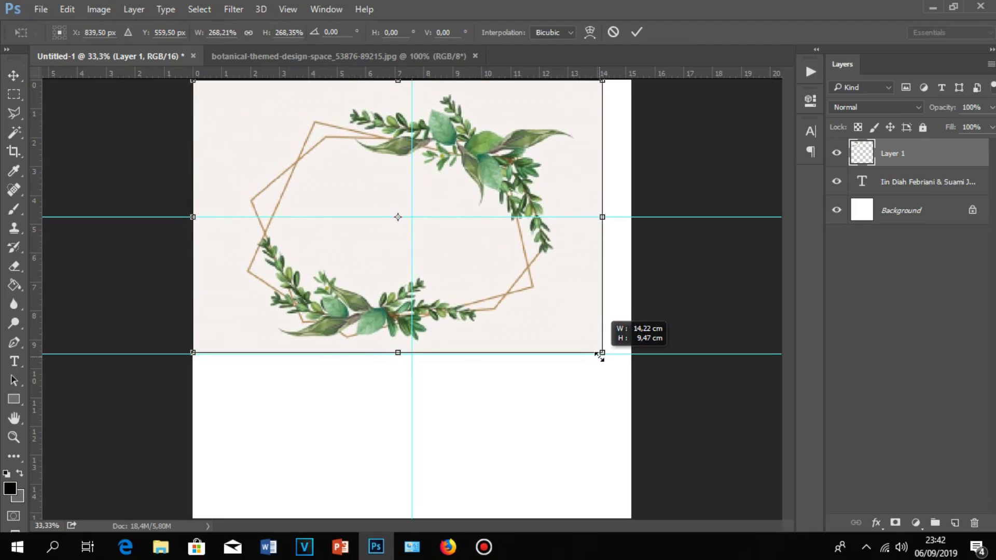
{"action": "left_click", "coordinate": [637, 33]}
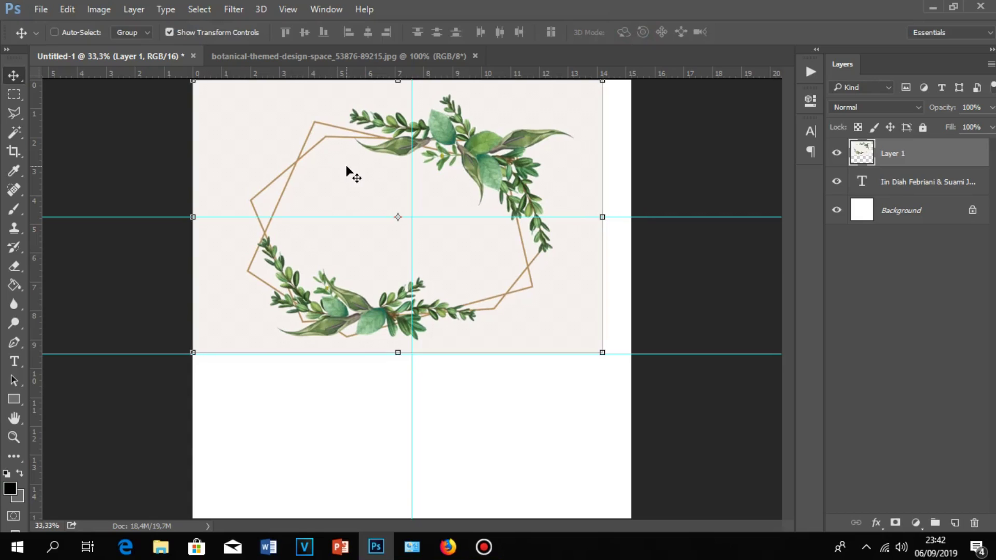
Step: Nudge the frame slightly right with the arrow keys and reselect its layer
{"action": "key", "text": "shift+Right"}
{"action": "key", "text": "shift+Right"}
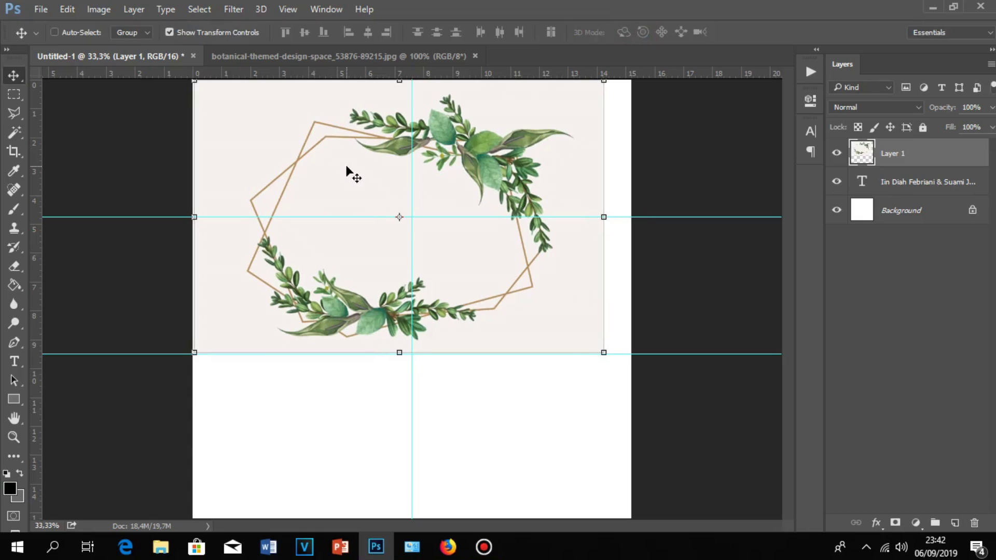
{"action": "key", "text": "shift+Right"}
{"action": "key", "text": "shift+Right"}
{"action": "key", "text": "Right"}
{"action": "key", "text": "Right"}
{"action": "key", "text": "Right"}
{"action": "key", "text": "Right"}
{"action": "key", "text": "Right"}
{"action": "key", "text": "Right"}
{"action": "key", "text": "Right"}
{"action": "key", "text": "Right"}
{"action": "key", "text": "Right"}
{"action": "key", "text": "Right"}
{"action": "key", "text": "Right"}
{"action": "key", "text": "Right"}
{"action": "key", "text": "Right"}
{"action": "key", "text": "Right"}
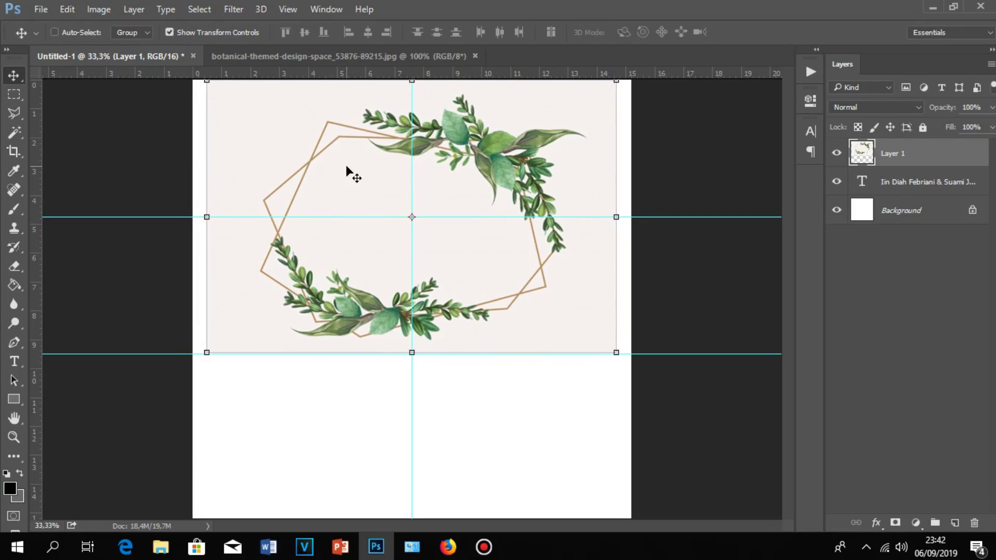
{"action": "key", "text": "Right"}
{"action": "key", "text": "Right"}
{"action": "key", "text": "Right"}
{"action": "key", "text": "Right"}
{"action": "key", "text": "Right"}
{"action": "key", "text": "Right"}
{"action": "key", "text": "Right"}
{"action": "key", "text": "Right"}
{"action": "key", "text": "Right"}
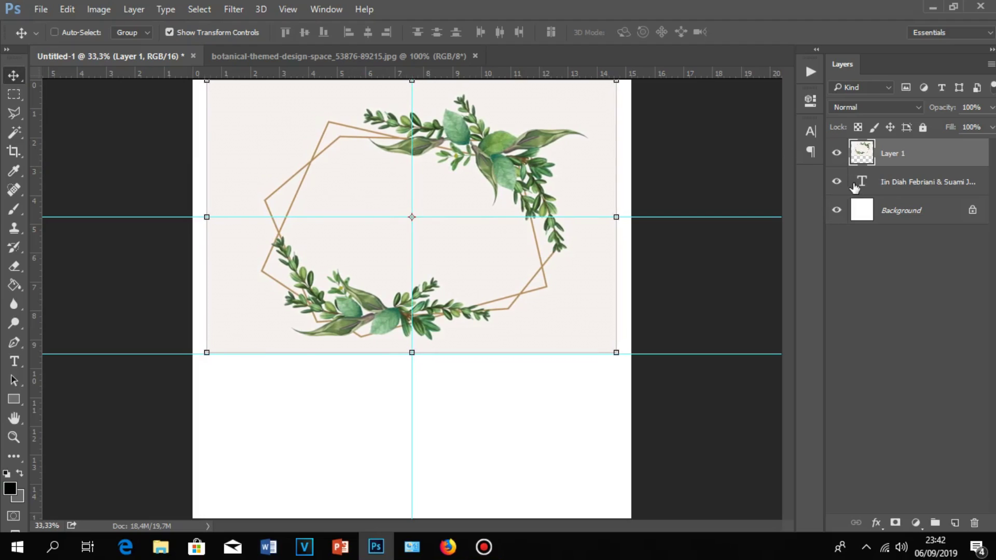
{"action": "left_click", "coordinate": [882, 186]}
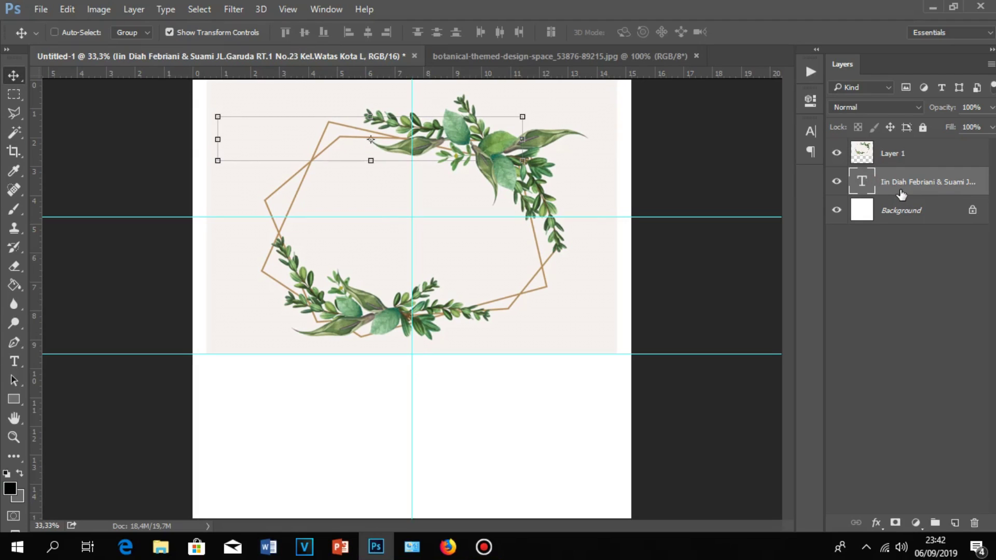
{"action": "left_click", "coordinate": [901, 164]}
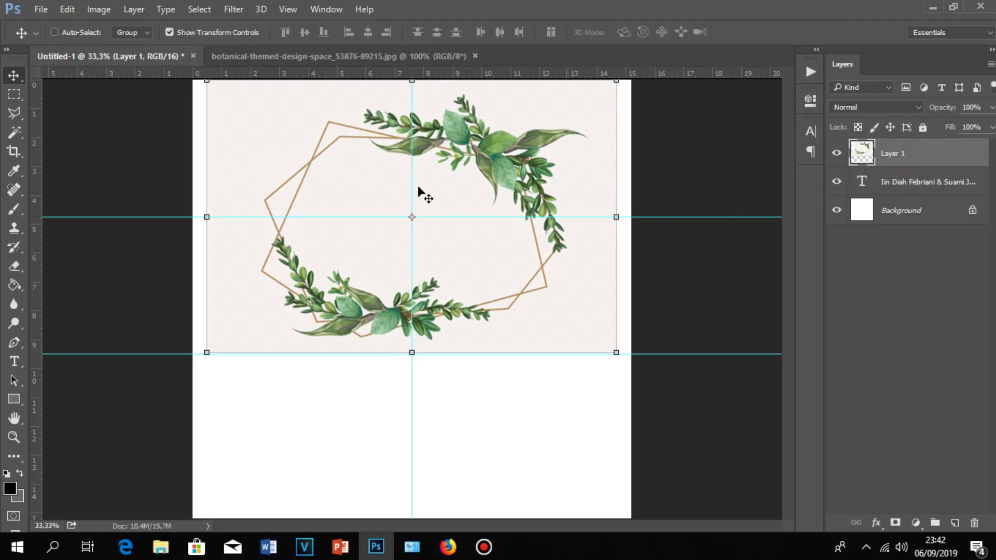
Step: Delete the beige background outside the wreath with a Magic Wand selection, then deselect
{"action": "left_click", "coordinate": [12, 133]}
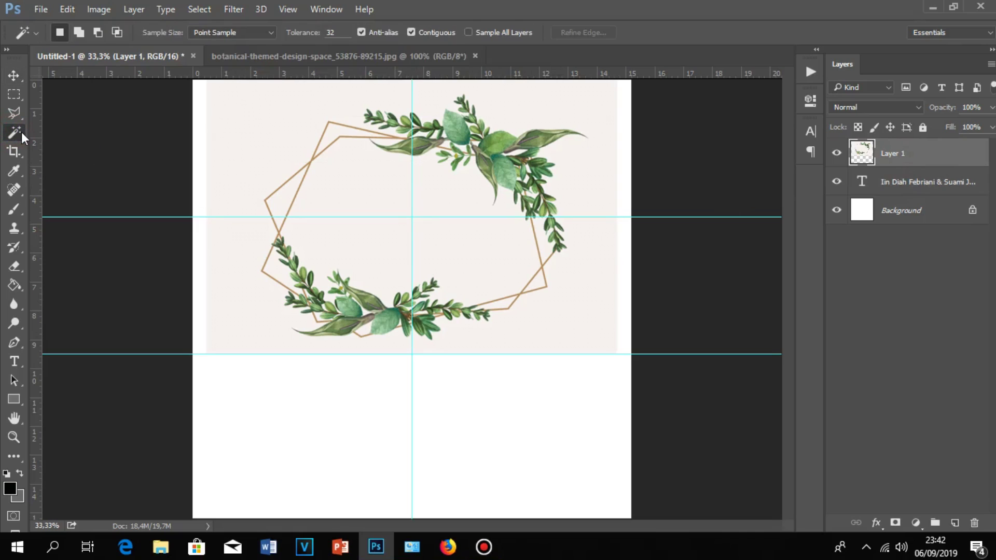
{"action": "left_click", "coordinate": [254, 141]}
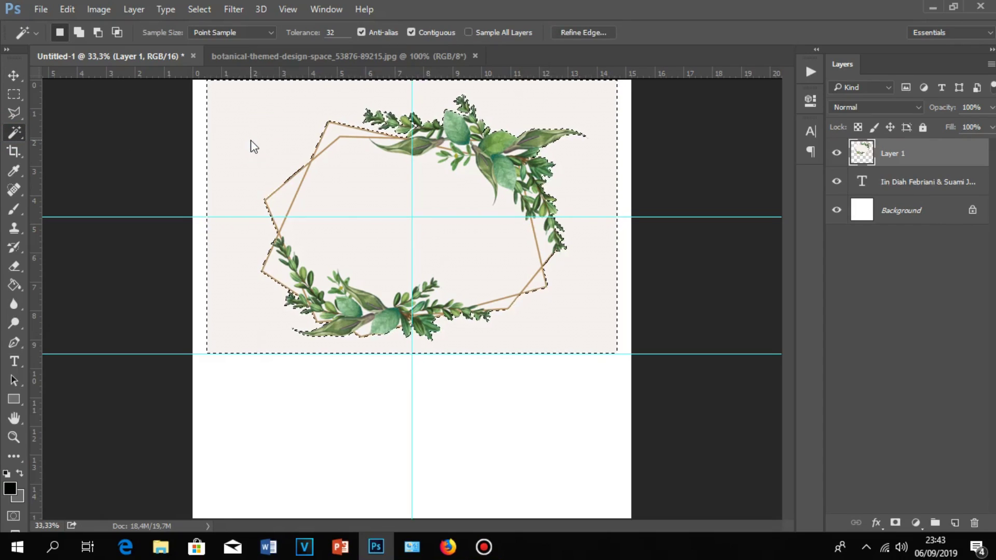
{"action": "key", "text": "Delete"}
{"action": "left_click", "coordinate": [578, 178]}
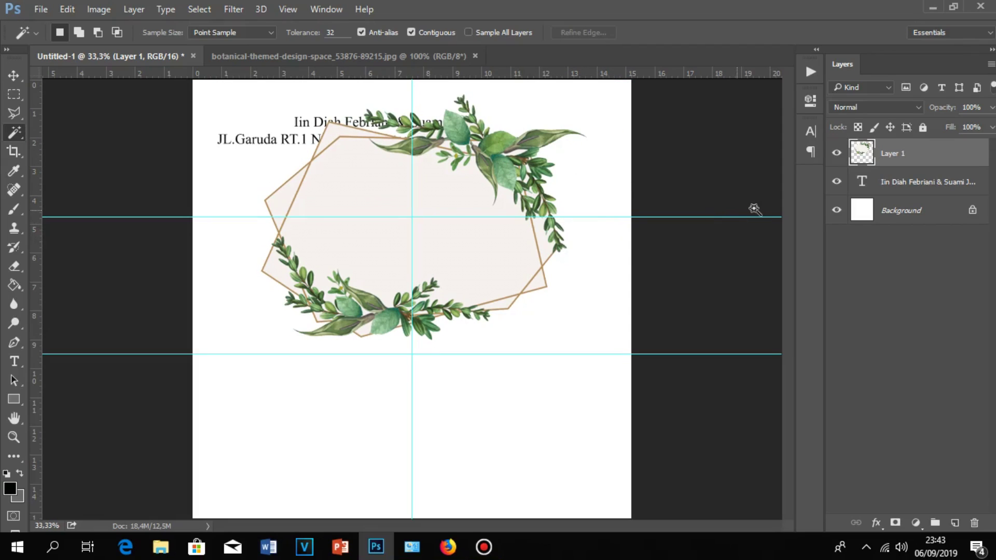
{"action": "left_click", "coordinate": [911, 187]}
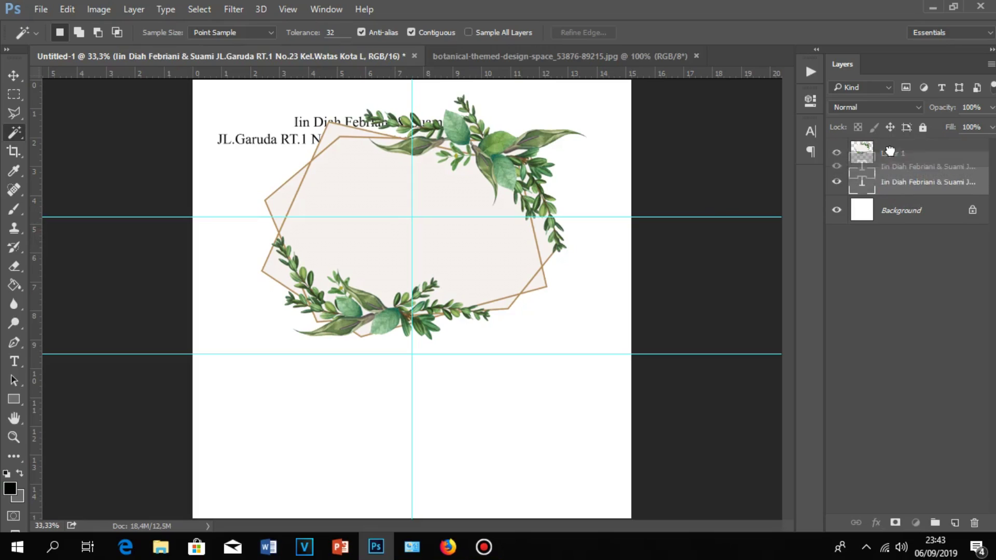
Step: Stack the address text layer above the frame and rename the frame layer 'vitage'
{"action": "left_click_drag", "start_coordinate": [891, 175], "coordinate": [893, 148]}
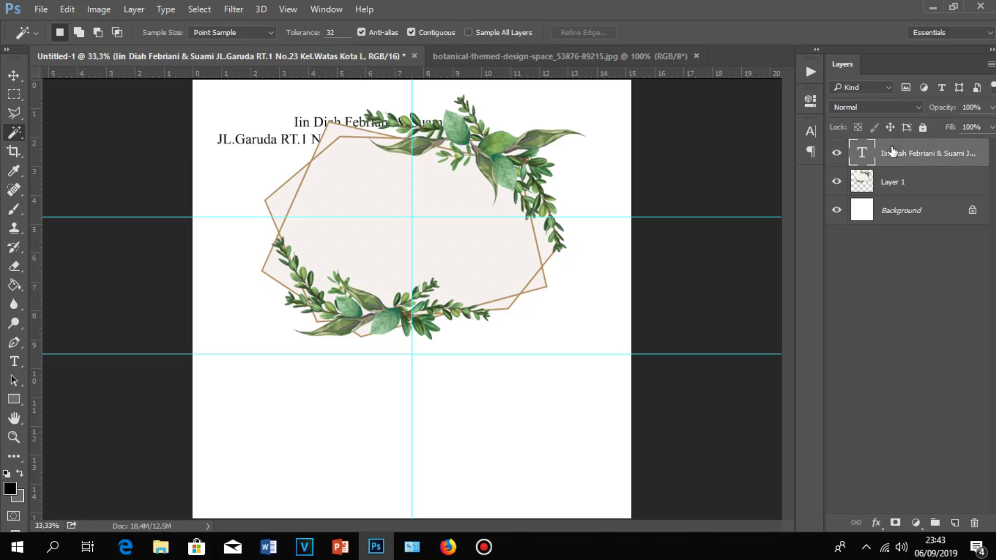
{"action": "left_click", "coordinate": [891, 187]}
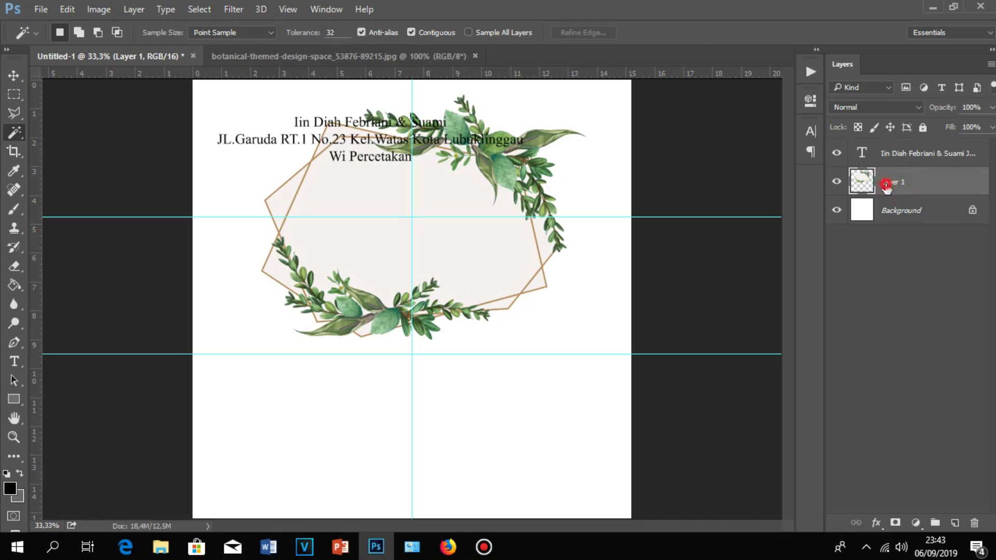
{"action": "double_click", "coordinate": [887, 183]}
{"action": "type", "text": "vitage"}
{"action": "left_click", "coordinate": [916, 156]}
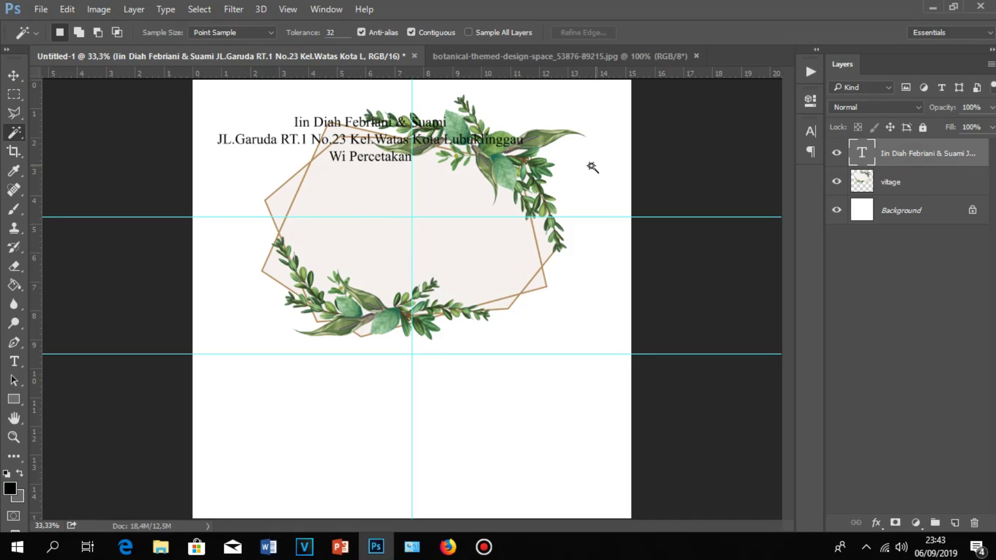
{"action": "left_click", "coordinate": [885, 184]}
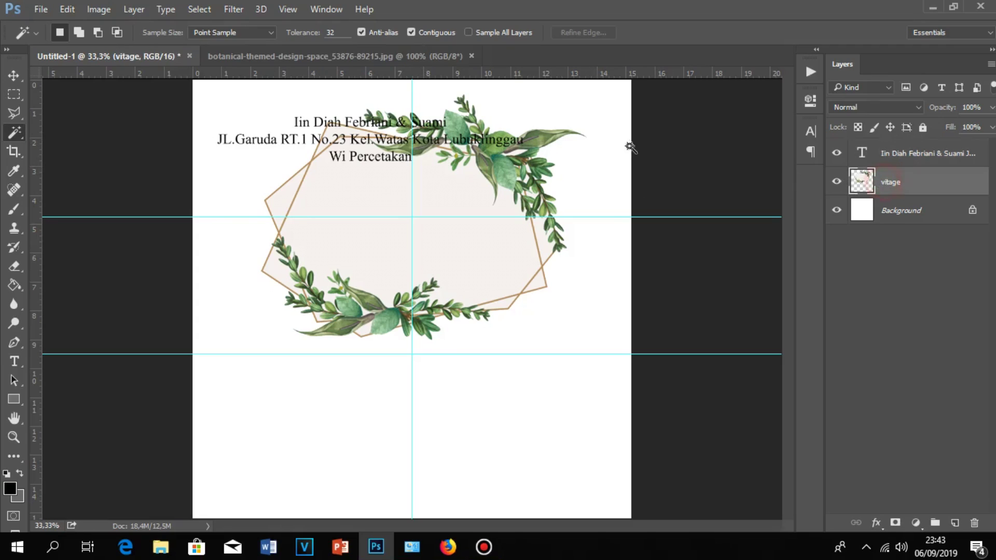
Step: Centre the address text inside the botanical wreath, fine-tuning with arrow-key nudges
{"action": "left_click", "coordinate": [16, 78]}
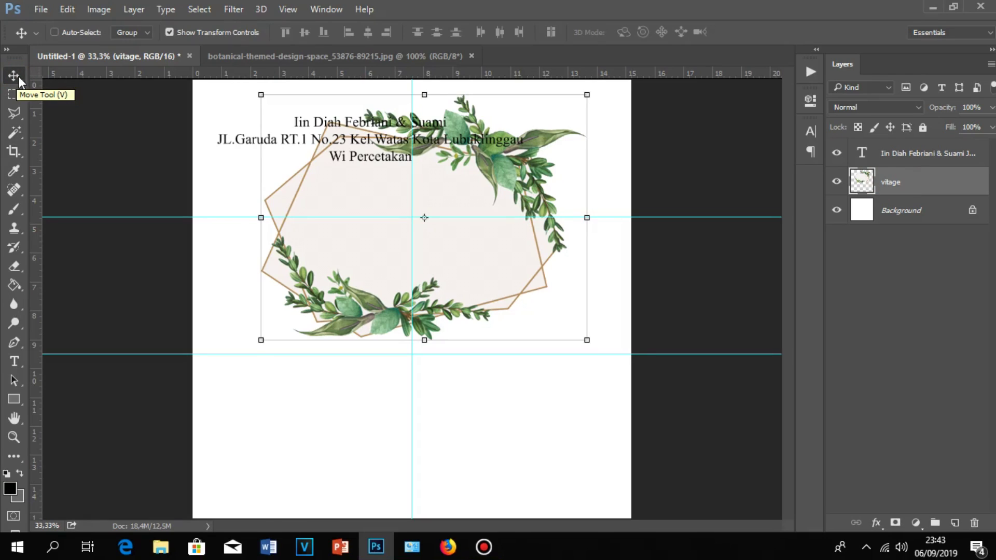
{"action": "left_click", "coordinate": [929, 156]}
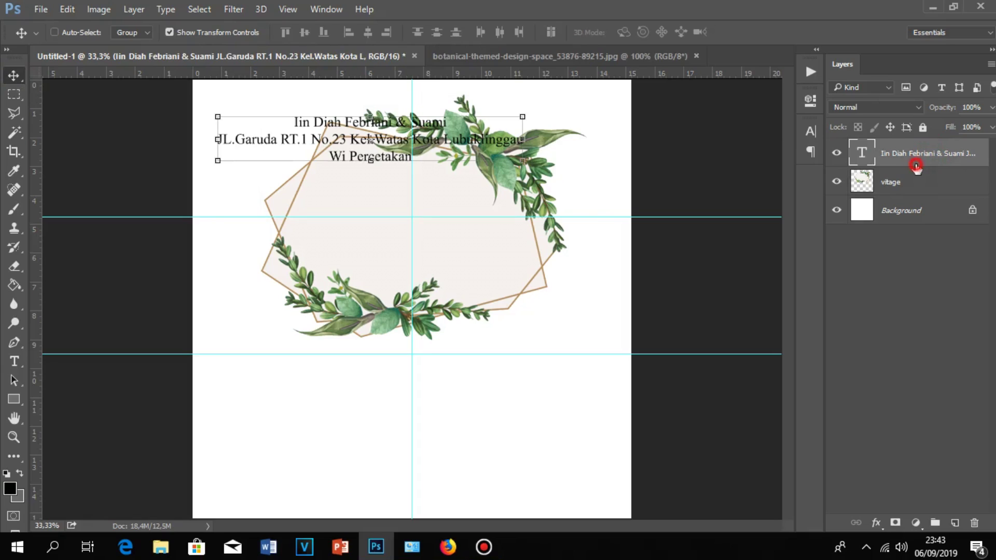
{"action": "mouse_move", "coordinate": [336, 124]}
{"action": "left_mouse_down"}
{"action": "mouse_move", "coordinate": [400, 202]}
{"action": "mouse_move", "coordinate": [460, 215]}
{"action": "mouse_move", "coordinate": [426, 219]}
{"action": "left_mouse_up"}
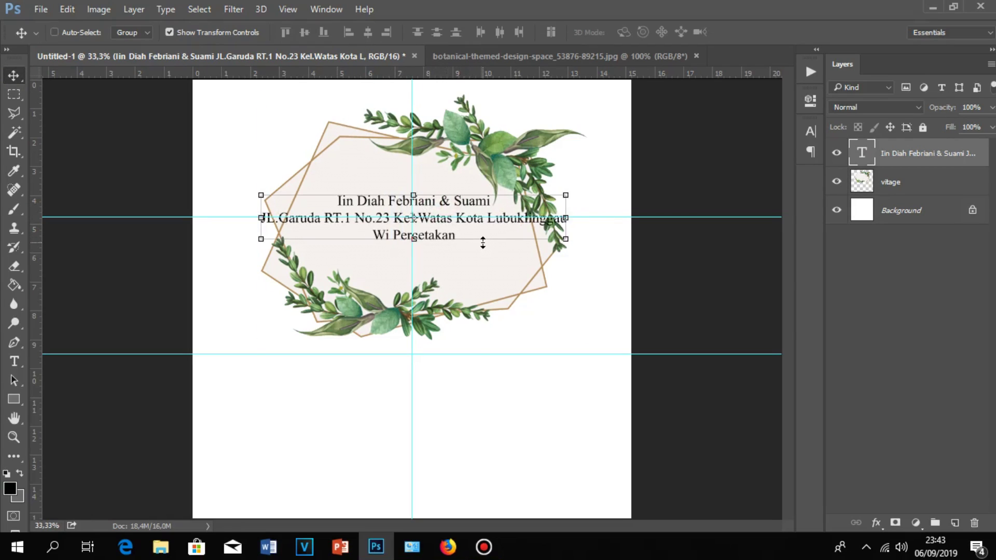
{"action": "key", "text": "Left"}
{"action": "key", "text": "Left"}
{"action": "key", "text": "Left"}
{"action": "key", "text": "Up"}
{"action": "key", "text": "Up"}
{"action": "key", "text": "Up"}
{"action": "key", "text": "Up"}
{"action": "key", "text": "Up"}
{"action": "key", "text": "Up"}
{"action": "key", "text": "Up"}
{"action": "key", "text": "Up"}
{"action": "key", "text": "Up"}
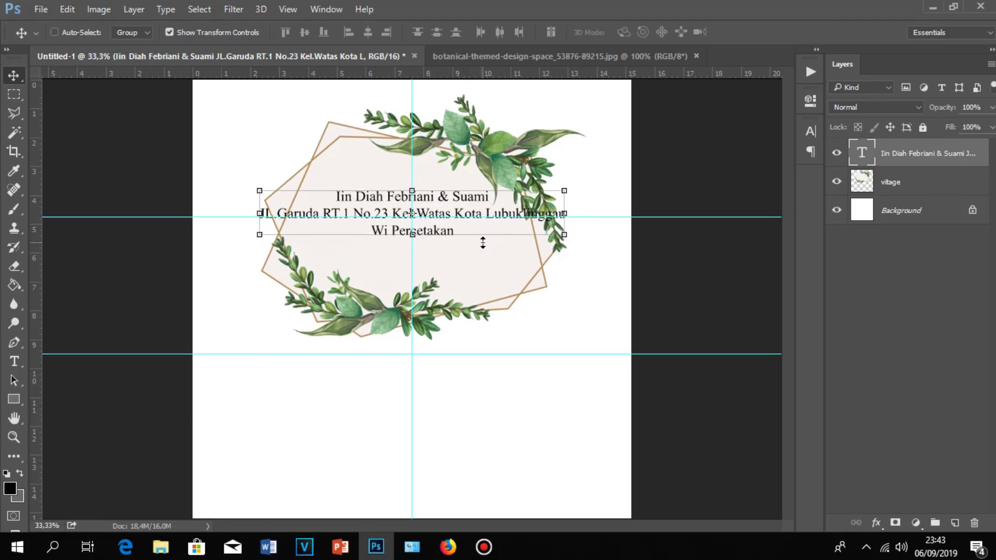
{"action": "key", "text": "Down"}
{"action": "key", "text": "Down"}
{"action": "key", "text": "Down"}
{"action": "key", "text": "Down"}
{"action": "key", "text": "Down"}
{"action": "key", "text": "Down"}
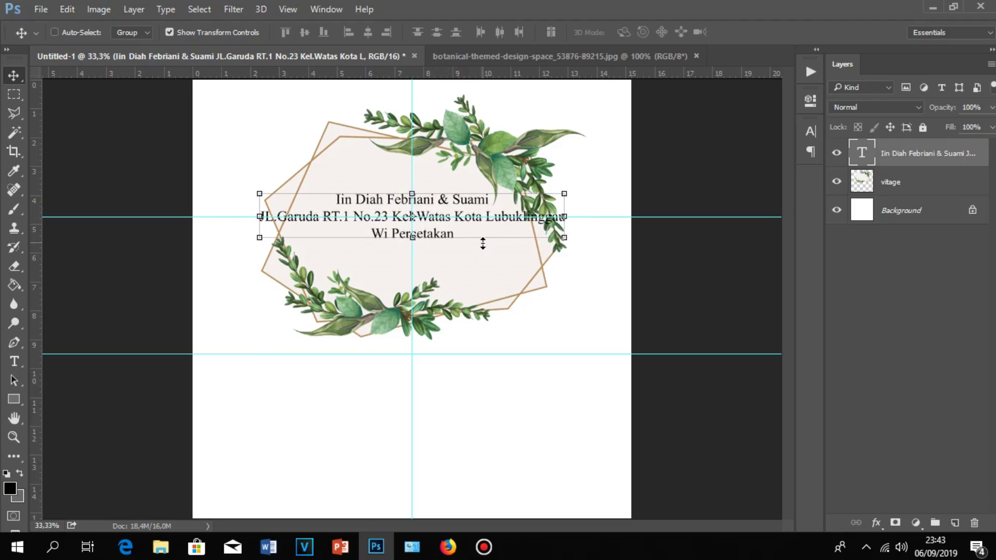
Step: Set the first (name) line to Advertising Script Bold at 17 pt and commit
{"action": "left_click", "coordinate": [15, 361]}
{"action": "left_click", "coordinate": [357, 203]}
{"action": "left_click_drag", "start_coordinate": [335, 200], "coordinate": [489, 205]}
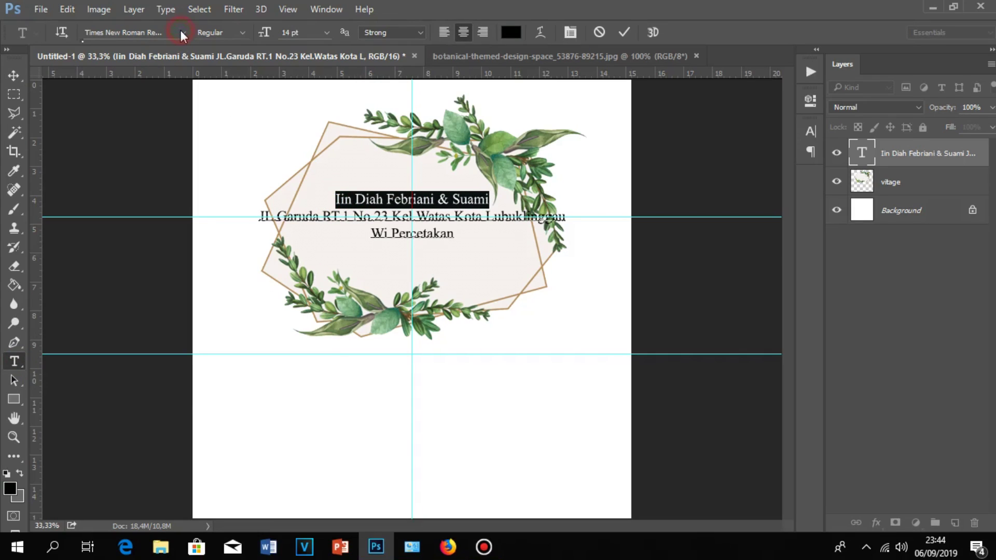
{"action": "left_click", "coordinate": [181, 32]}
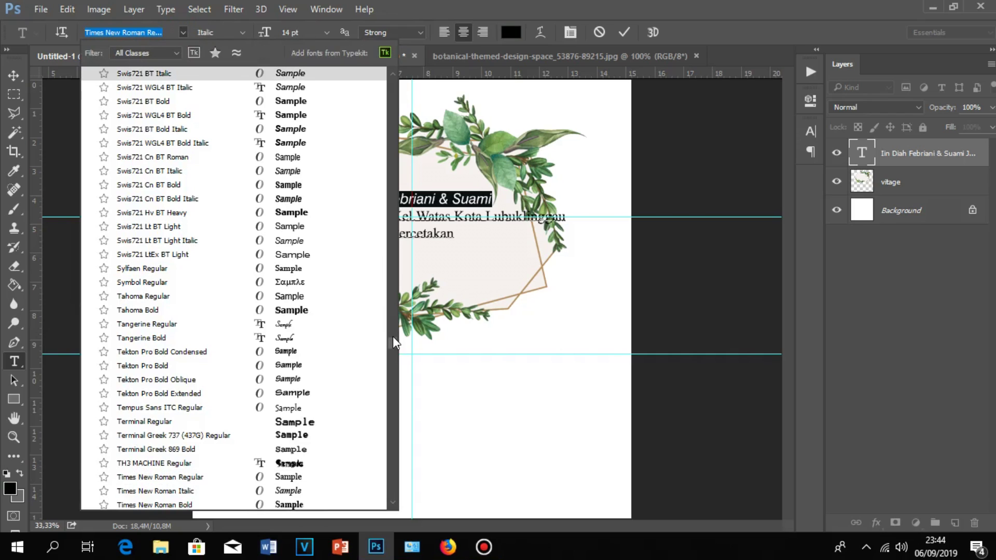
{"action": "left_click_drag", "start_coordinate": [392, 342], "coordinate": [394, 69]}
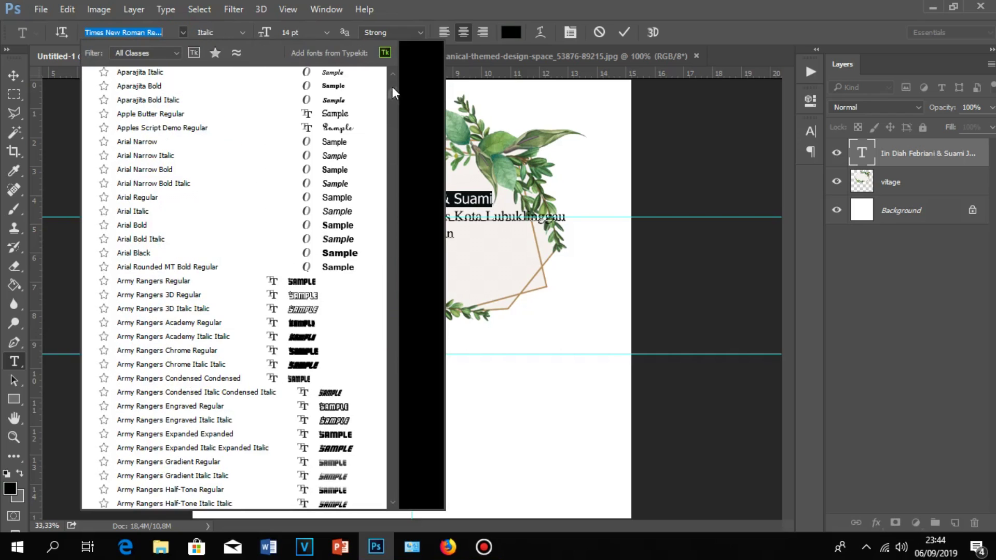
{"action": "left_click_drag", "start_coordinate": [437, 96], "coordinate": [427, 75]}
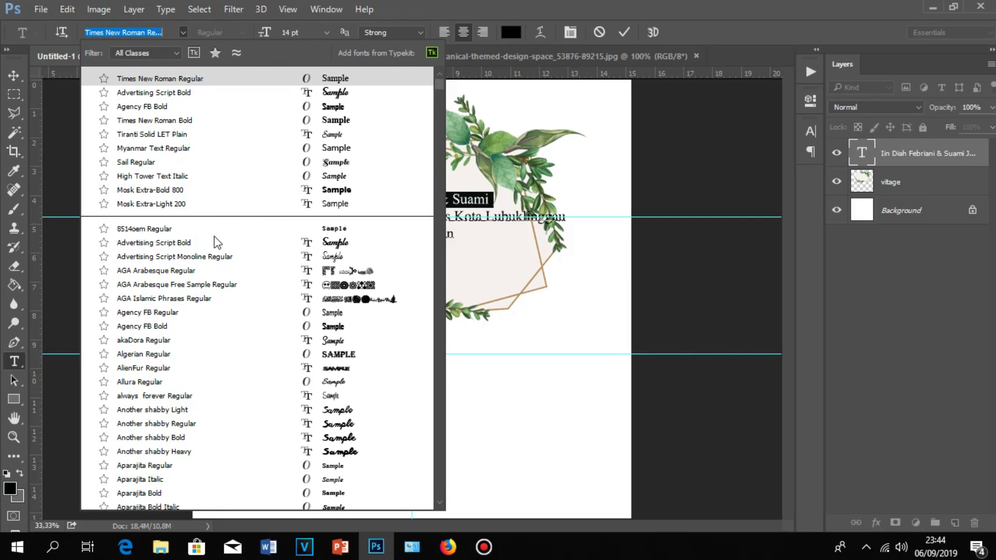
{"action": "left_click", "coordinate": [174, 247]}
{"action": "left_click", "coordinate": [286, 32]}
{"action": "key", "text": "Up"}
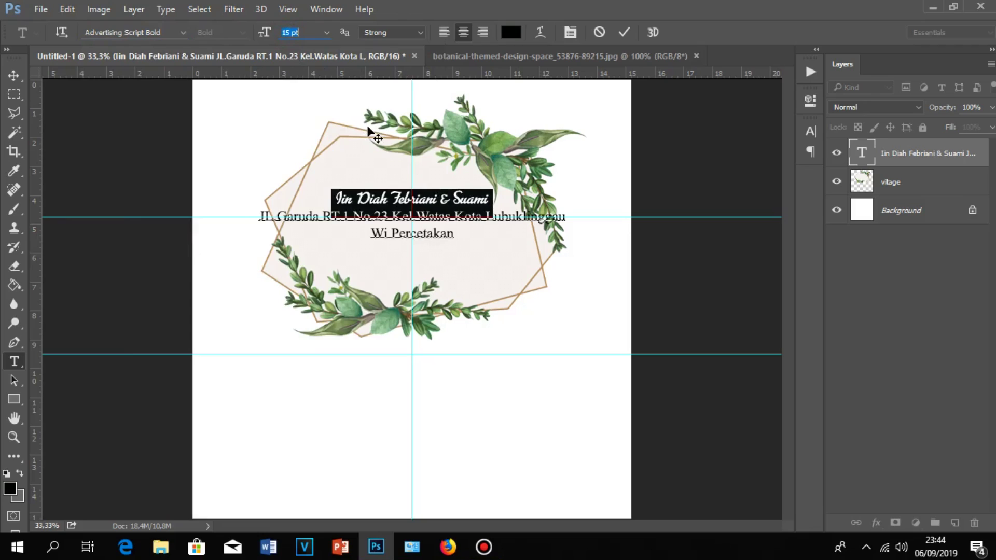
{"action": "key", "text": "Up"}
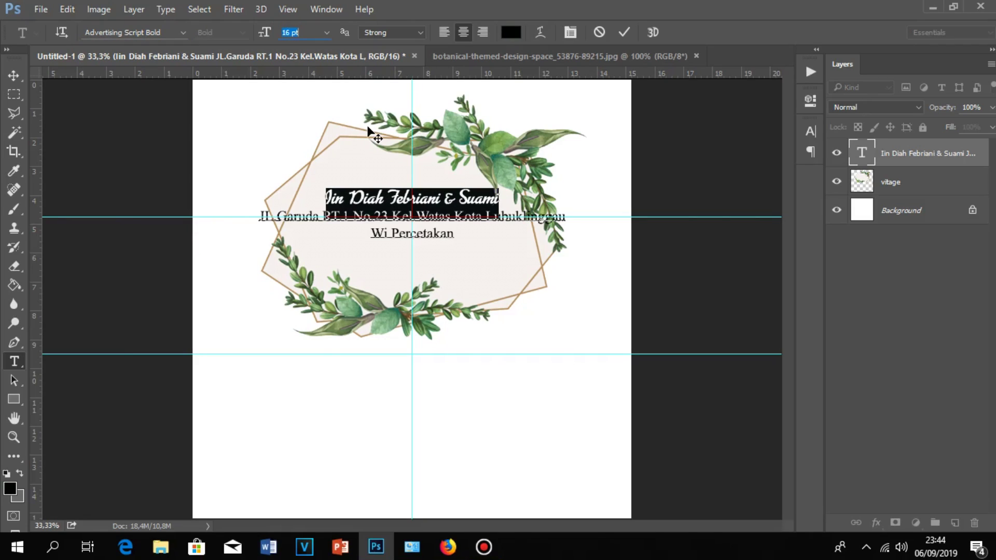
{"action": "key", "text": "Up"}
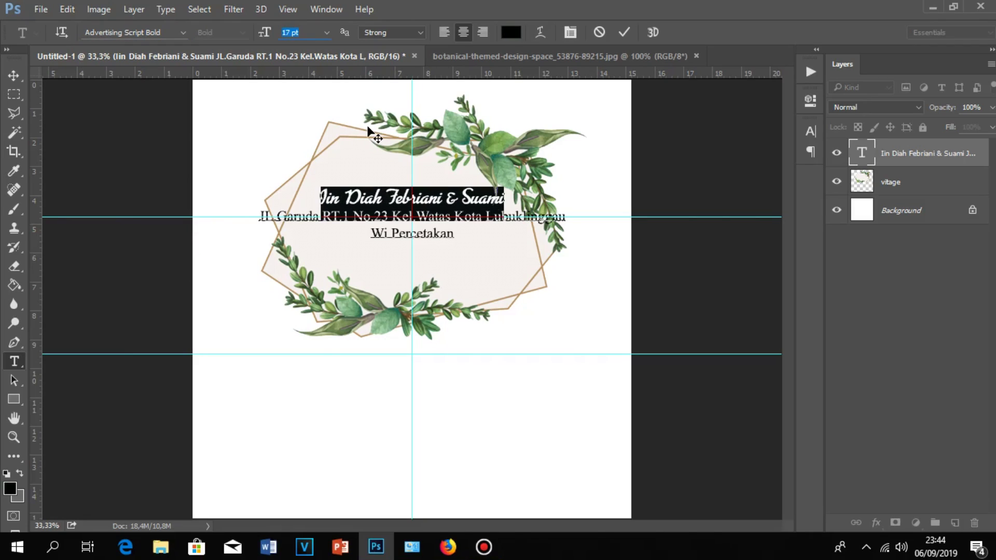
{"action": "left_click", "coordinate": [623, 32]}
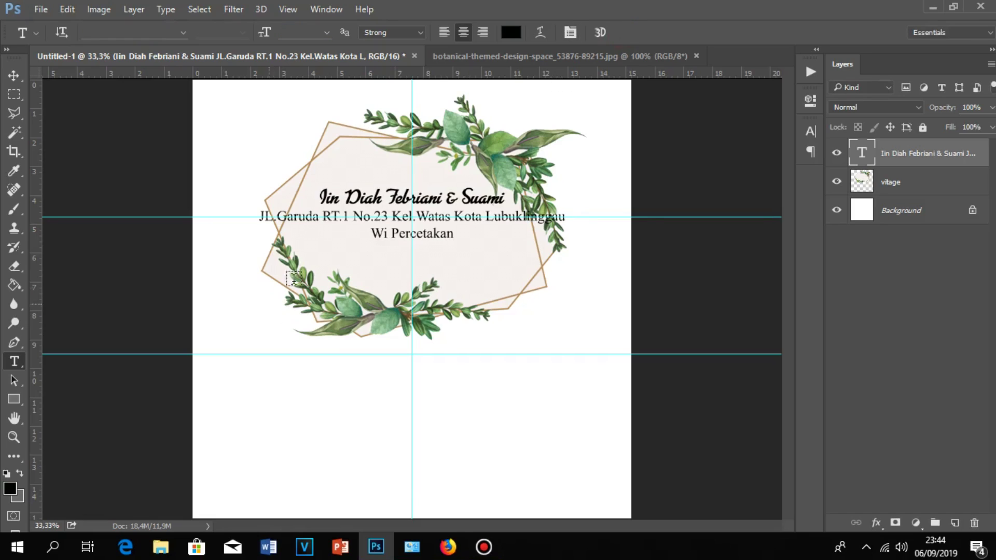
Step: Set both address lines to 13 pt and commit
{"action": "left_click", "coordinate": [295, 217]}
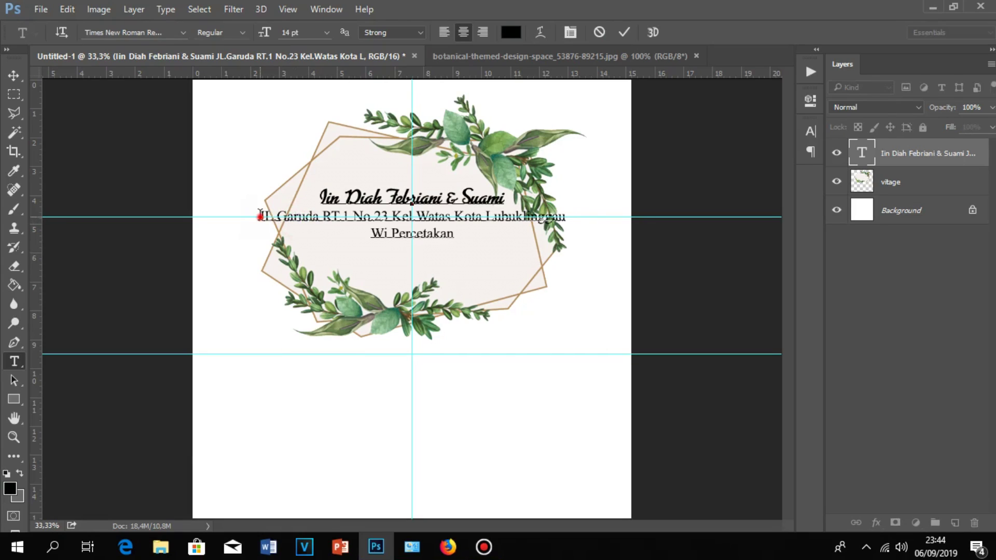
{"action": "left_click_drag", "start_coordinate": [261, 214], "coordinate": [470, 236]}
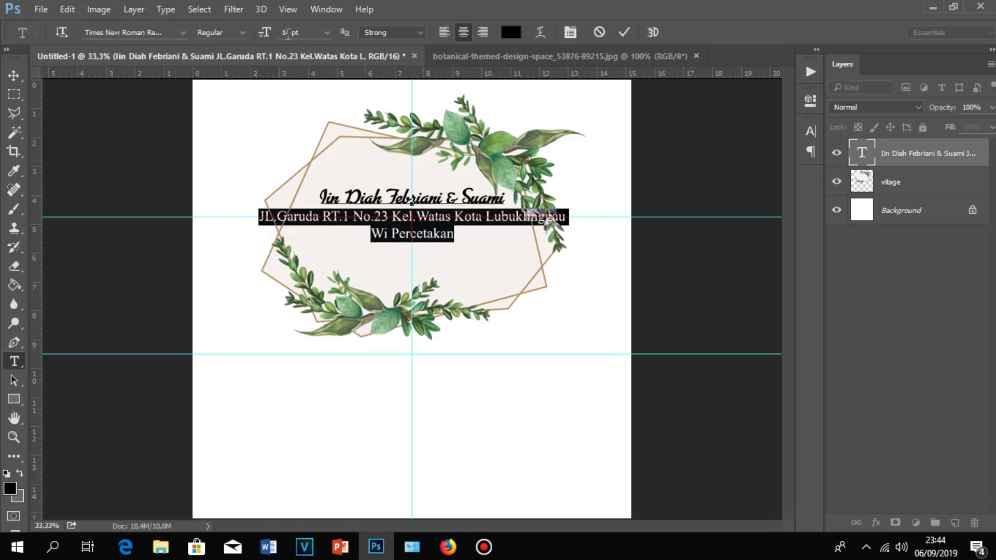
{"action": "key", "text": "Down"}
{"action": "key", "text": "Down"}
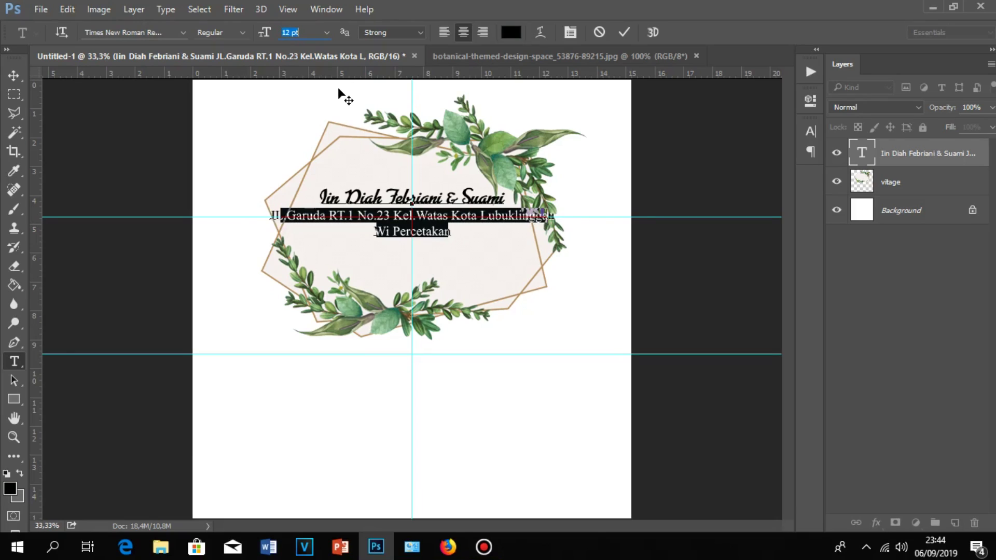
{"action": "key", "text": "Up"}
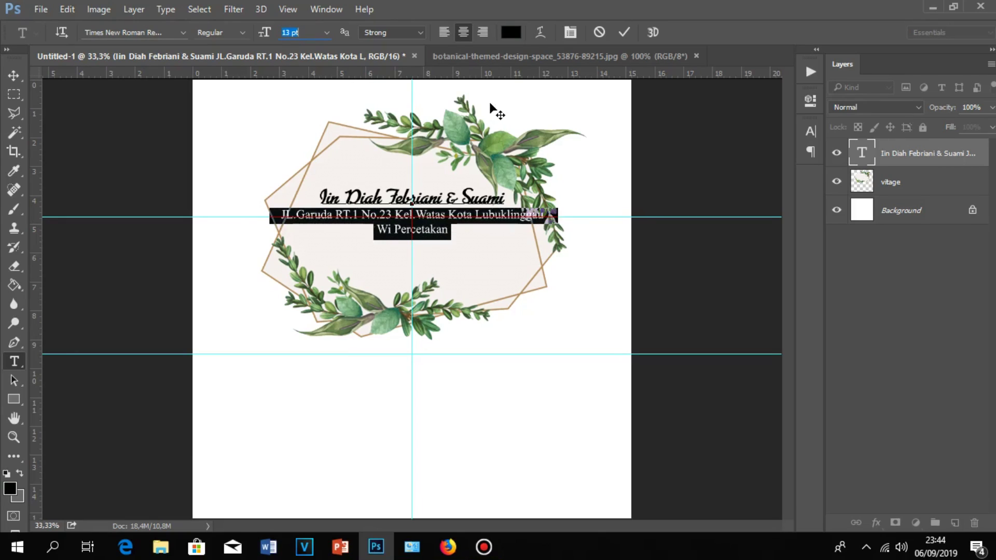
{"action": "left_click", "coordinate": [624, 32]}
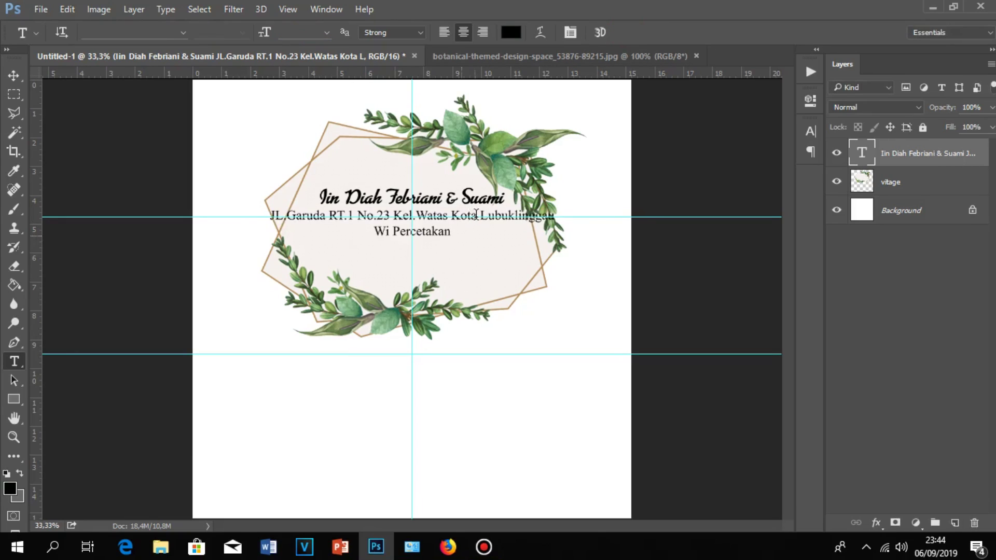
Step: Break the street line so the town name starts its own line
{"action": "left_click", "coordinate": [451, 215]}
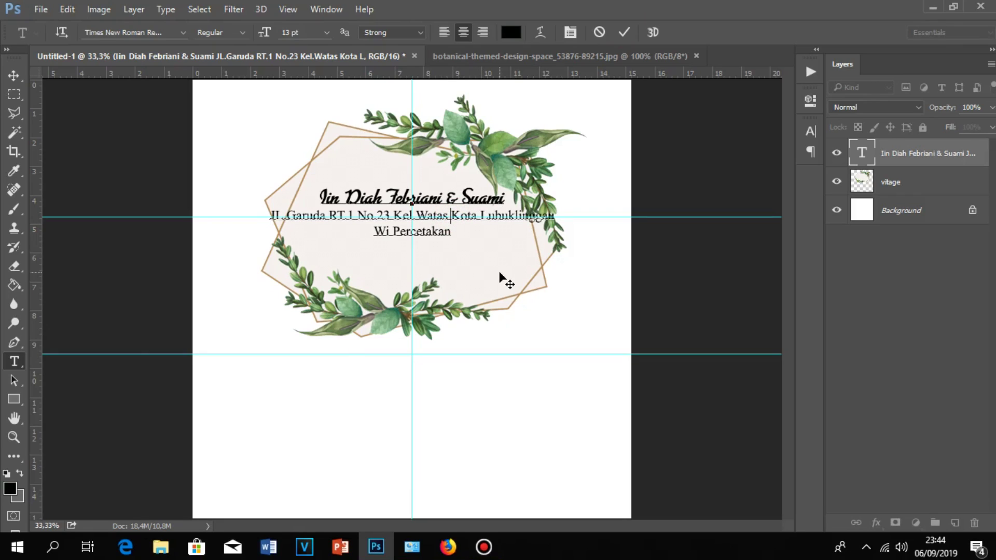
{"action": "key", "text": "Return"}
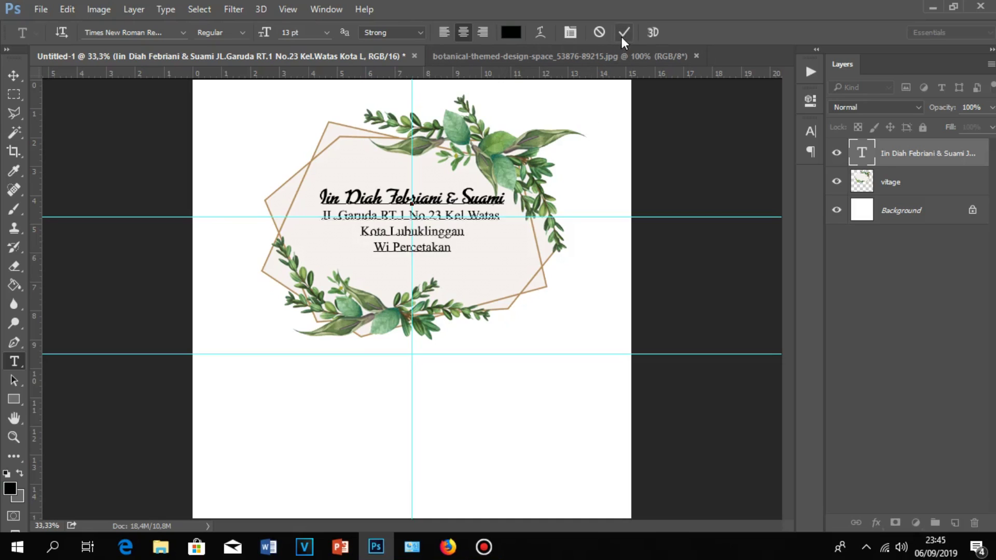
{"action": "left_click", "coordinate": [623, 33]}
{"action": "key", "text": "ctrl+Return"}
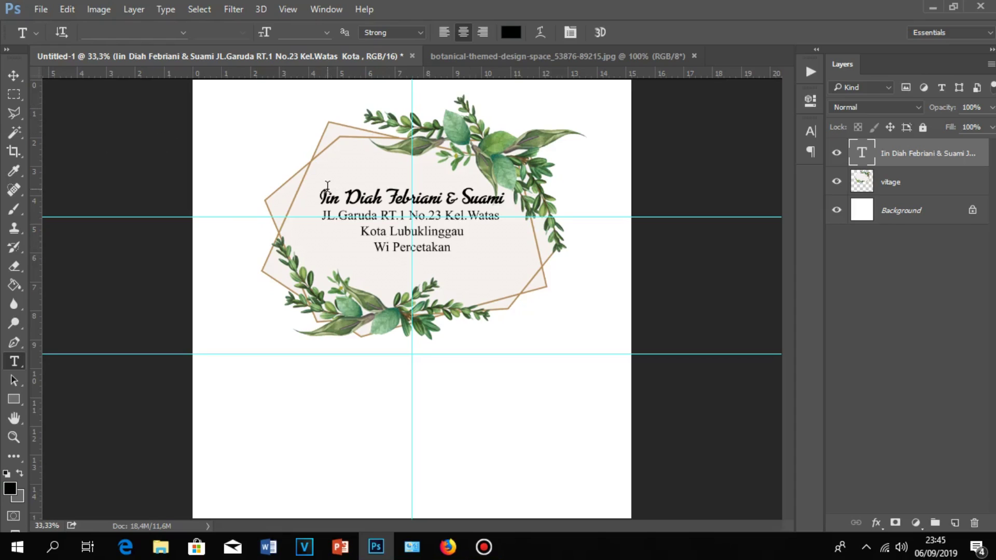
Step: Nudge the text block a few pixels with arrow keys, then select the vitage frame layer
{"action": "left_click", "coordinate": [14, 75]}
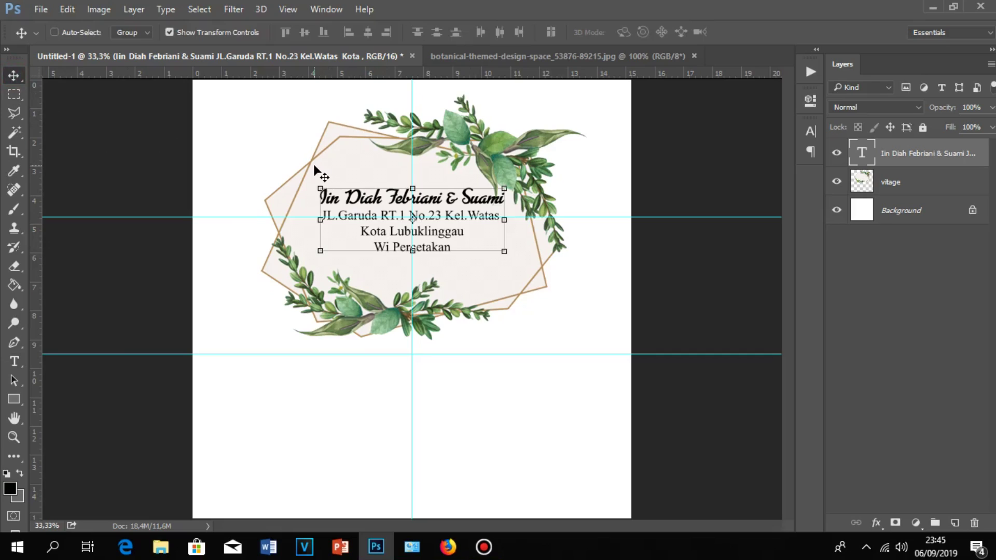
{"action": "key", "text": "Left"}
{"action": "key", "text": "Left"}
{"action": "key", "text": "Down"}
{"action": "key", "text": "Down"}
{"action": "key", "text": "Down"}
{"action": "key", "text": "Down"}
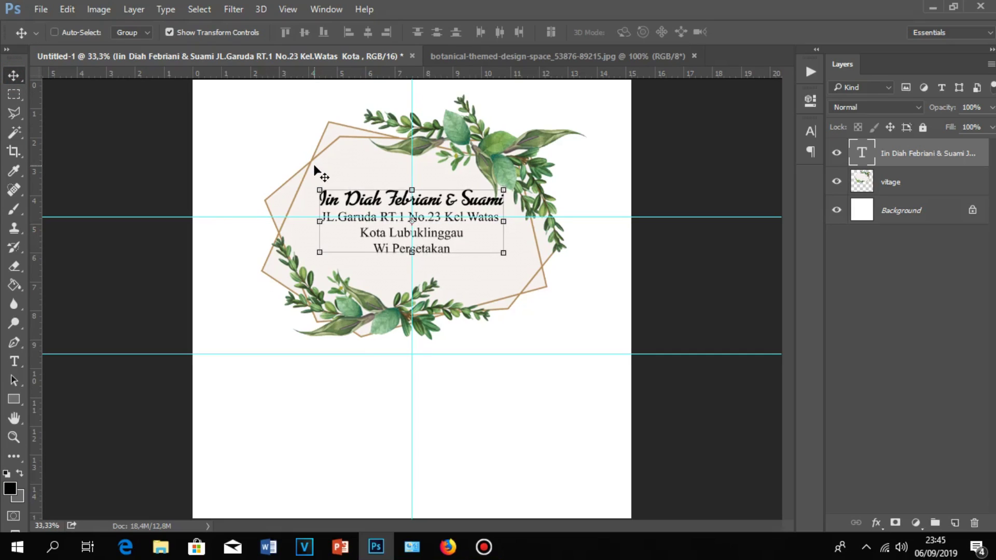
{"action": "key", "text": "Up"}
{"action": "key", "text": "Up"}
{"action": "key", "text": "Up"}
{"action": "key", "text": "Up"}
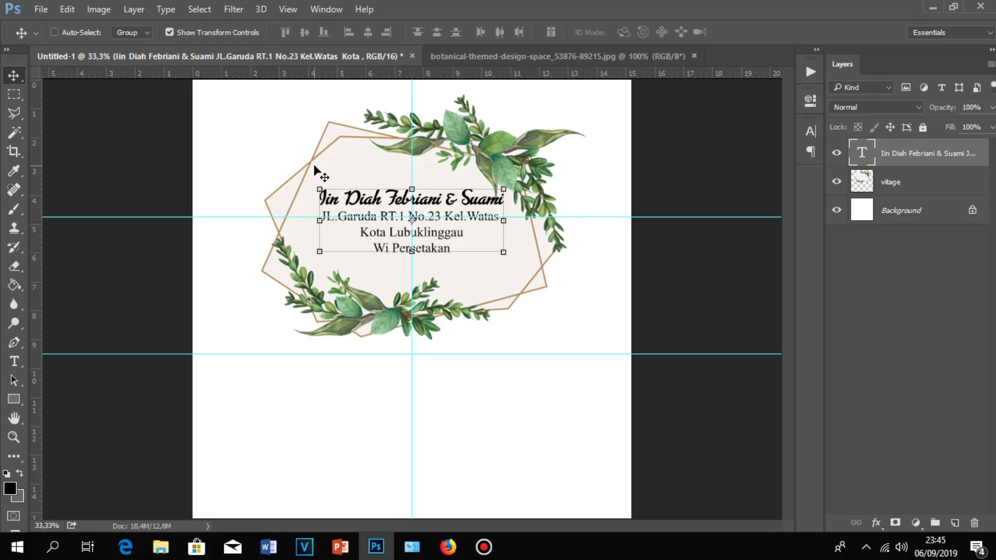
{"action": "key", "text": "Down"}
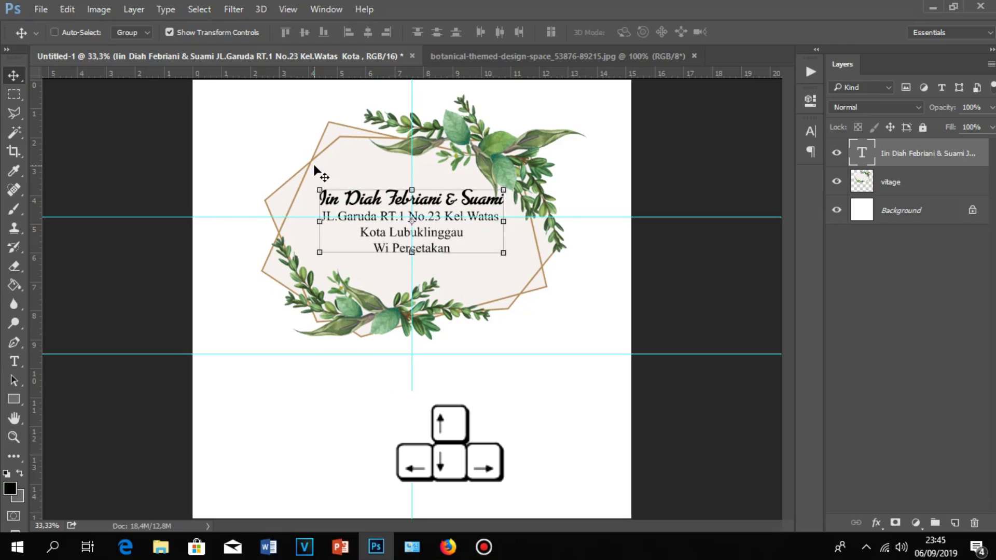
{"action": "key", "text": "Down"}
{"action": "key", "text": "Down"}
{"action": "key", "text": "Down"}
{"action": "key", "text": "Down"}
{"action": "key", "text": "Down"}
{"action": "key", "text": "Down"}
{"action": "key", "text": "Down"}
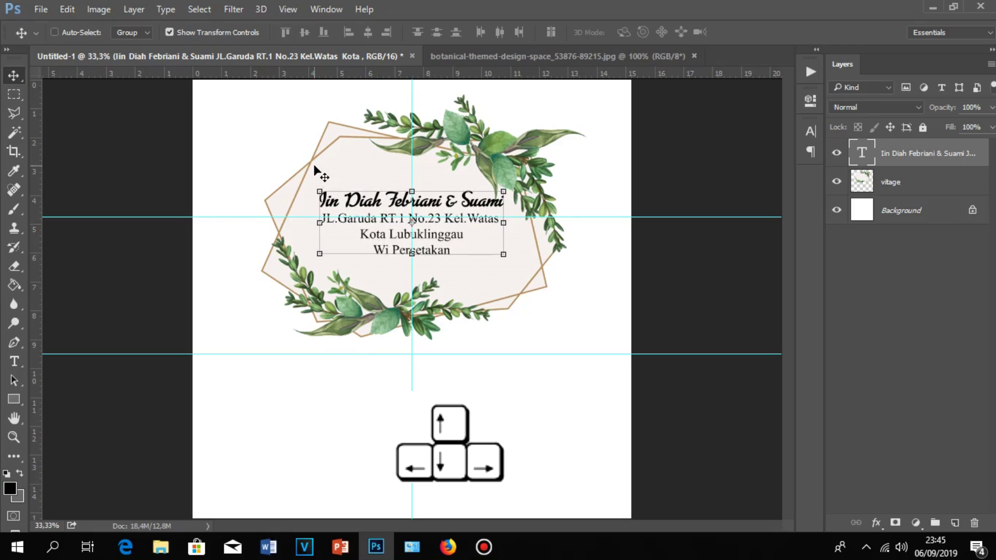
{"action": "key", "text": "Up"}
{"action": "key", "text": "Up"}
{"action": "key", "text": "Up"}
{"action": "key", "text": "Up"}
{"action": "key", "text": "Up"}
{"action": "key", "text": "Up"}
{"action": "key", "text": "Down"}
{"action": "key", "text": "Down"}
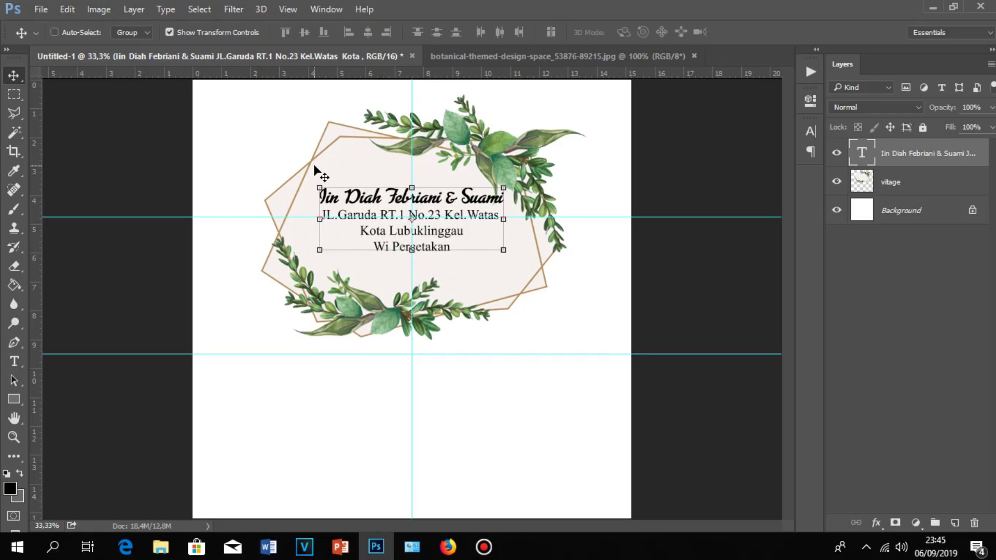
{"action": "left_click", "coordinate": [14, 94]}
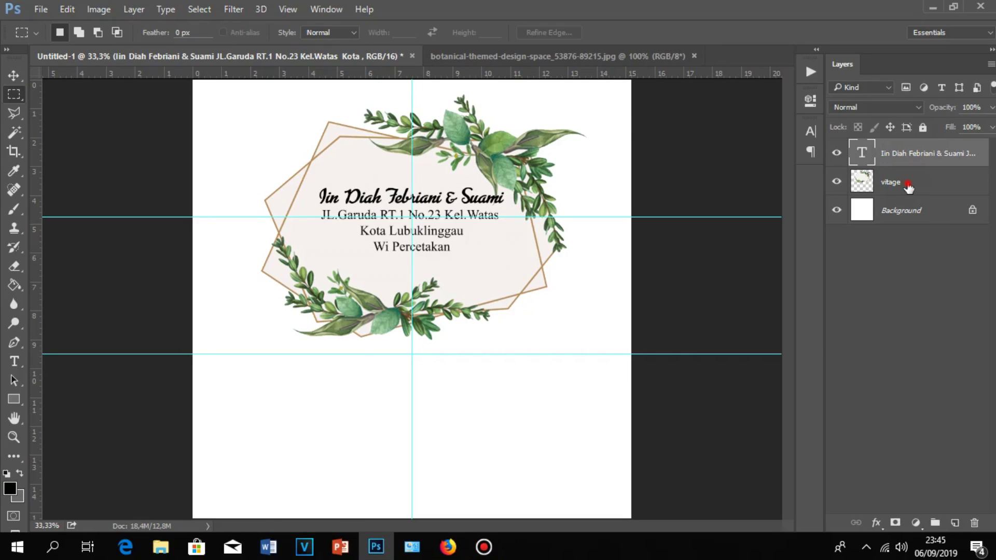
{"action": "left_click", "coordinate": [908, 187]}
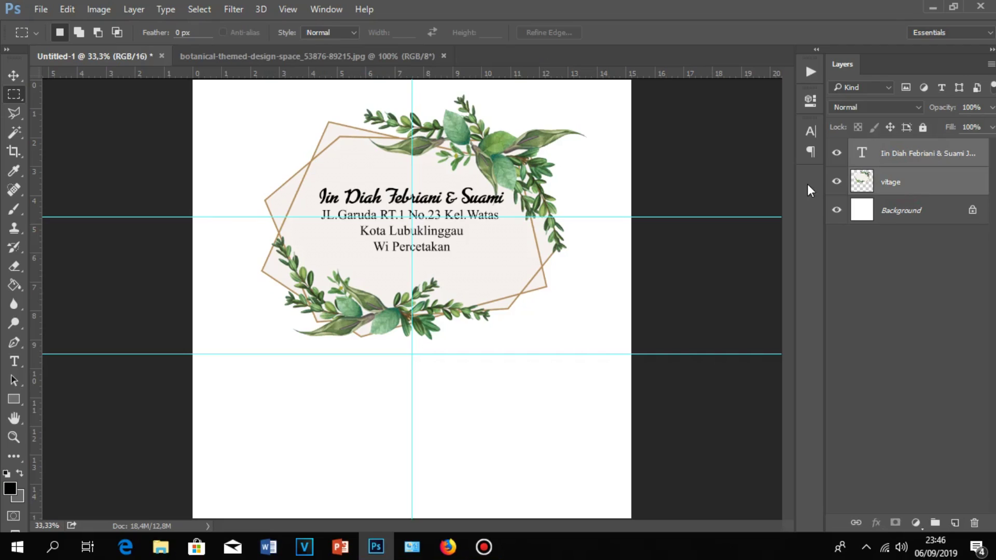
Step: Move the vitage frame up a couple of pixels and put it into Free Transform
{"action": "left_click", "coordinate": [13, 77]}
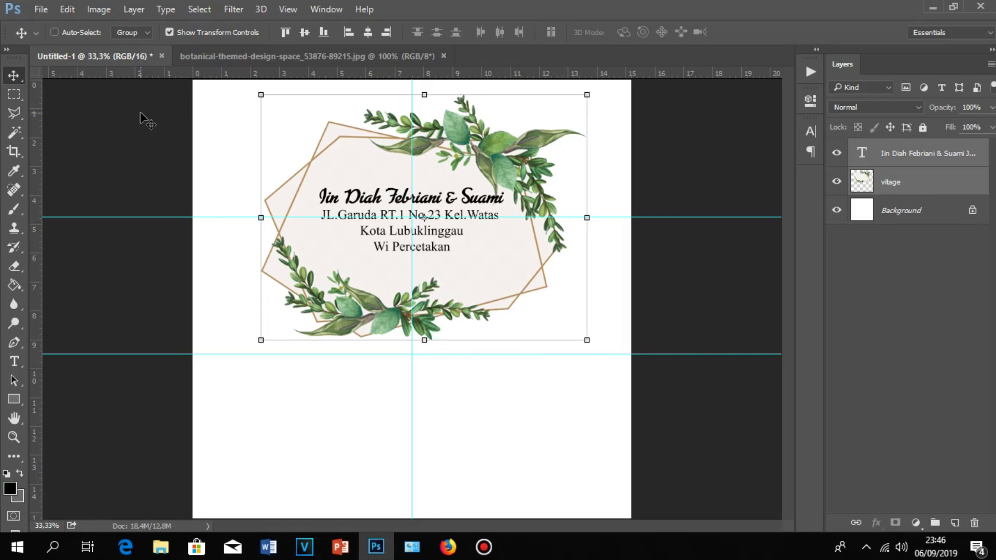
{"action": "key", "text": "Up"}
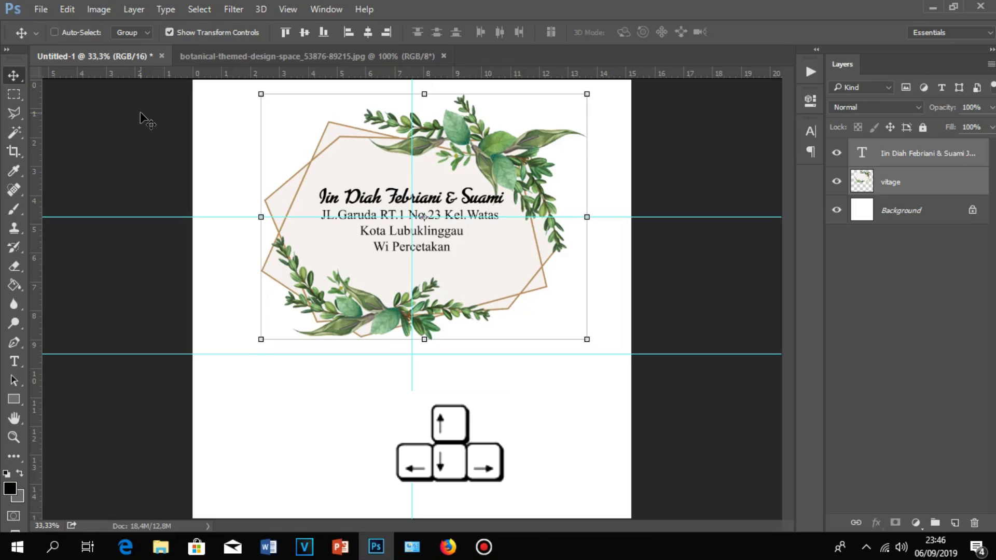
{"action": "key", "text": "Up"}
{"action": "key", "text": "Up"}
{"action": "key", "text": "Up"}
{"action": "key", "text": "Up"}
{"action": "key", "text": "Up"}
{"action": "key", "text": "Up"}
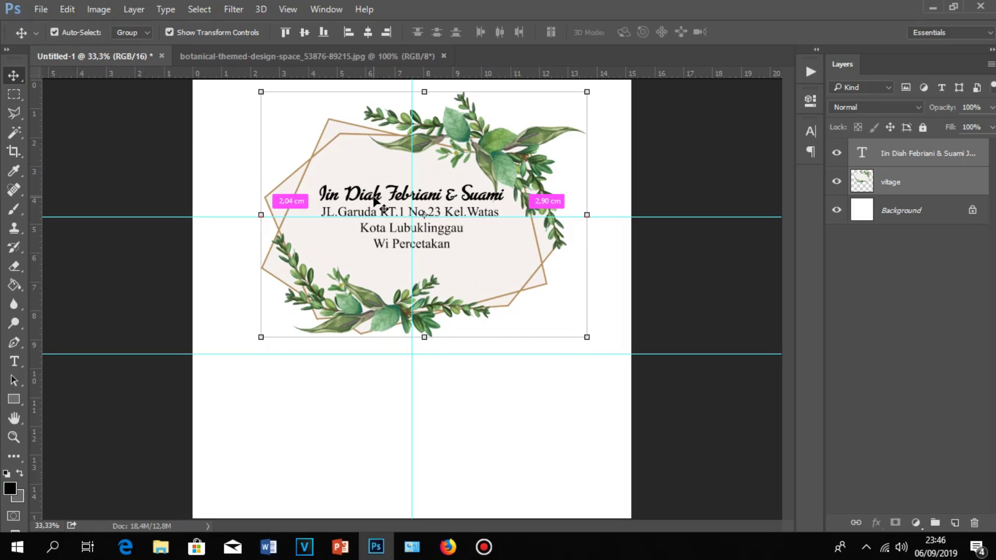
{"action": "key", "text": "ctrl"}
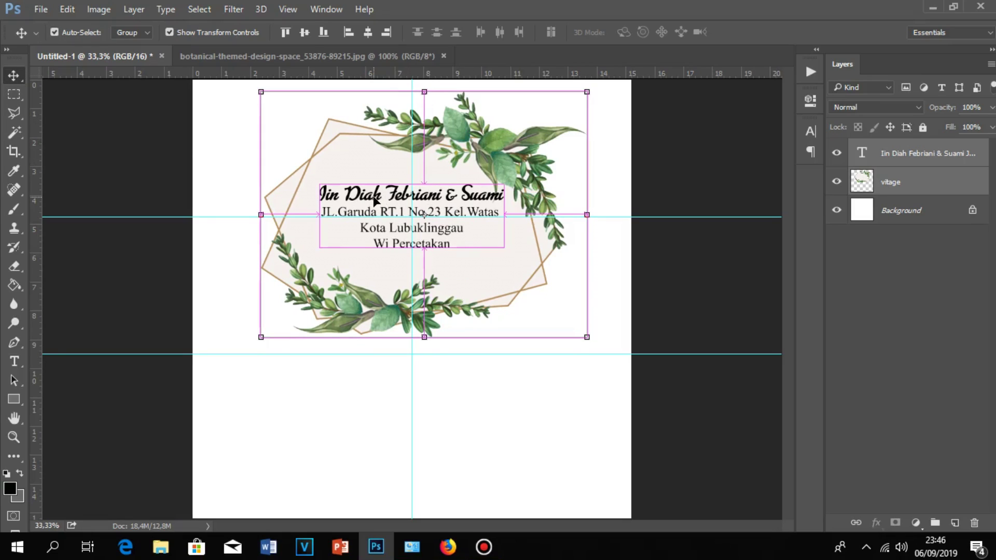
{"action": "key", "text": "ctrl+t"}
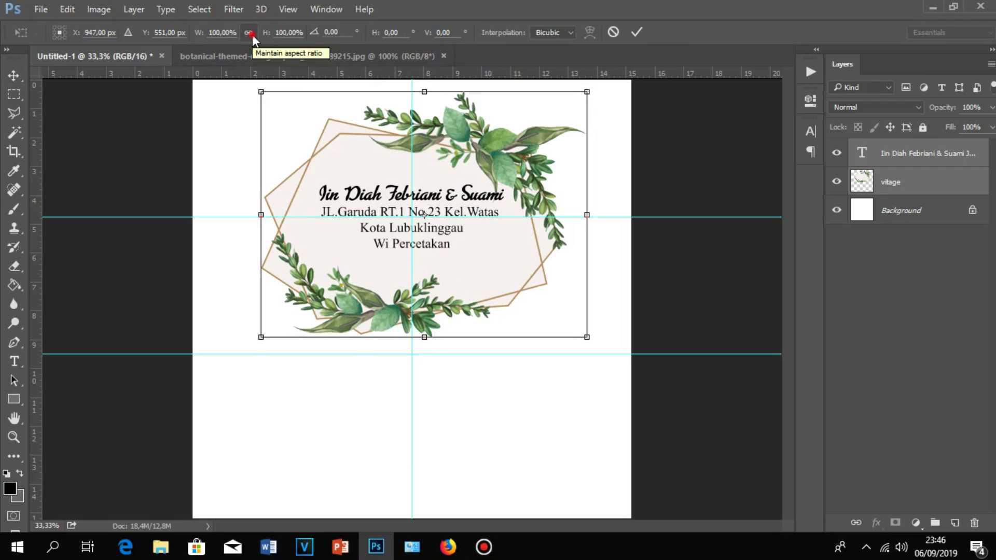
Step: Scale the vitage frame proportionally to 83% and commit the transform
{"action": "left_click", "coordinate": [253, 34]}
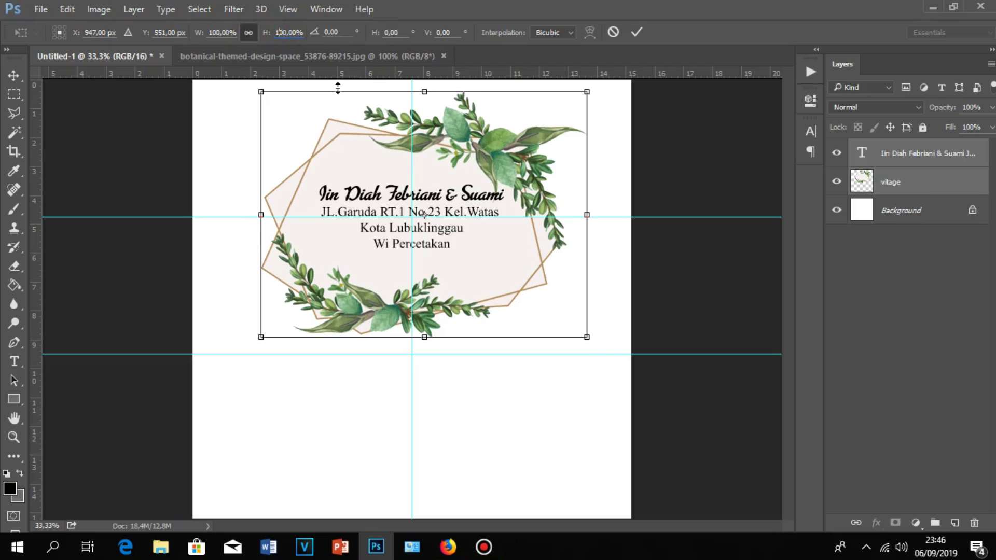
{"action": "key", "text": "Down"}
{"action": "key", "text": "Down"}
{"action": "key", "text": "Down"}
{"action": "key", "text": "Down"}
{"action": "key", "text": "Down"}
{"action": "key", "text": "Down"}
{"action": "key", "text": "Down"}
{"action": "key", "text": "Down"}
{"action": "key", "text": "Down"}
{"action": "key", "text": "Down"}
{"action": "key", "text": "Down"}
{"action": "key", "text": "Down"}
{"action": "key", "text": "Down"}
{"action": "key", "text": "Down"}
{"action": "key", "text": "Down"}
{"action": "key", "text": "Down"}
{"action": "key", "text": "Down"}
{"action": "key", "text": "Down"}
{"action": "key", "text": "Up"}
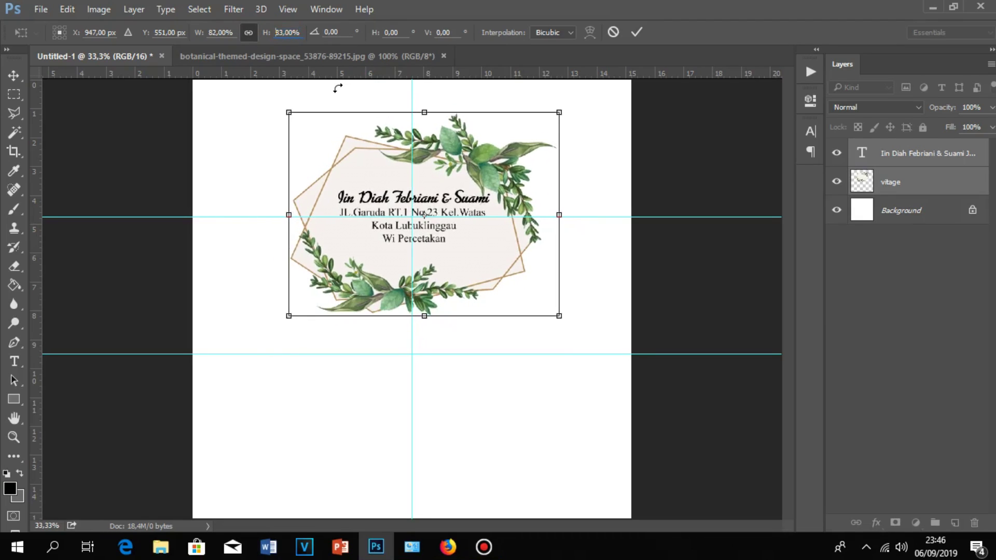
{"action": "left_click", "coordinate": [637, 32]}
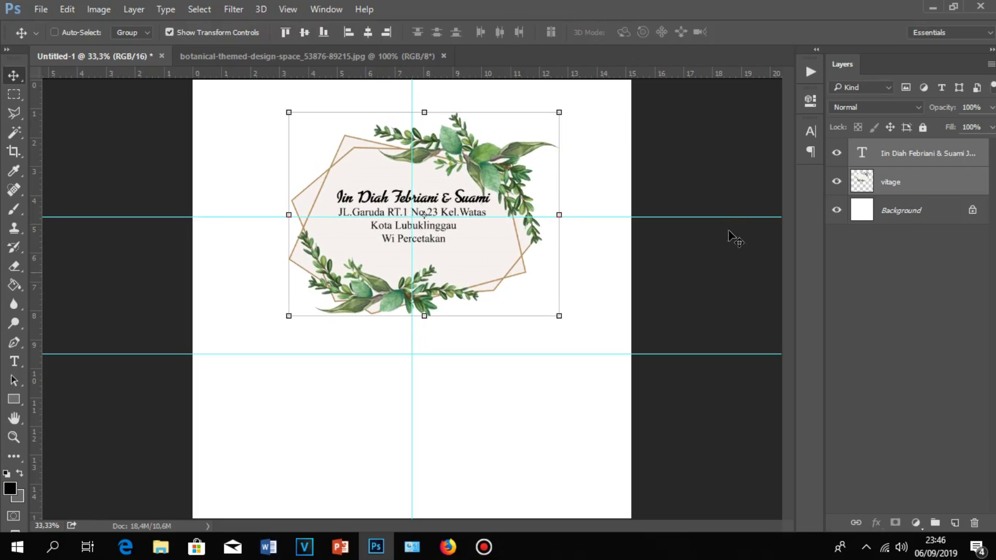
Step: Switch between the vitage and text layers, ending with the address text layer selected
{"action": "left_click", "coordinate": [913, 187]}
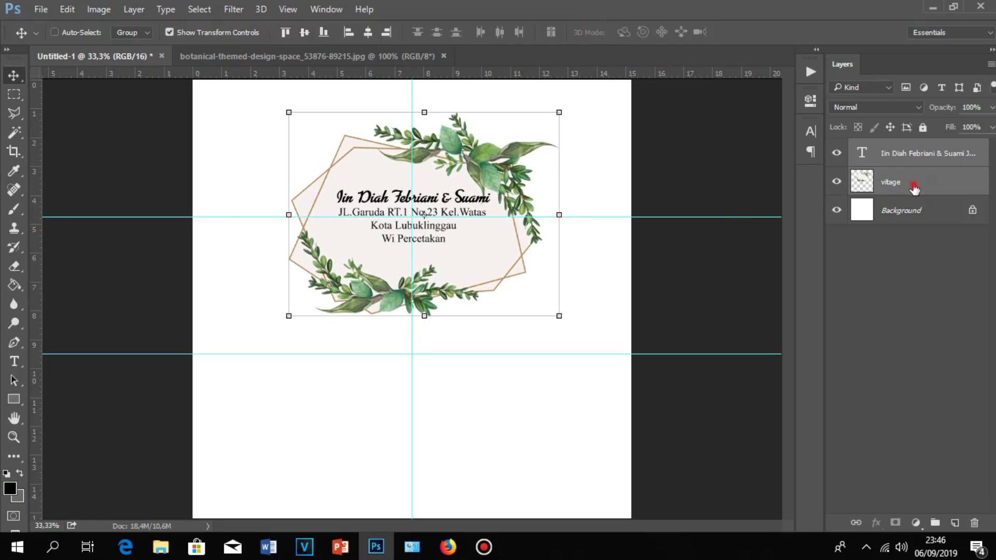
{"action": "left_click", "coordinate": [888, 165]}
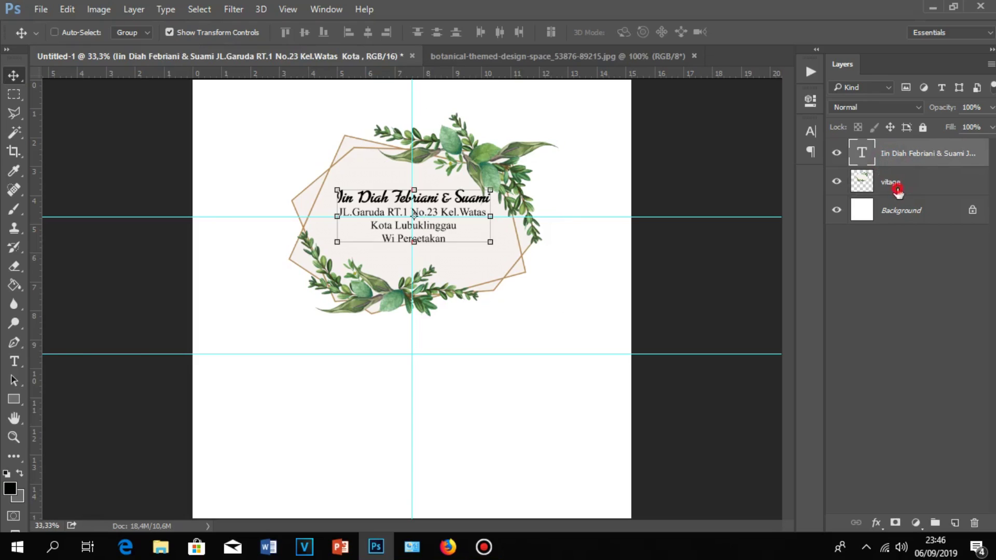
{"action": "left_click", "coordinate": [901, 187]}
{"action": "left_click", "coordinate": [903, 158]}
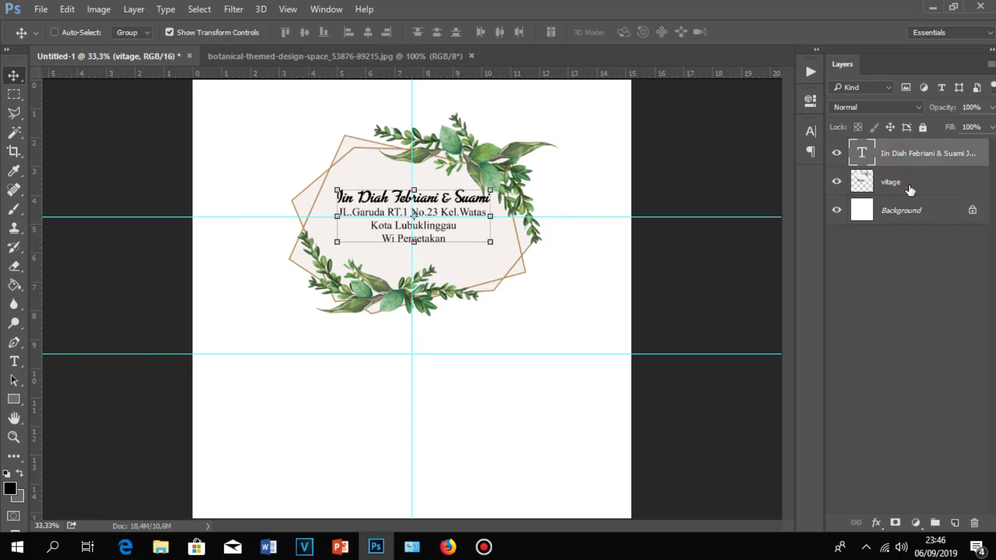
{"action": "left_click", "coordinate": [911, 190]}
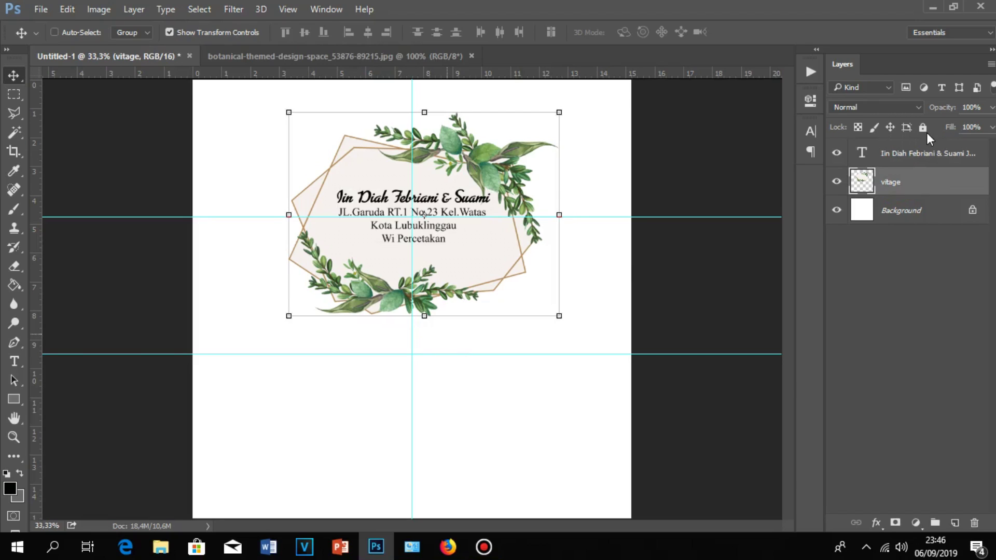
{"action": "left_click", "coordinate": [913, 153]}
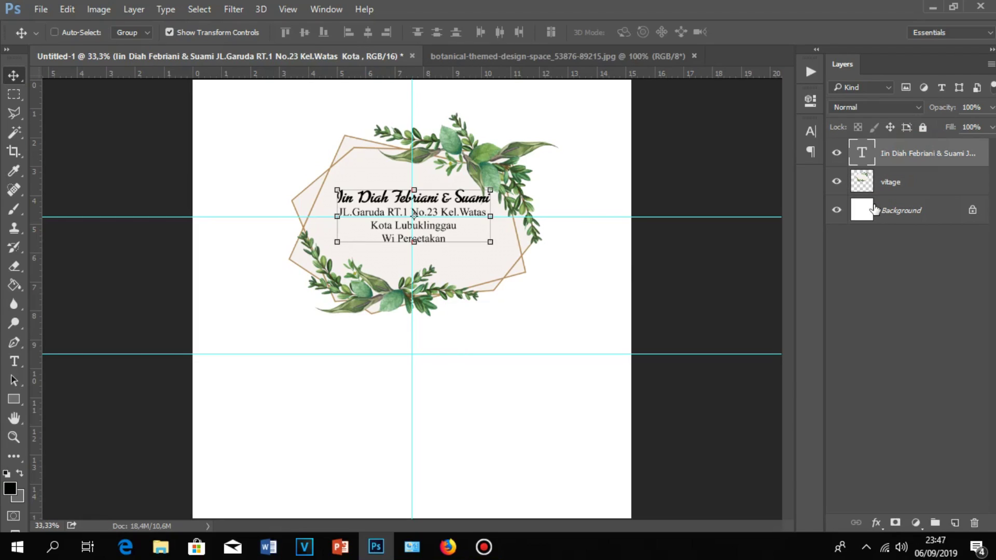
Step: Add an empty Layer 1 at the top of the layer stack
{"action": "key", "text": "ctrl+shift+n"}
{"action": "key", "text": "ctrl+shift+n"}
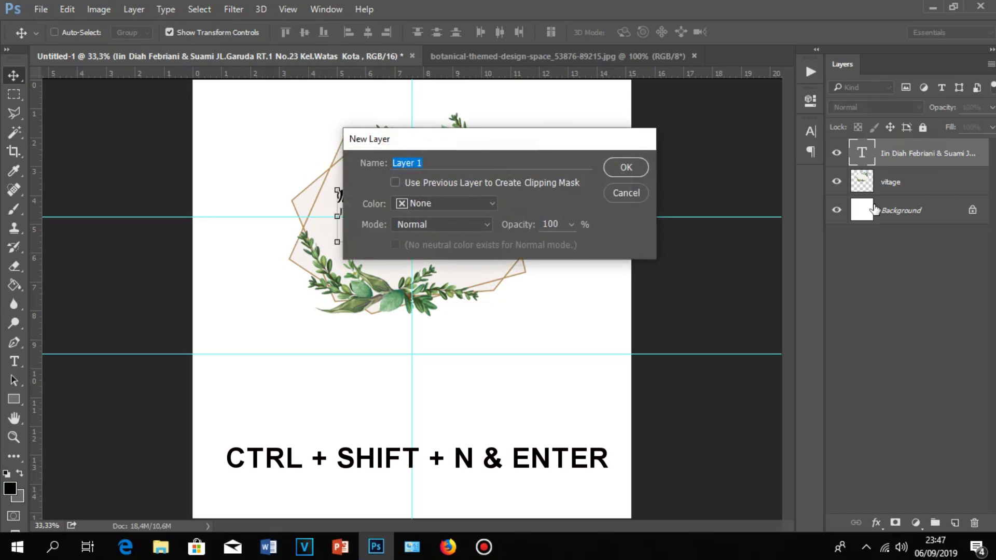
{"action": "key", "text": "Return"}
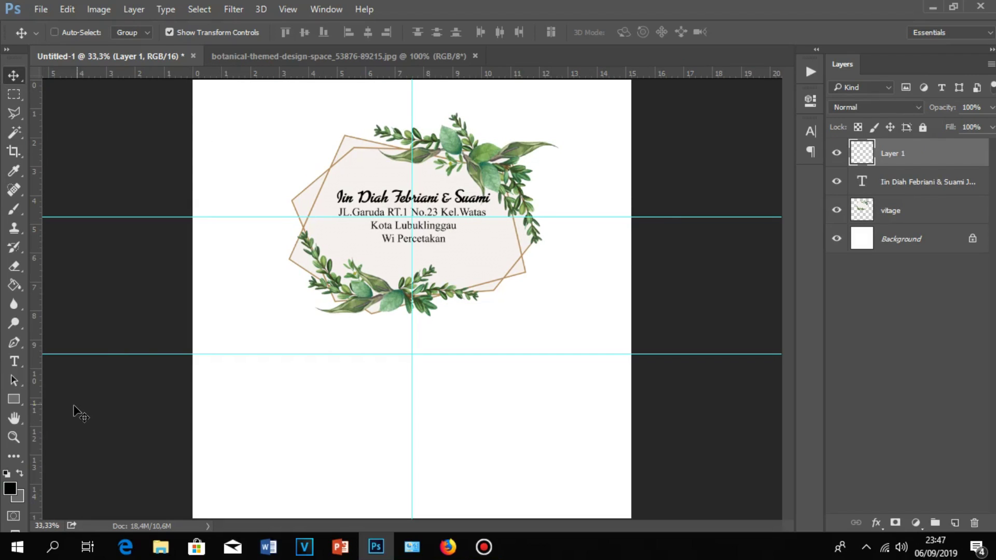
{"action": "left_click", "coordinate": [15, 399]}
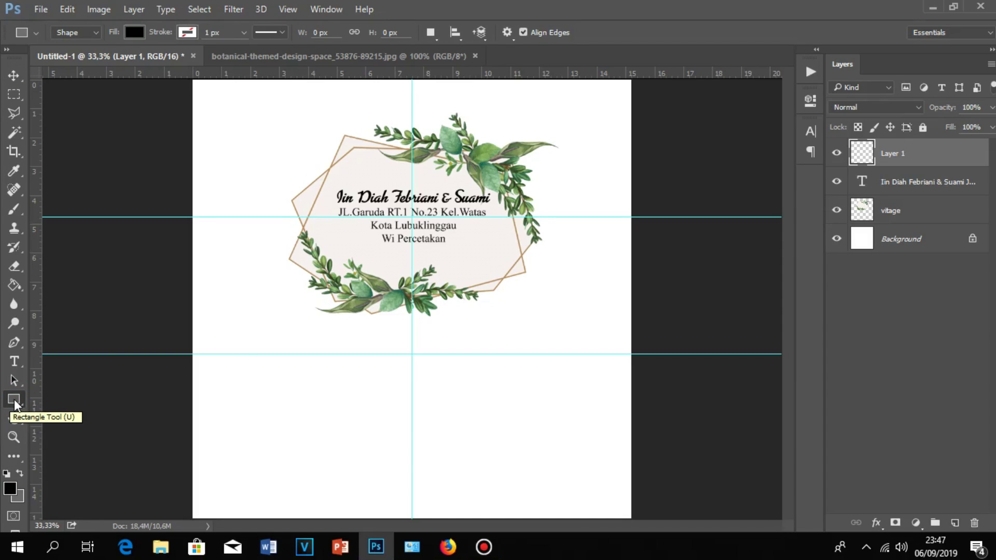
Step: Sample leaf green 61986a as the foreground colour and zoom in on the page top
{"action": "left_click", "coordinate": [9, 489]}
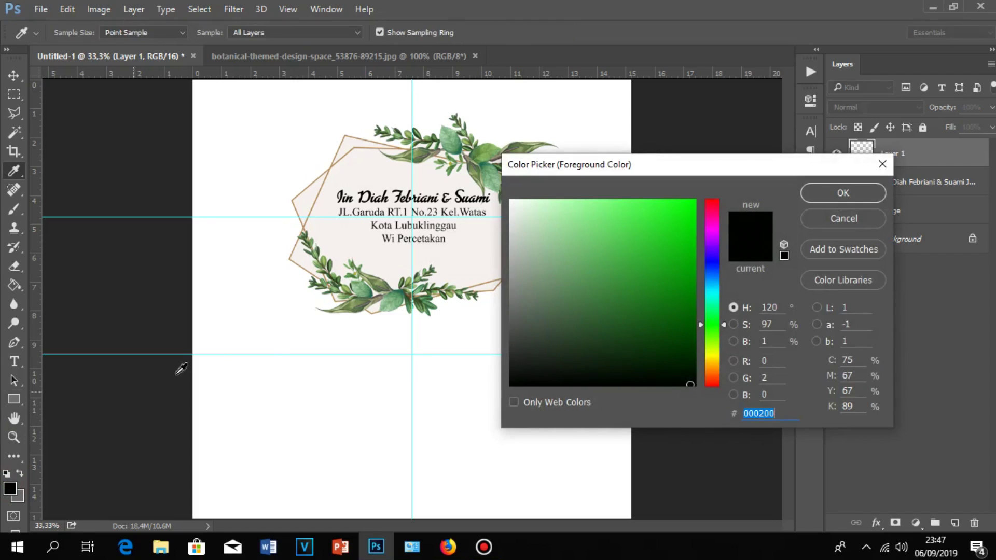
{"action": "left_click", "coordinate": [368, 296]}
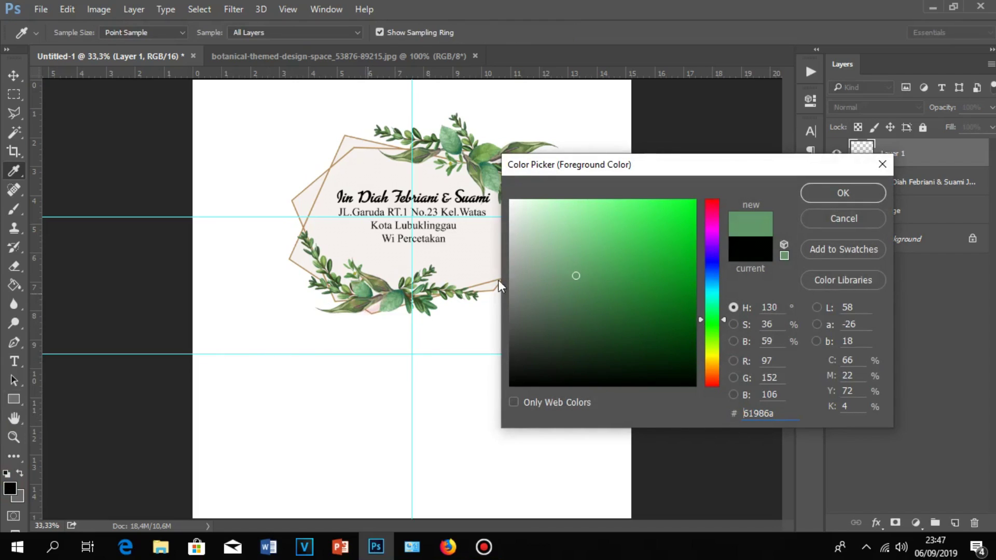
{"action": "left_click", "coordinate": [828, 192]}
{"action": "key", "text": "u"}
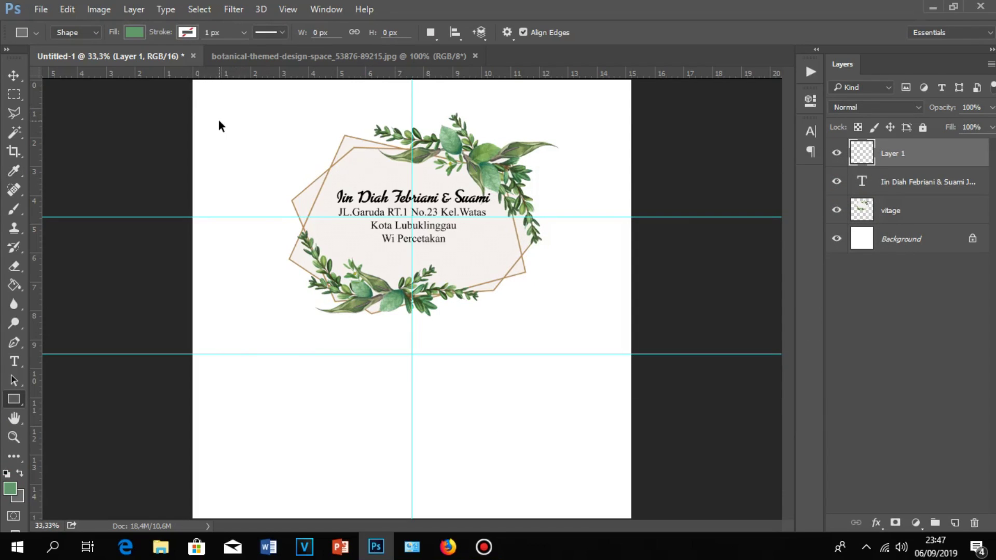
{"action": "key", "text": "ctrl+plus"}
{"action": "mouse_move", "coordinate": [224, 99]}
{"action": "left_mouse_down"}
{"action": "mouse_move", "coordinate": [225, 196]}
{"action": "mouse_move", "coordinate": [243, 229]}
{"action": "left_mouse_up"}
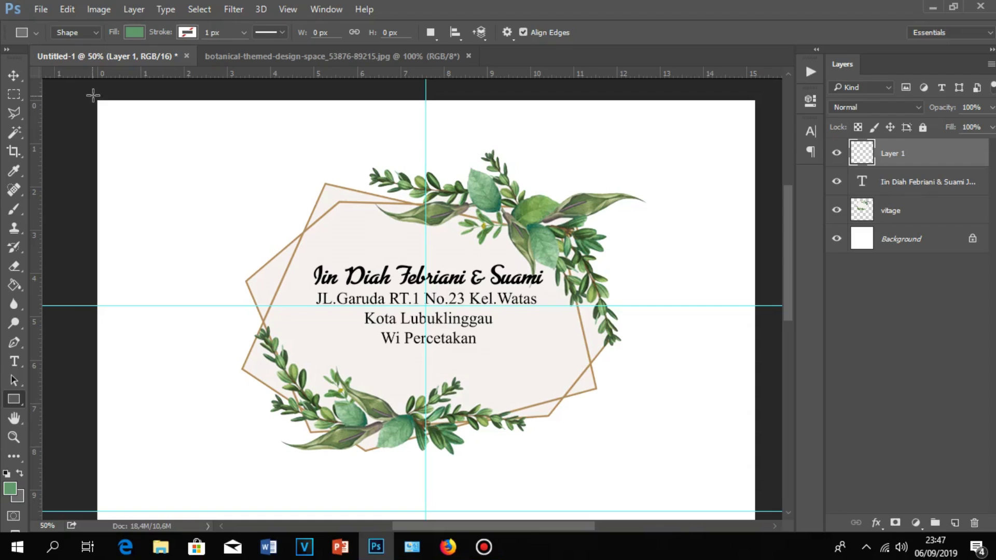
Step: Draw a green 1815 × 1156 px rectangle from the page's top-left corner to the lower guide
{"action": "mouse_move", "coordinate": [94, 95]}
{"action": "left_mouse_down"}
{"action": "mouse_move", "coordinate": [324, 526]}
{"action": "mouse_move", "coordinate": [758, 499]}
{"action": "left_mouse_up"}
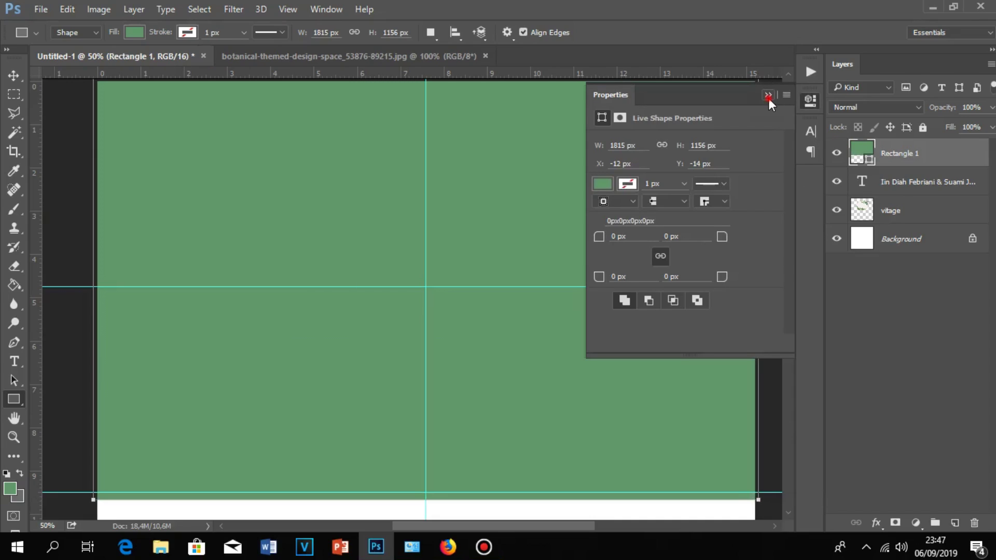
{"action": "left_click", "coordinate": [768, 96]}
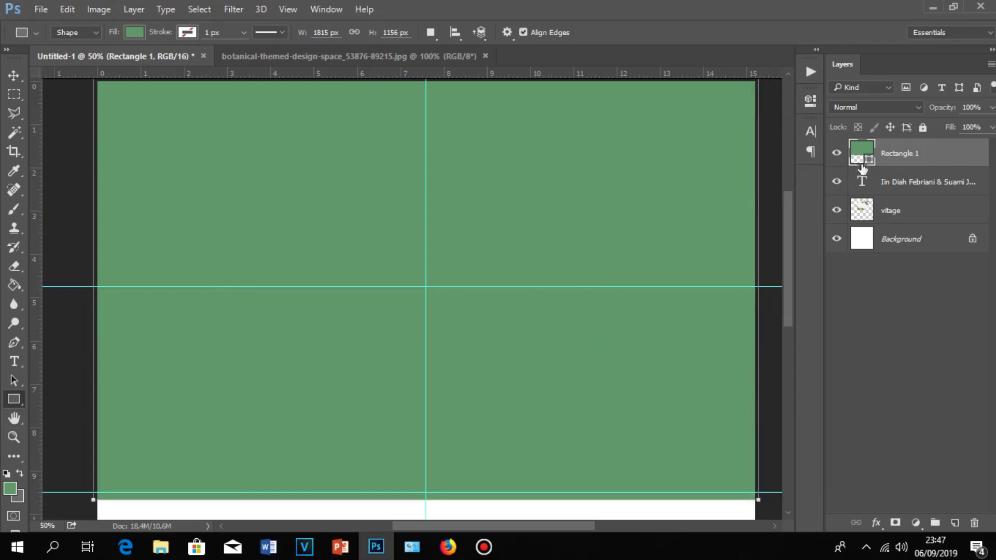
{"action": "key", "text": "ctrl+minus"}
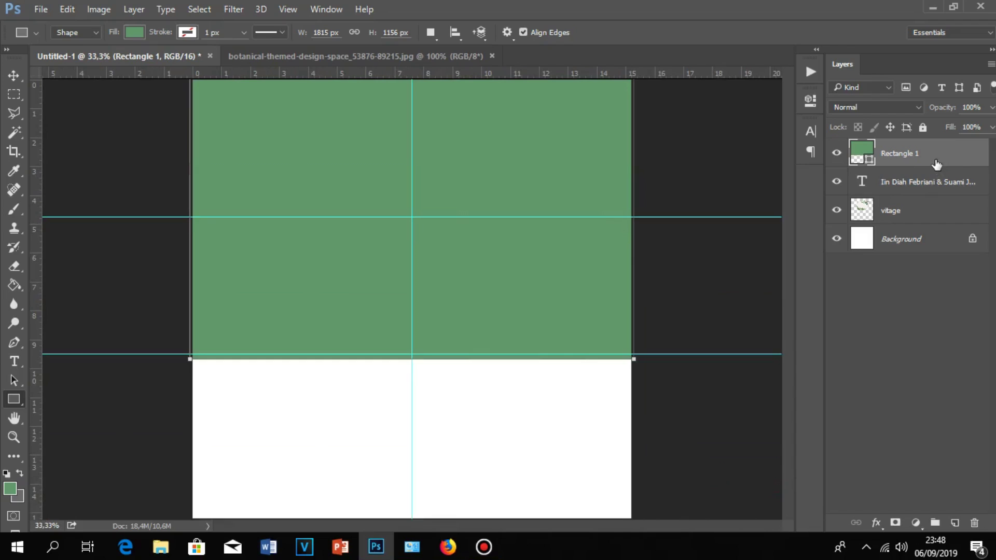
{"action": "left_click", "coordinate": [942, 158]}
Step: Rasterize Rectangle 1 and delete the green strip below the lower guide
{"action": "right_click", "coordinate": [943, 158]}
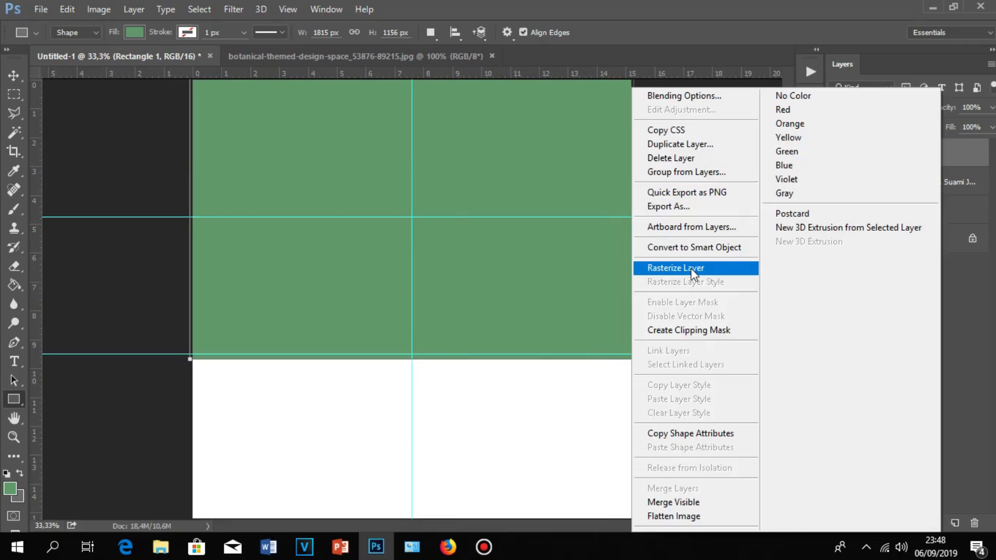
{"action": "left_click", "coordinate": [693, 270]}
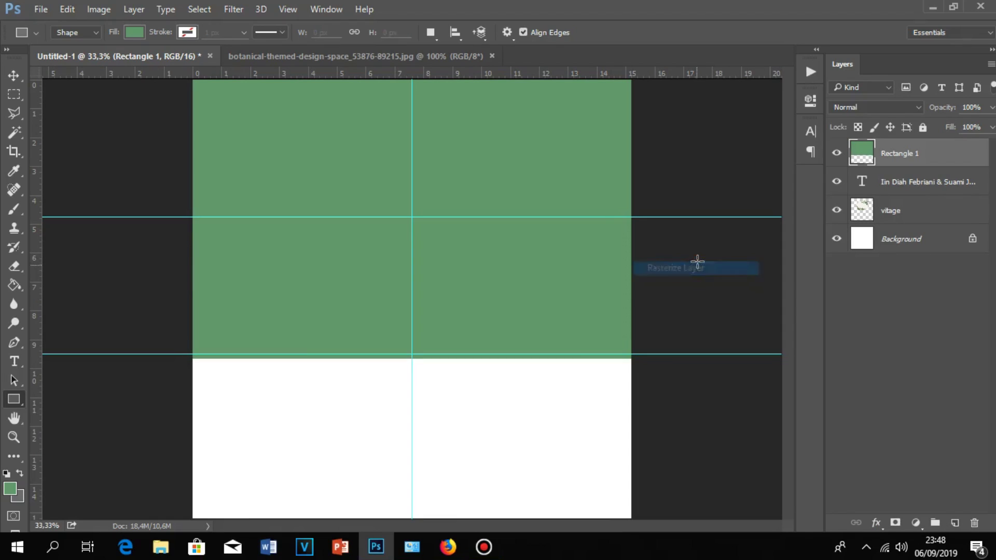
{"action": "left_click", "coordinate": [11, 95]}
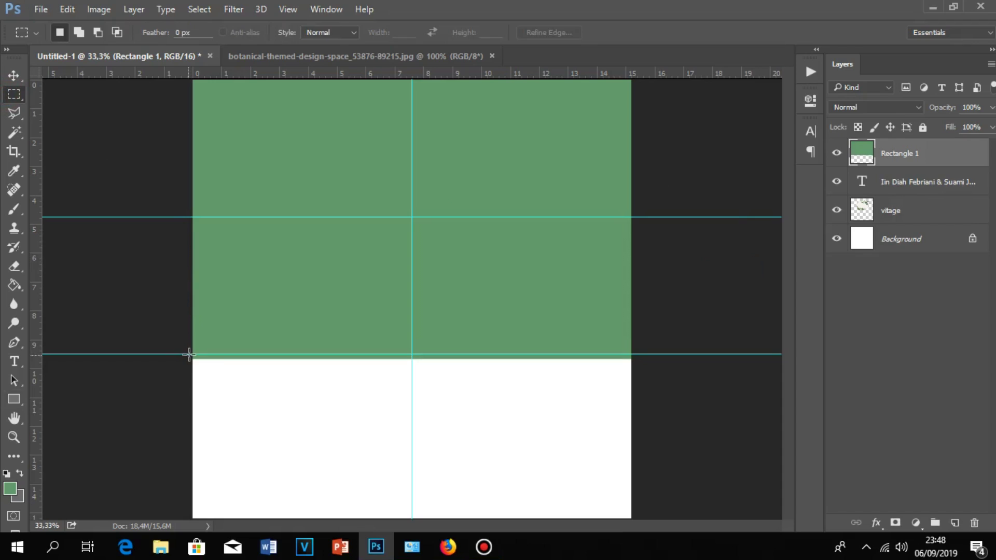
{"action": "left_click_drag", "start_coordinate": [190, 354], "coordinate": [646, 420]}
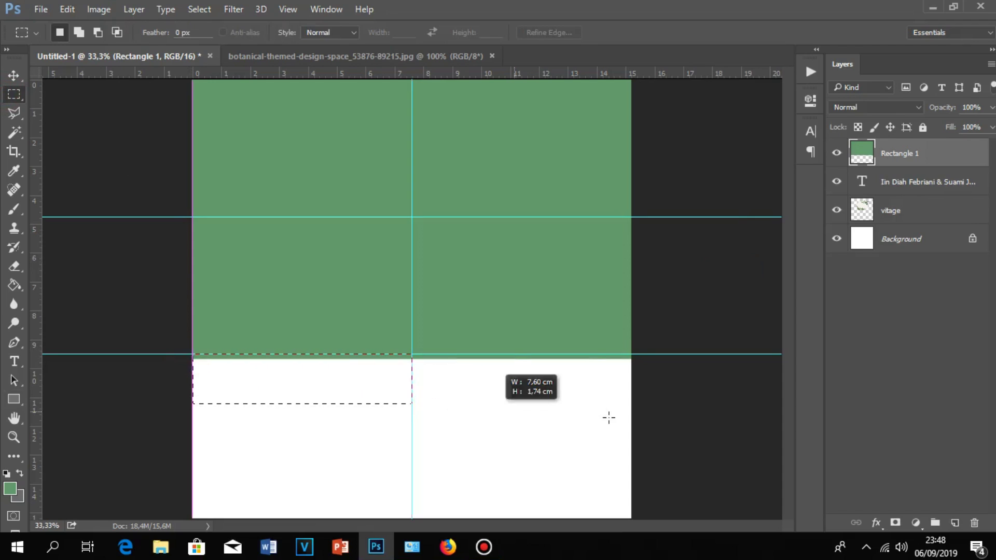
{"action": "key", "text": "Delete"}
{"action": "left_click", "coordinate": [576, 384]}
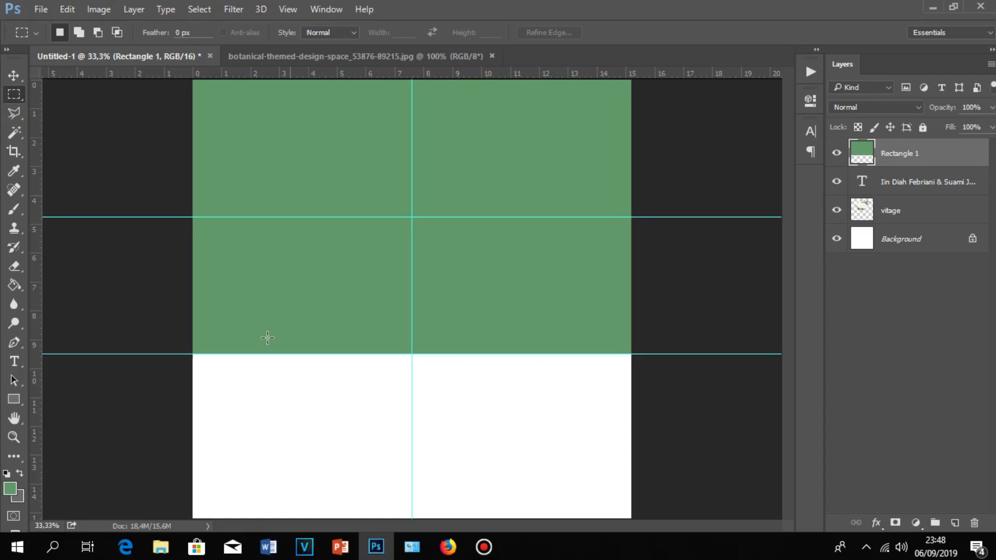
Step: Start a crop, cancel it, and return to the Rectangular Marquee tool
{"action": "left_click", "coordinate": [13, 152]}
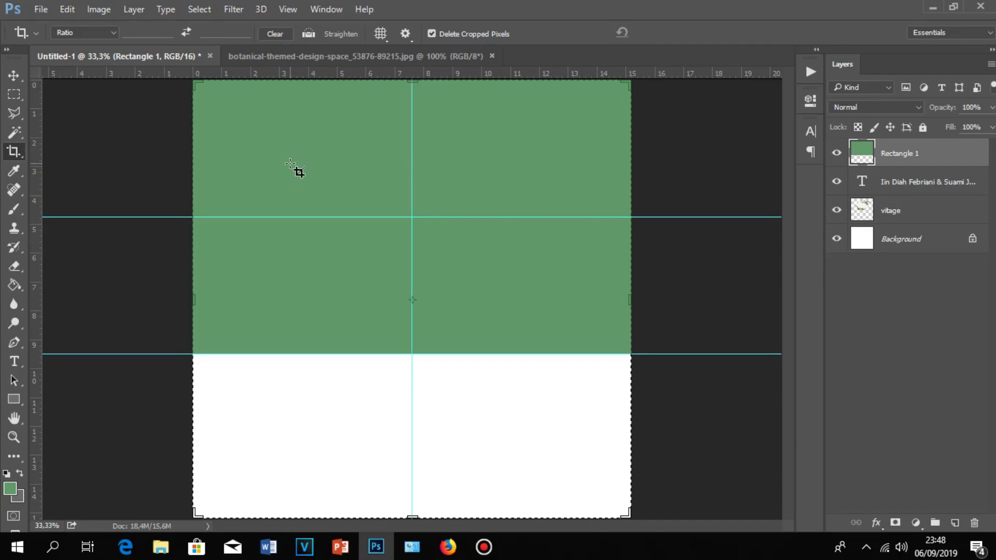
{"action": "left_click", "coordinate": [289, 164]}
{"action": "key", "text": "Escape"}
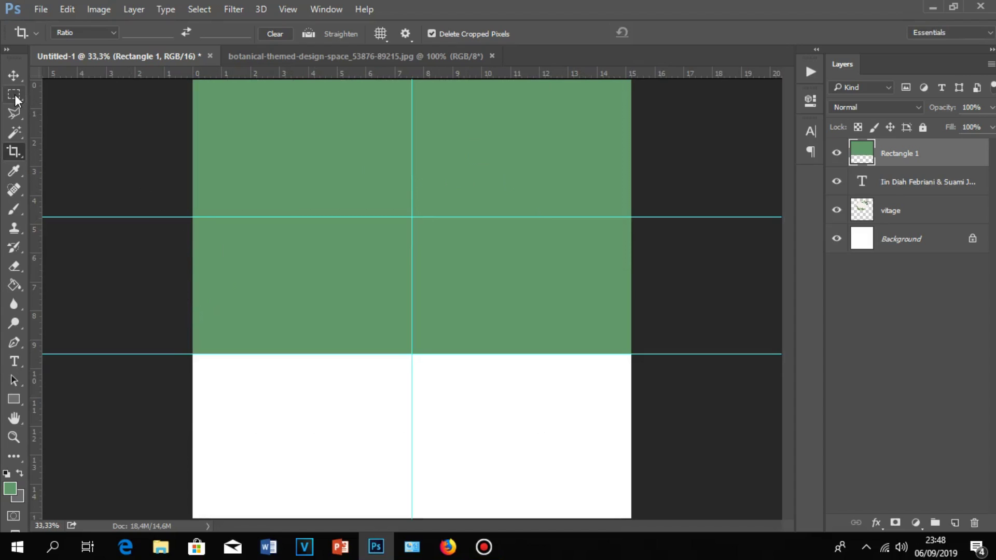
{"action": "left_click", "coordinate": [15, 96]}
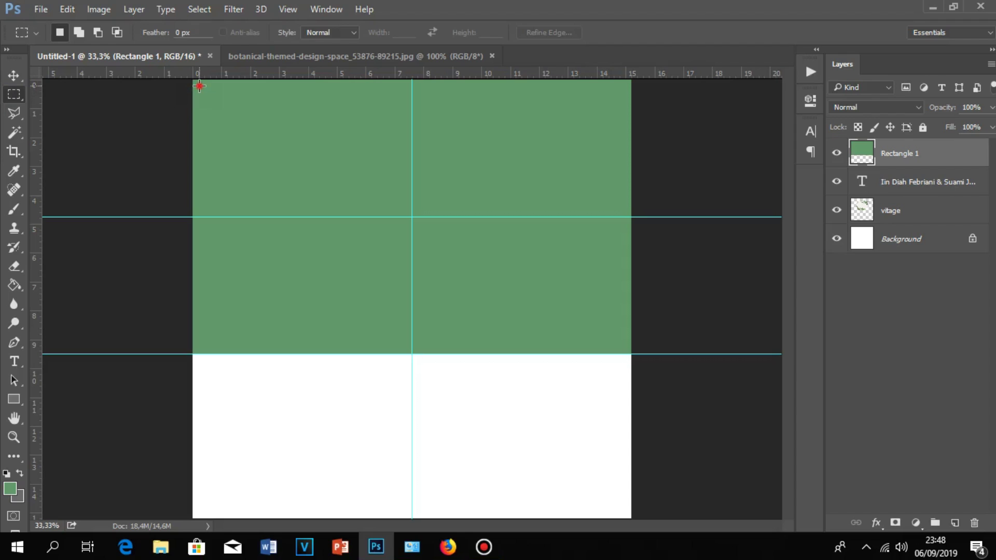
Step: Delete the green rectangle's interior, leaving only a thin green border around the wreath label
{"action": "left_click", "coordinate": [199, 86]}
{"action": "left_click_drag", "start_coordinate": [199, 87], "coordinate": [625, 346]}
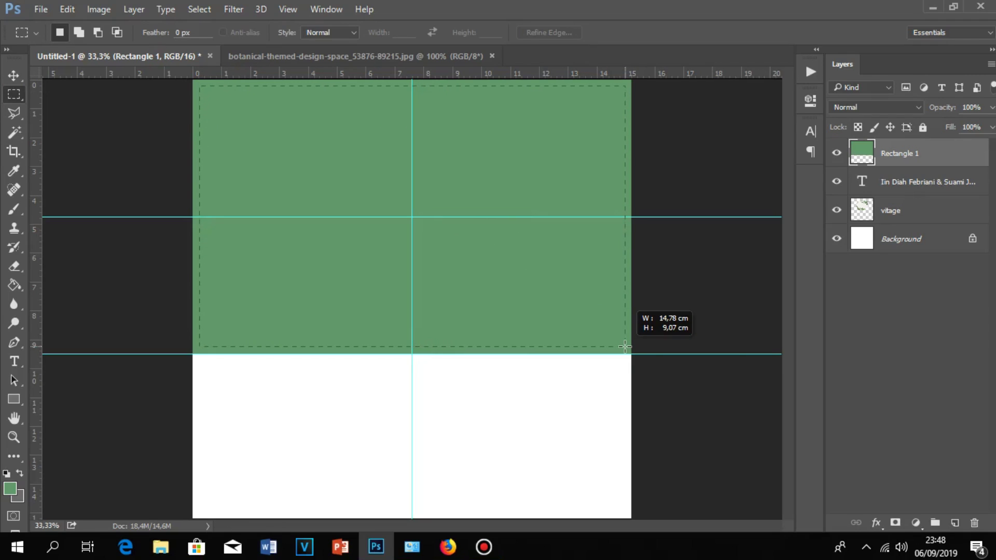
{"action": "left_click_drag", "start_coordinate": [625, 346], "coordinate": [625, 346]}
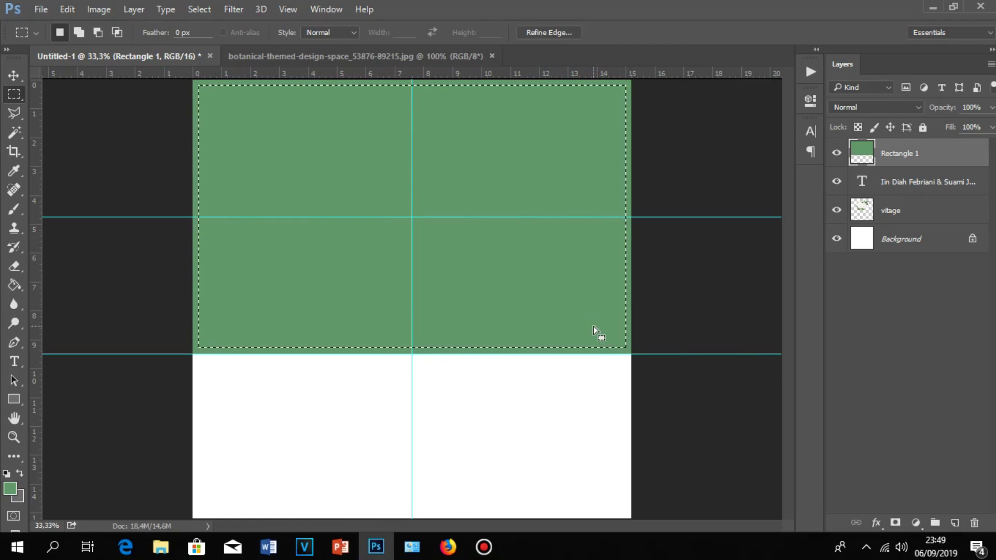
{"action": "key", "text": "Delete"}
{"action": "left_click", "coordinate": [599, 300]}
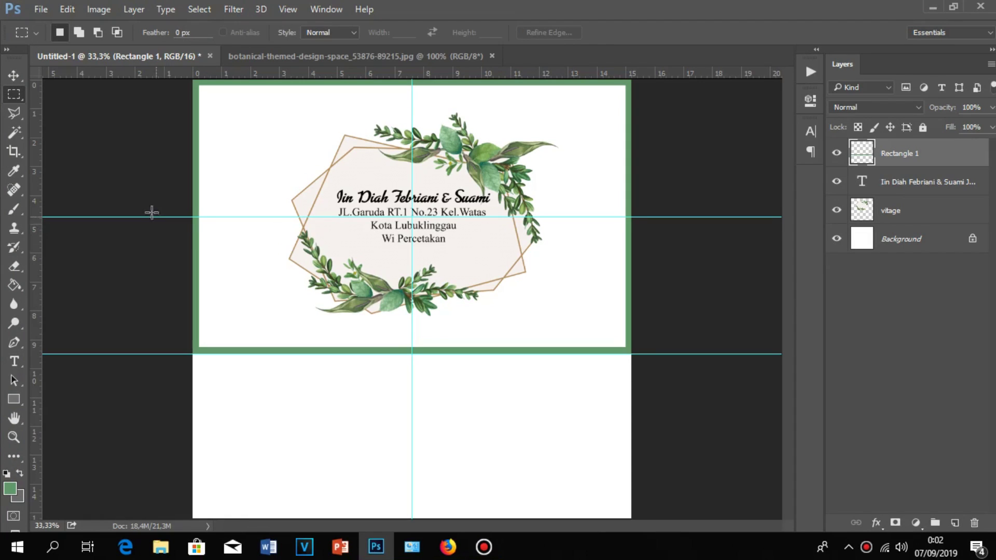
{"action": "left_click", "coordinate": [50, 7]}
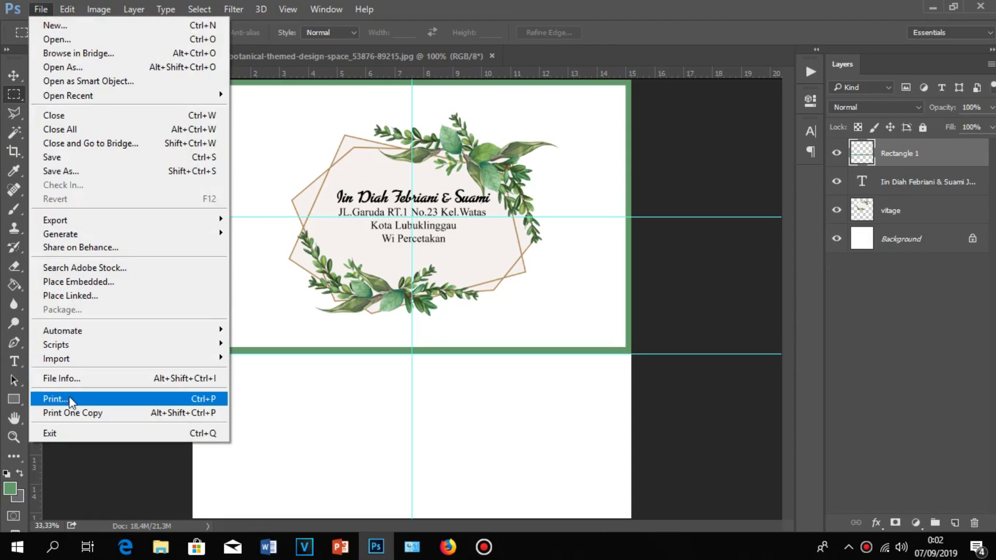
Step: Open the print dialog and bring up the EPSON L565 Series printer properties
{"action": "left_click", "coordinate": [76, 401]}
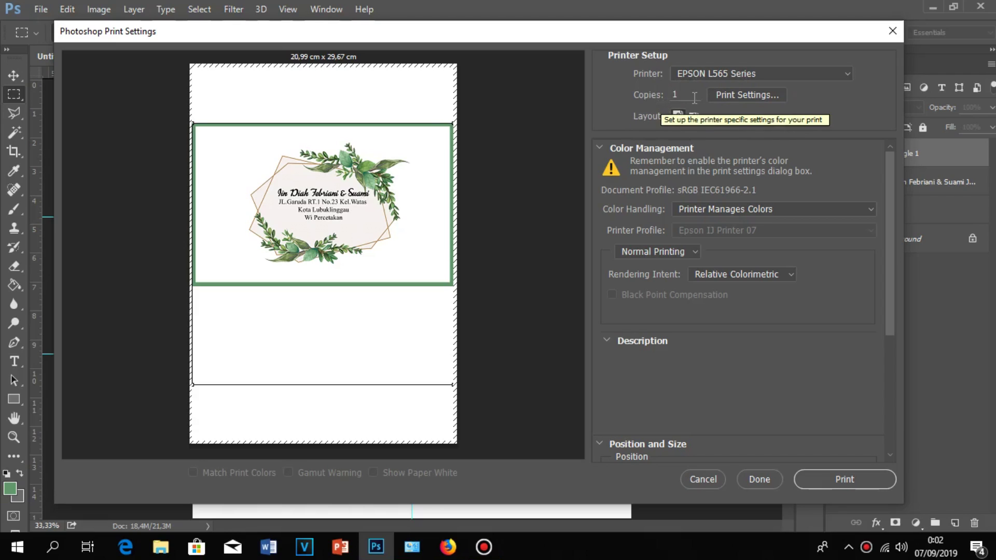
{"action": "left_click", "coordinate": [745, 95]}
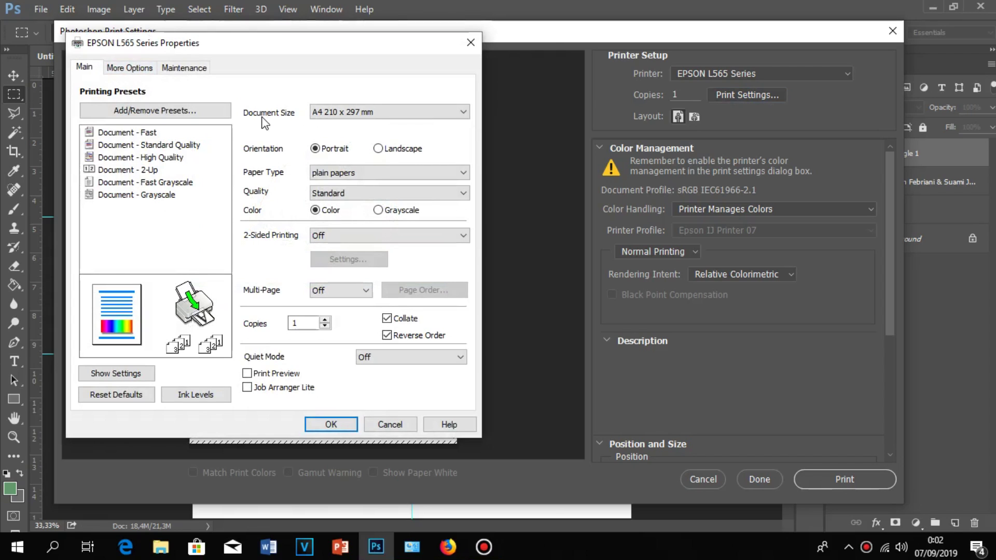
Step: Create a protected user-defined 152 × 152 mm paper size 'Amplop Kondangan', save and apply it
{"action": "left_click", "coordinate": [328, 114]}
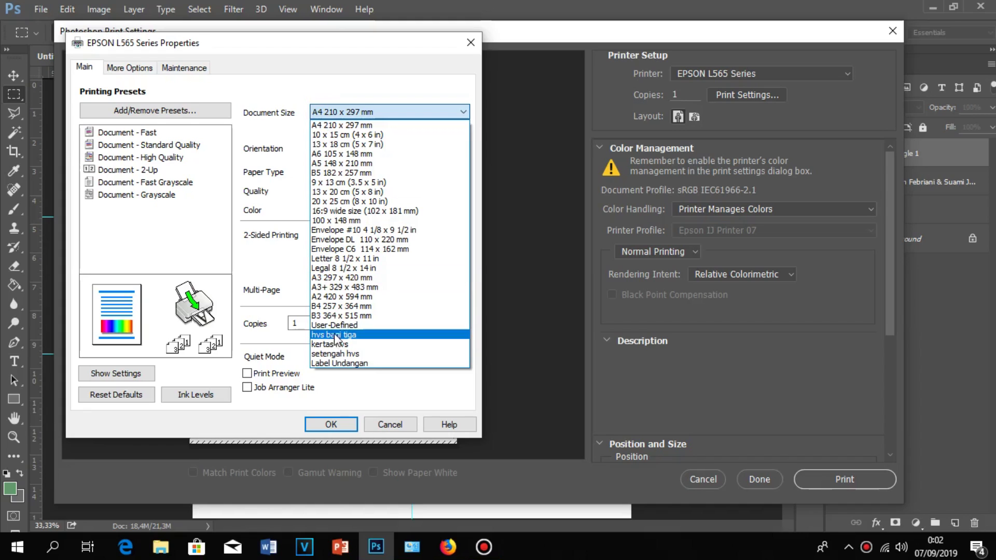
{"action": "left_click", "coordinate": [334, 325]}
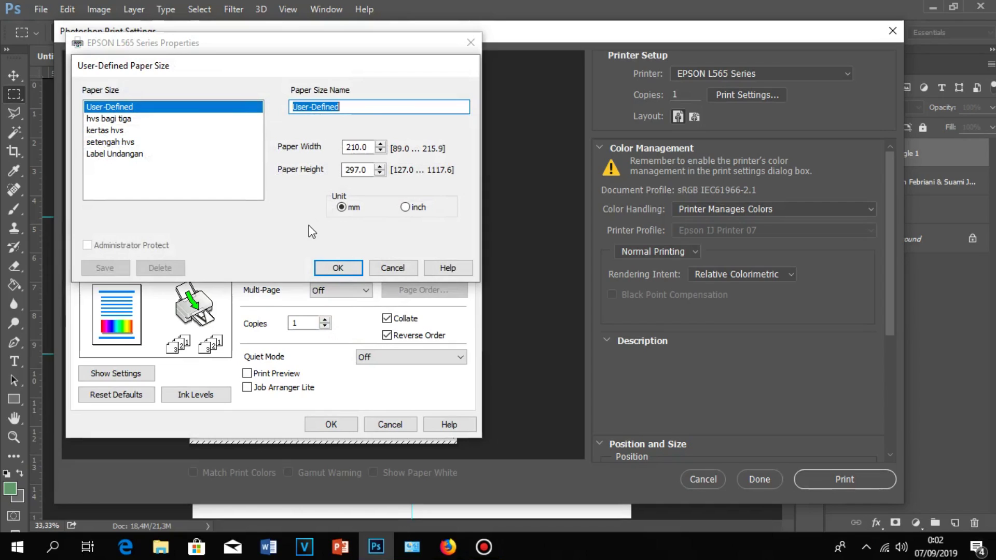
{"action": "type", "text": "Amplop Kondangan"}
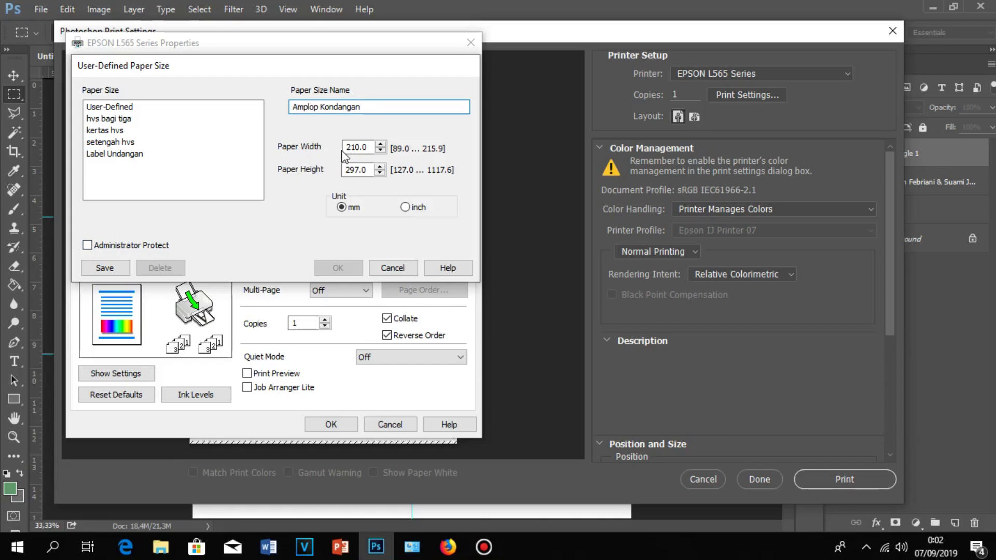
{"action": "double_click", "coordinate": [363, 148]}
{"action": "type", "text": "152"}
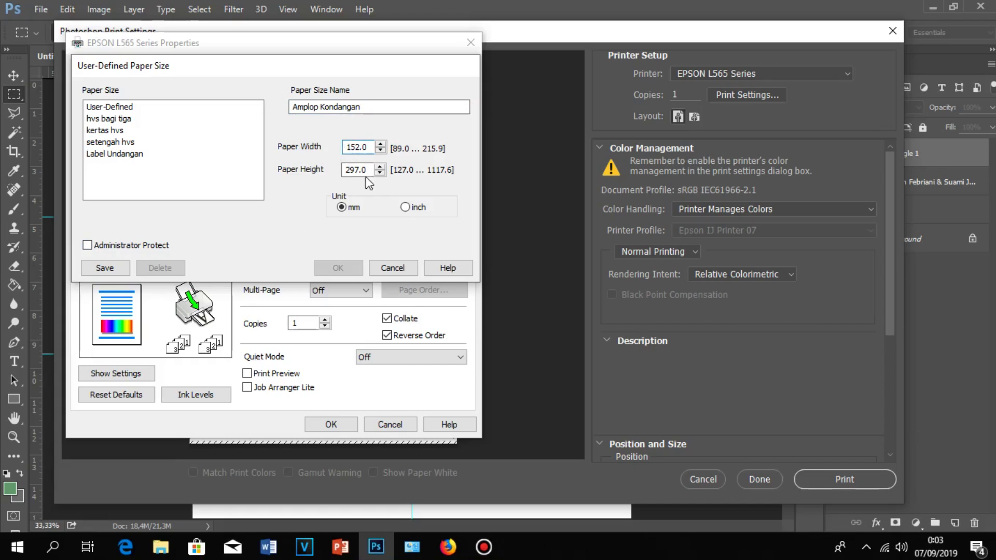
{"action": "left_click", "coordinate": [356, 171]}
{"action": "left_click_drag", "start_coordinate": [356, 171], "coordinate": [325, 179]}
{"action": "type", "text": "152"}
{"action": "left_click", "coordinate": [88, 246]}
{"action": "left_click", "coordinate": [105, 269]}
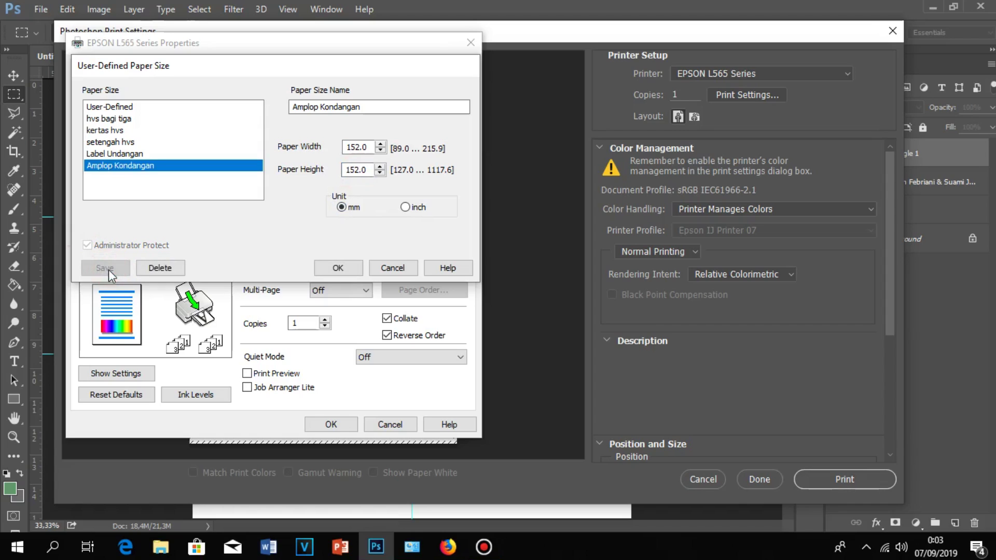
{"action": "left_click", "coordinate": [340, 269]}
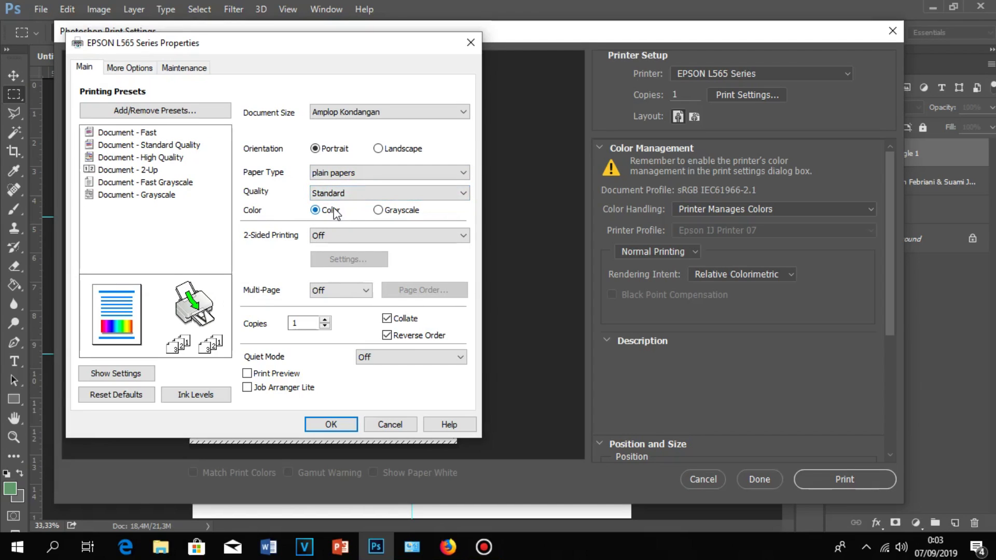
Step: Confirm the printer properties, enable Scale to Fit Media, and print the label
{"action": "left_click", "coordinate": [331, 425]}
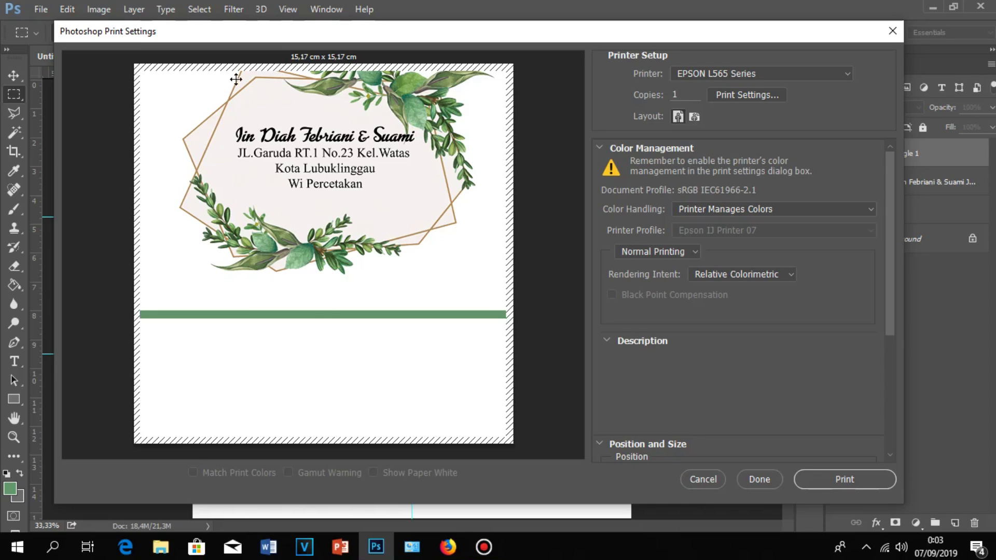
{"action": "left_click_drag", "start_coordinate": [890, 216], "coordinate": [898, 343]}
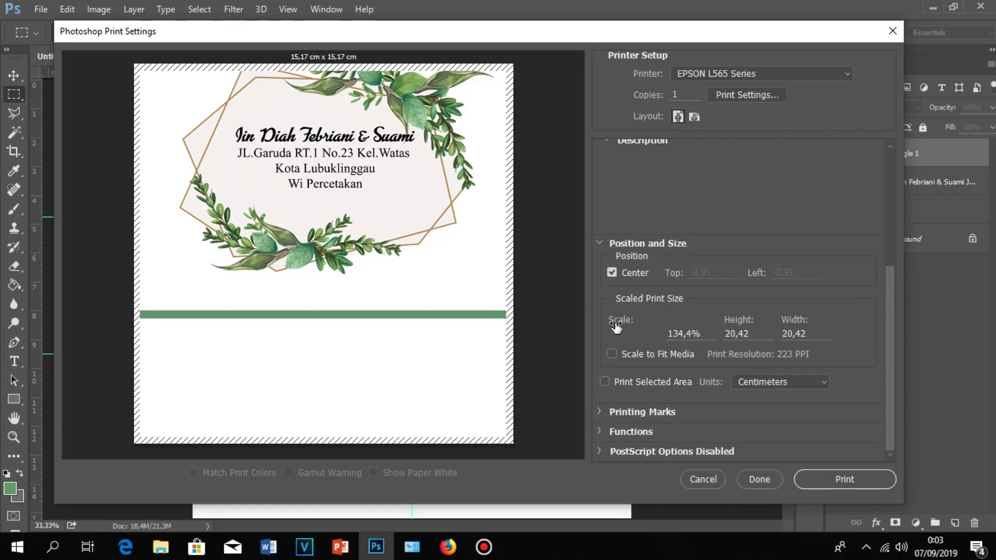
{"action": "left_click", "coordinate": [613, 354]}
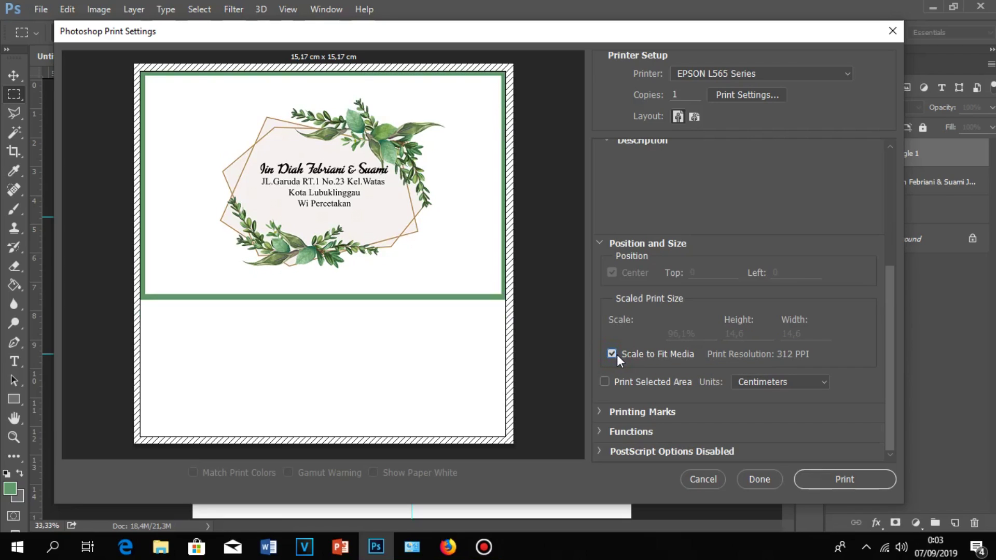
{"action": "left_click", "coordinate": [843, 483]}
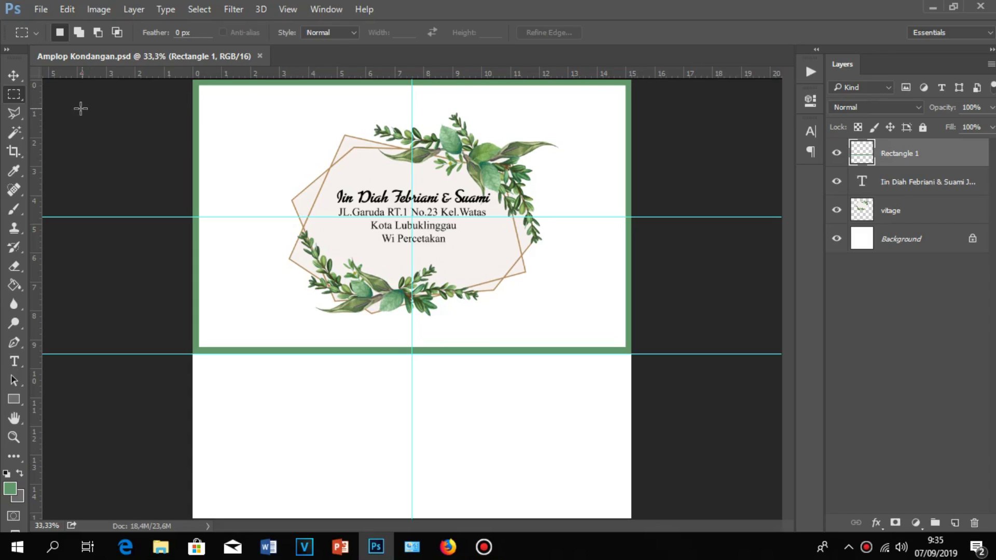
{"action": "left_click", "coordinate": [41, 11]}
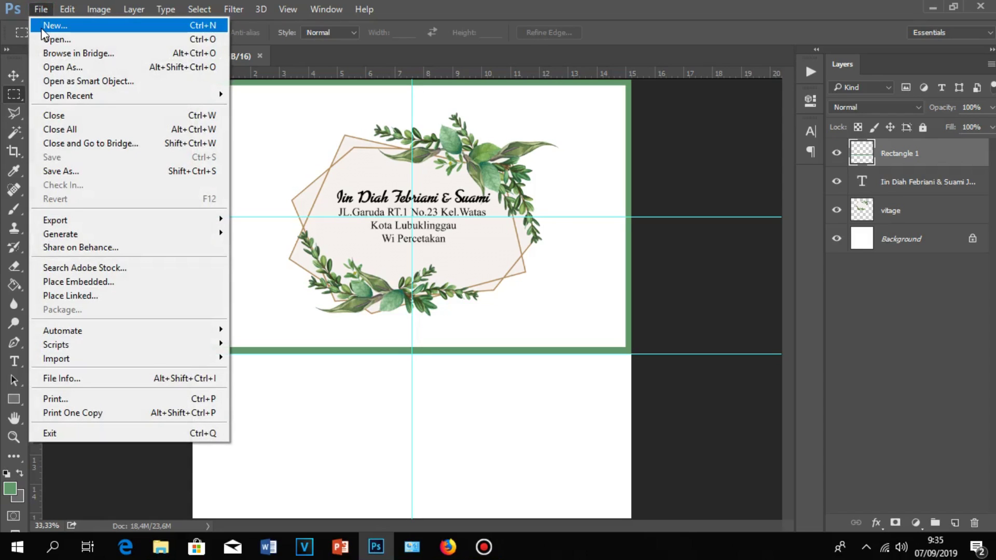
Step: Make a new Untitled-1 document 152 mm wide by 95 mm high at 300 pixels/inch
{"action": "left_click", "coordinate": [56, 26]}
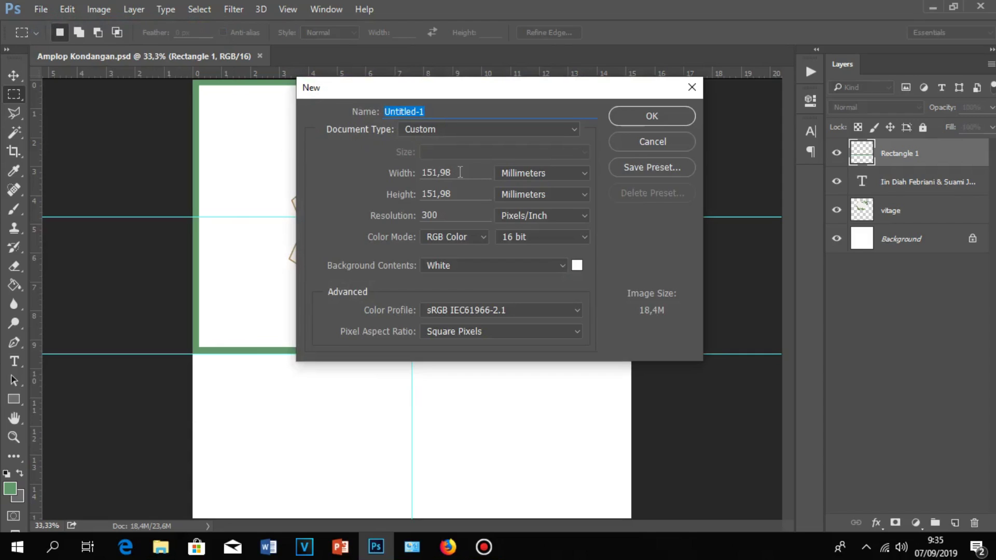
{"action": "left_click_drag", "start_coordinate": [460, 171], "coordinate": [404, 182]}
{"action": "type", "text": "152"}
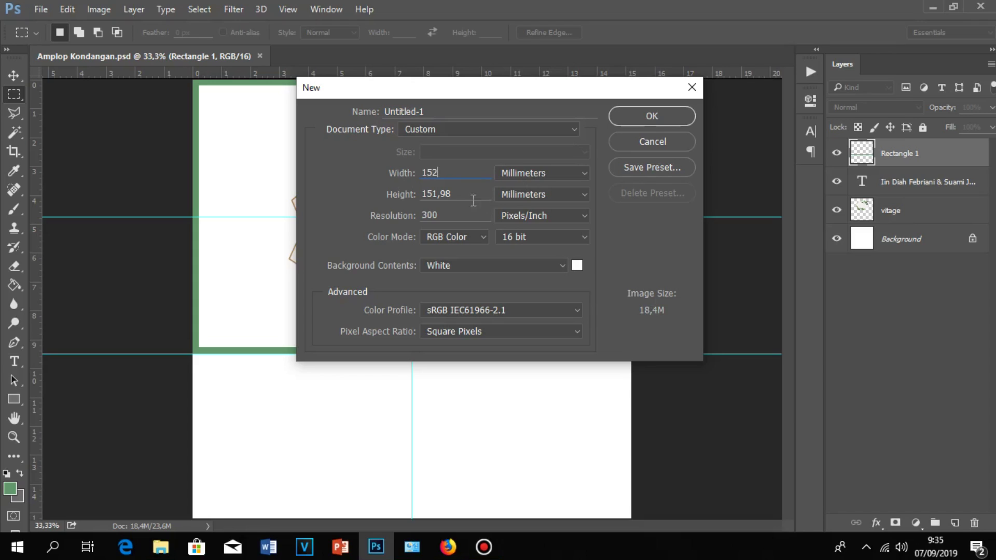
{"action": "left_click_drag", "start_coordinate": [467, 196], "coordinate": [409, 203]}
{"action": "type", "text": "95"}
{"action": "left_click", "coordinate": [639, 116]}
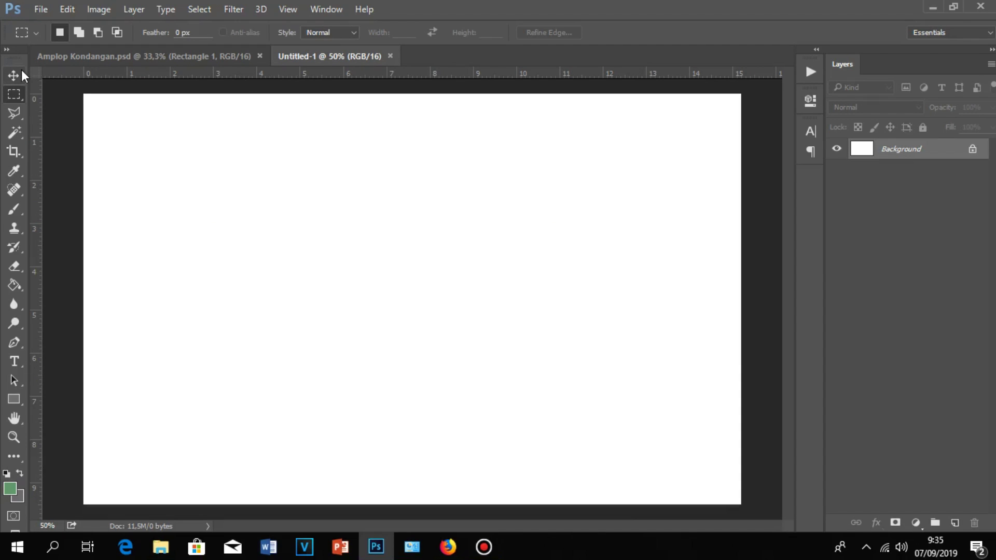
Step: In Amplop Kondangan.psd, select Rectangle 1, text and vitage layers and drag them toward Untitled-1
{"action": "left_click", "coordinate": [94, 57]}
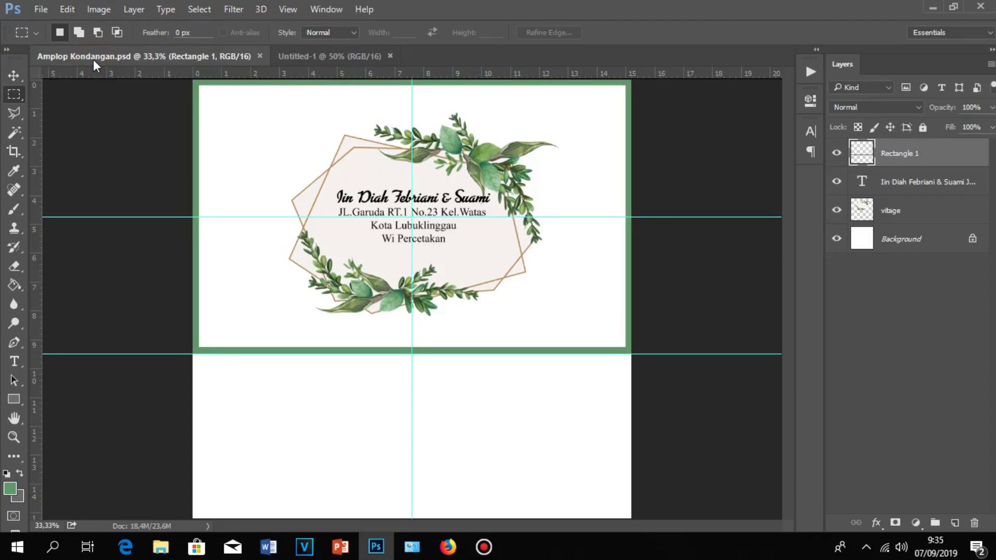
{"action": "left_click", "coordinate": [14, 76]}
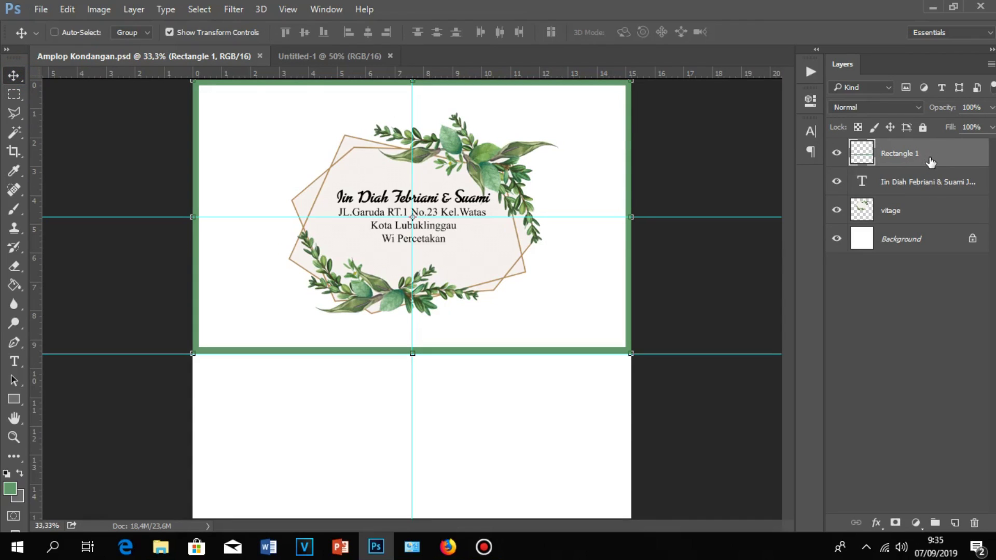
{"action": "left_click", "coordinate": [920, 209], "text": "shift"}
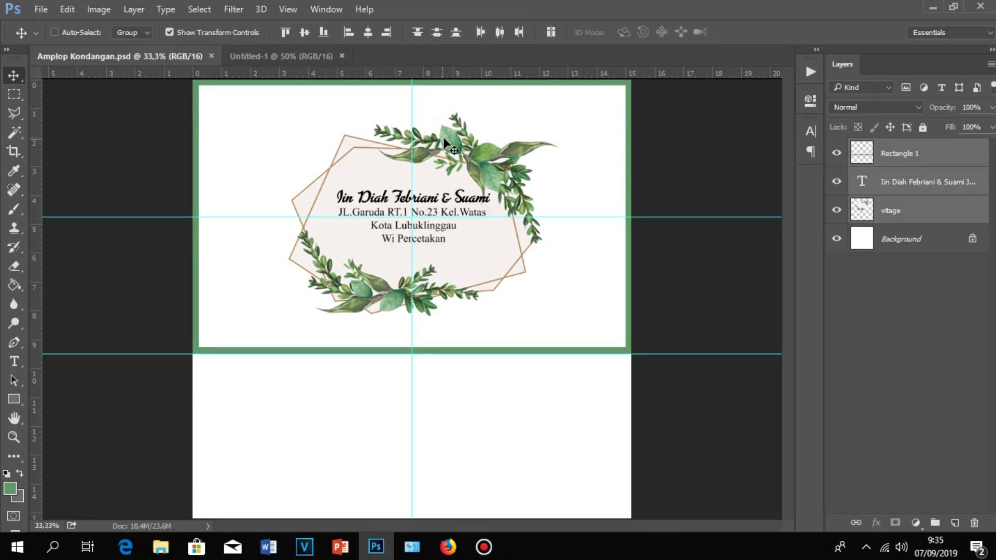
{"action": "left_click_drag", "start_coordinate": [444, 141], "coordinate": [293, 60]}
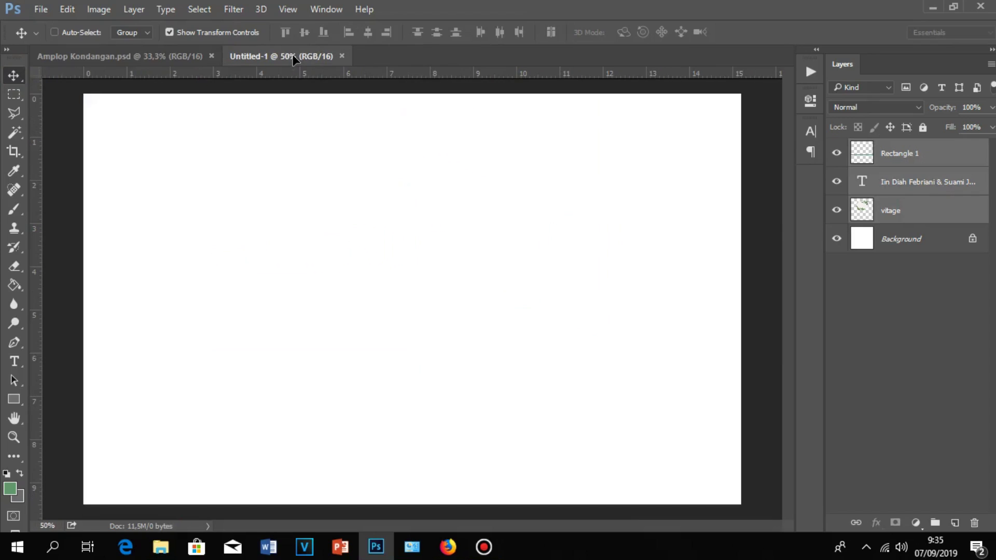
Step: Drop the border, address text and vitage layers into Untitled-1, centred on its canvas
{"action": "mouse_move", "coordinate": [293, 60]}
{"action": "left_mouse_down"}
{"action": "mouse_move", "coordinate": [415, 270]}
{"action": "mouse_move", "coordinate": [401, 267]}
{"action": "left_mouse_up"}
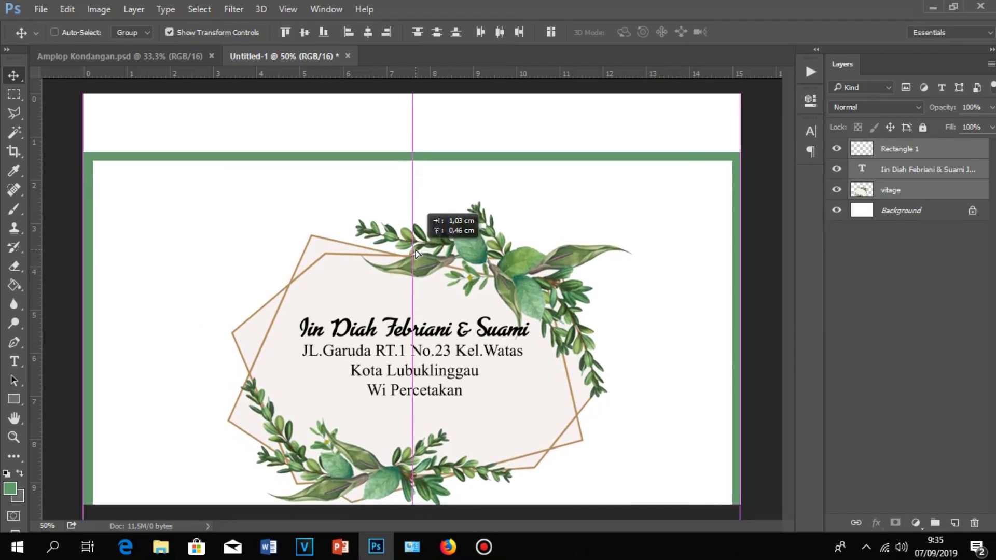
{"action": "left_click_drag", "start_coordinate": [401, 267], "coordinate": [419, 199]}
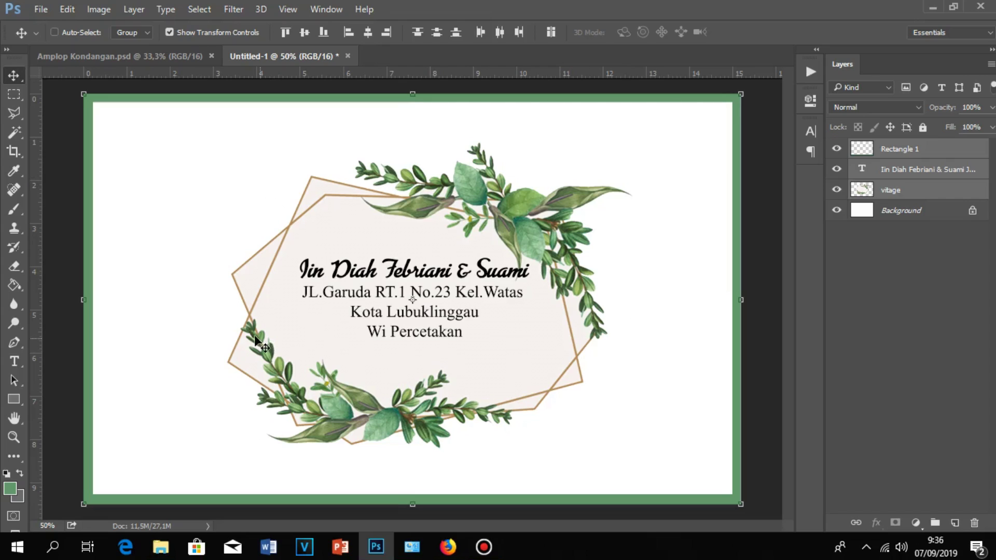
{"action": "left_click", "coordinate": [41, 9]}
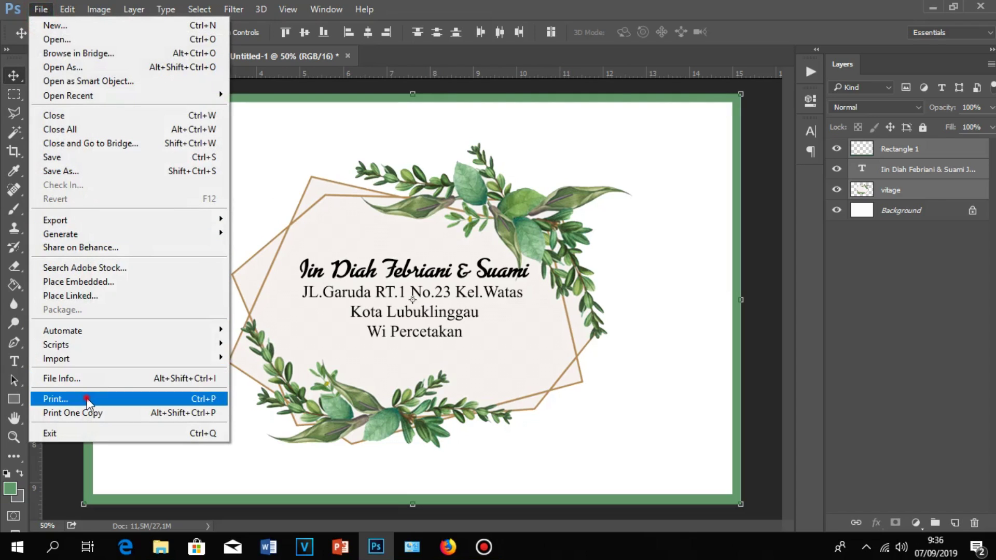
Step: Open the print dialog for the new label and bring up the EPSON L565 properties
{"action": "left_click", "coordinate": [89, 399]}
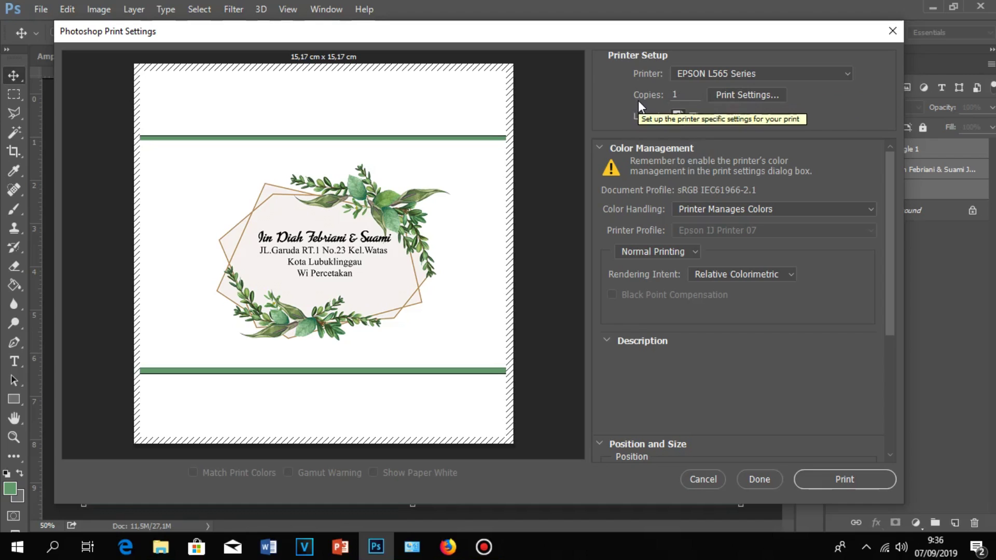
{"action": "left_click", "coordinate": [737, 98]}
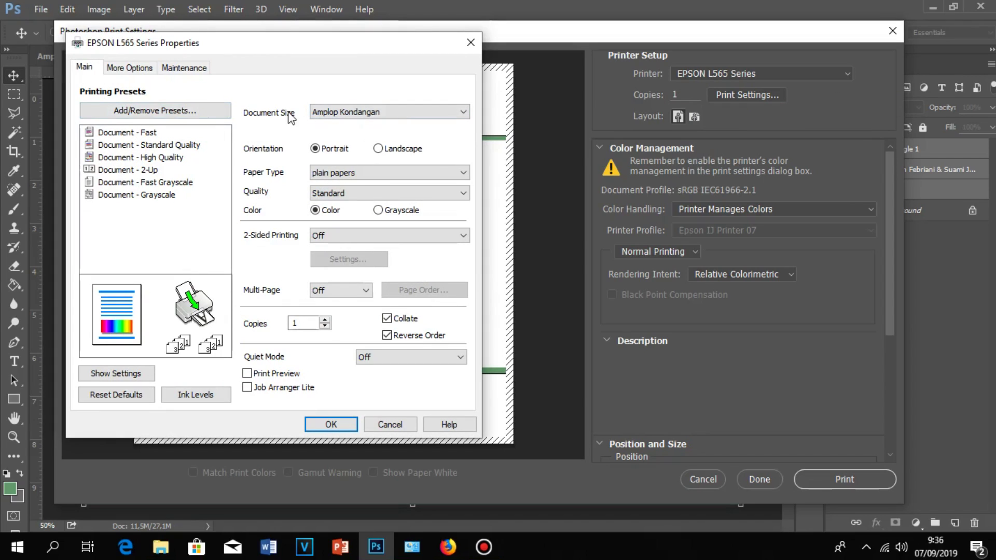
Step: Define a protected custom paper size 'Amplop' at 152 × 95 mm (clamped to 127), then save and apply it
{"action": "left_click", "coordinate": [380, 111]}
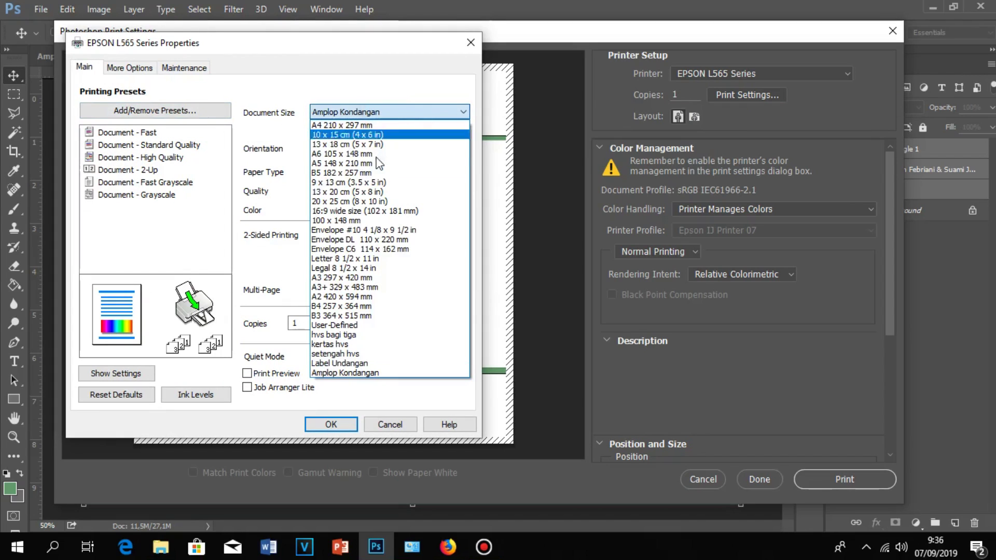
{"action": "left_click", "coordinate": [376, 326]}
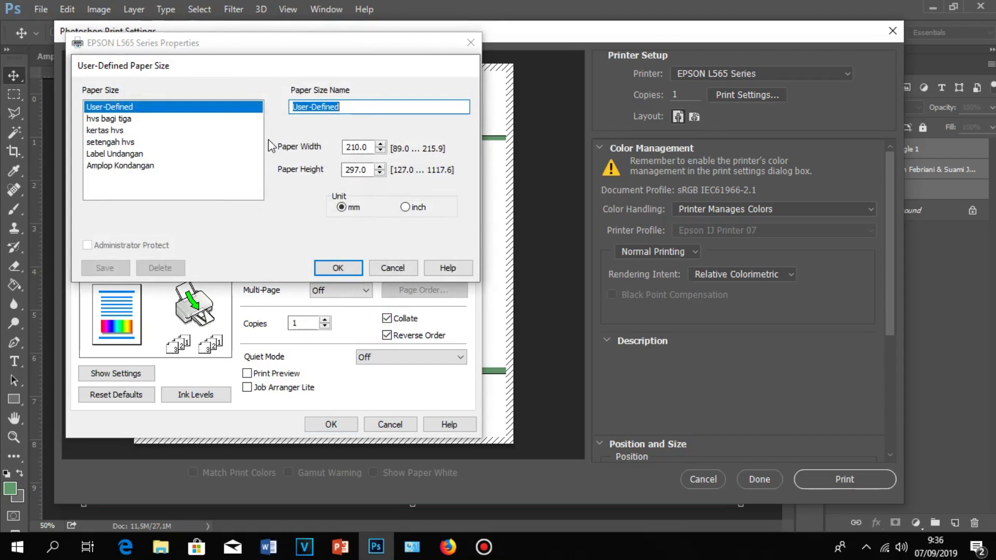
{"action": "type", "text": "Amplop"}
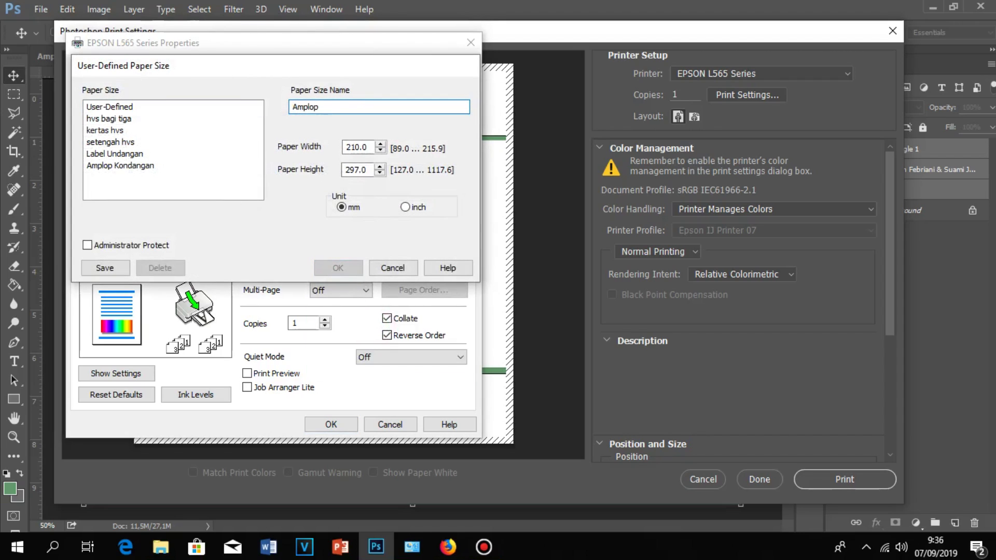
{"action": "left_click_drag", "start_coordinate": [358, 147], "coordinate": [338, 147]}
{"action": "type", "text": "152"}
{"action": "left_click_drag", "start_coordinate": [358, 170], "coordinate": [334, 171]}
{"action": "type", "text": "95"}
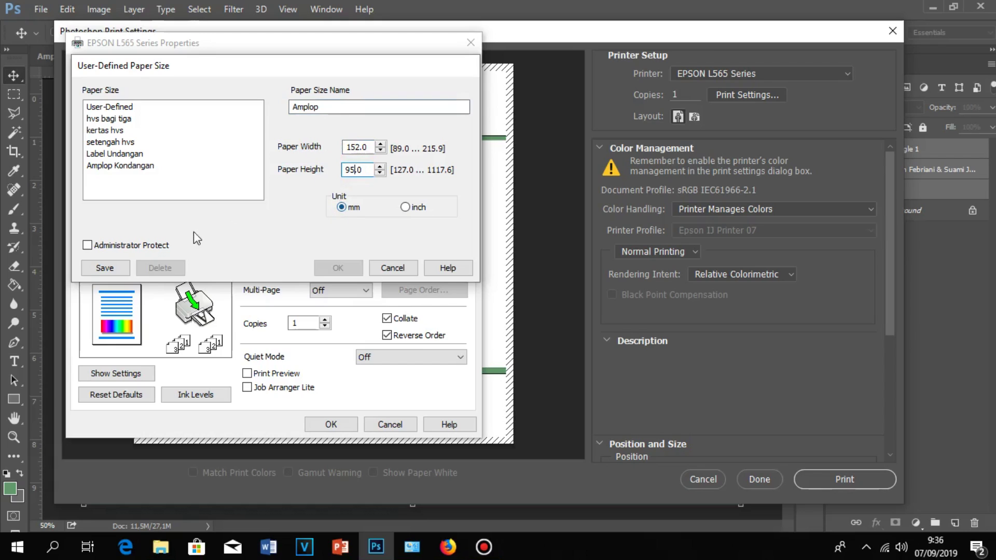
{"action": "left_click", "coordinate": [87, 246]}
{"action": "left_click", "coordinate": [98, 269]}
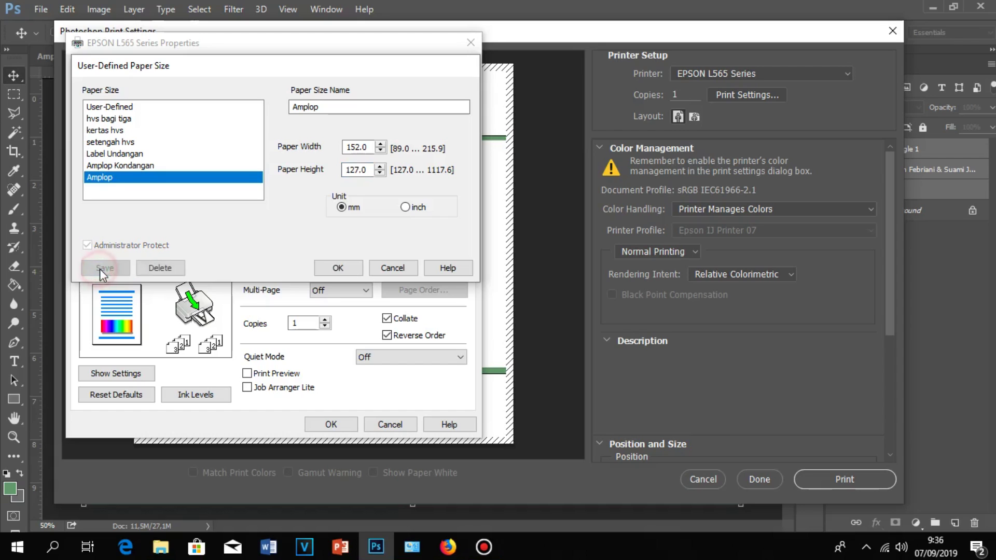
{"action": "left_click", "coordinate": [337, 269]}
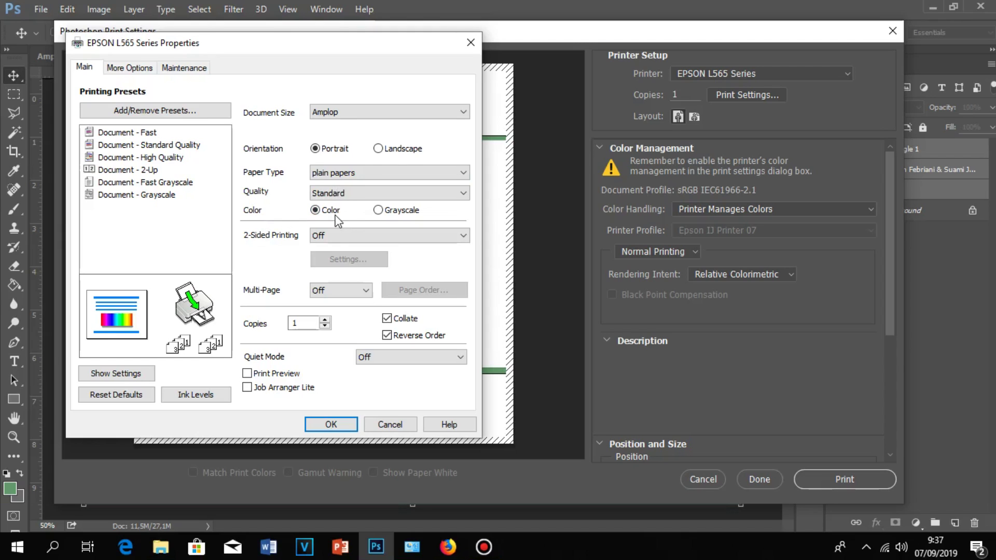
Step: Return to the print preview, enable Scale to Fit Media, and reopen the EPSON print settings
{"action": "left_click", "coordinate": [336, 425]}
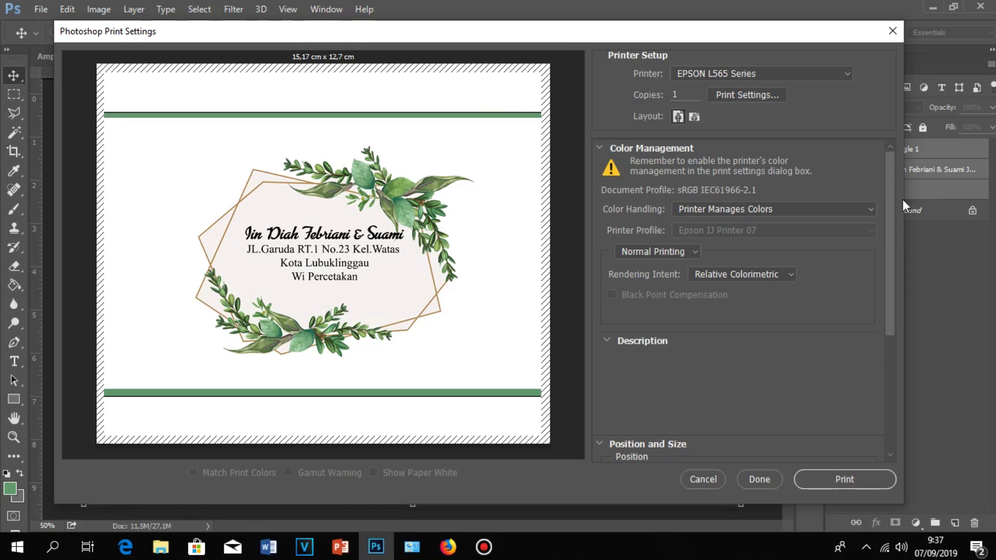
{"action": "left_click_drag", "start_coordinate": [888, 205], "coordinate": [891, 315]}
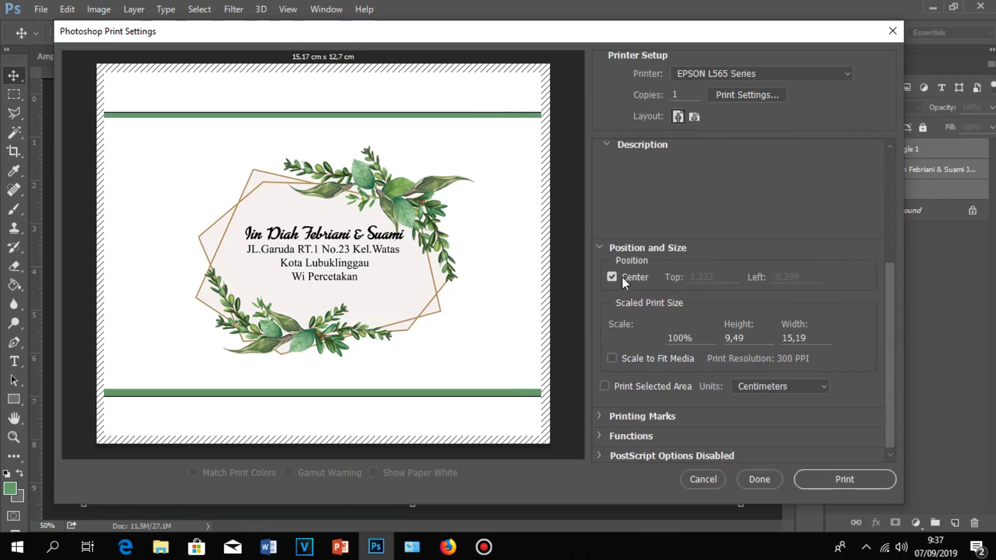
{"action": "left_click", "coordinate": [611, 358]}
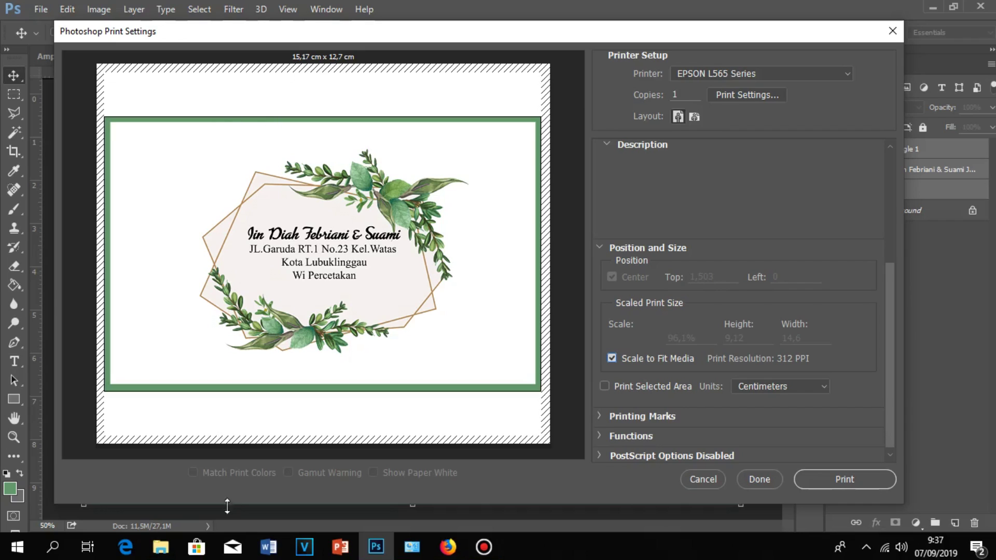
{"action": "left_click", "coordinate": [768, 95]}
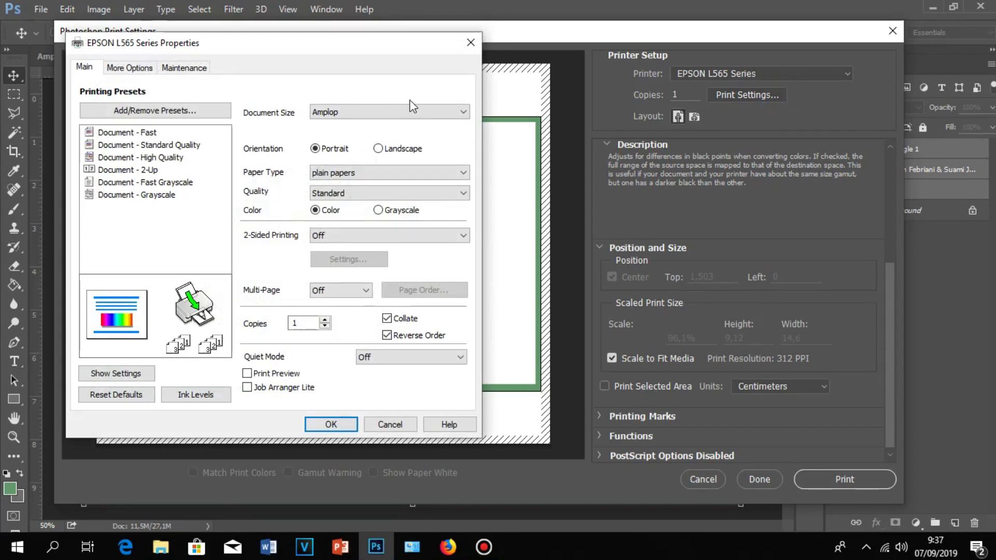
Step: Change the user-defined Amplop paper height to 95 mm and close the dialog
{"action": "left_click", "coordinate": [385, 110]}
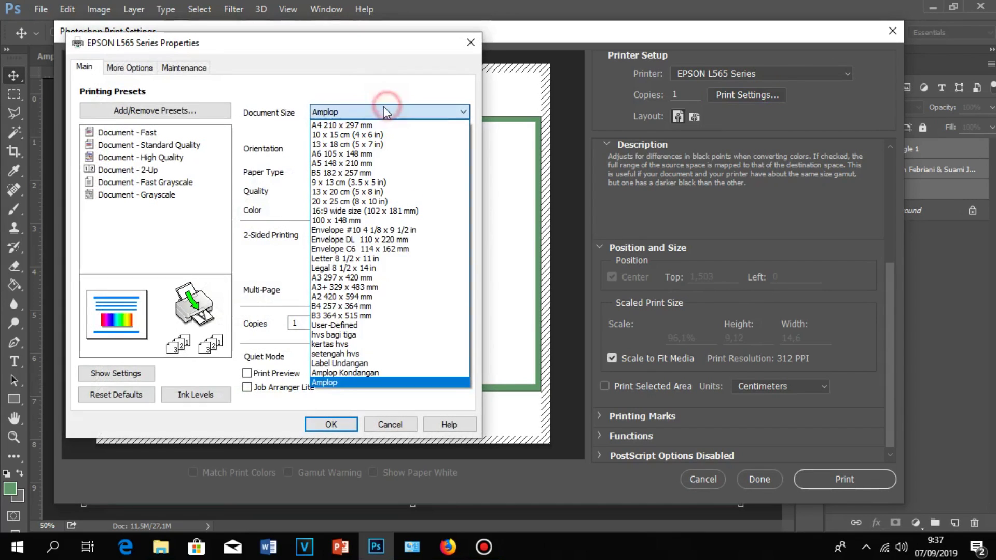
{"action": "left_click", "coordinate": [337, 325]}
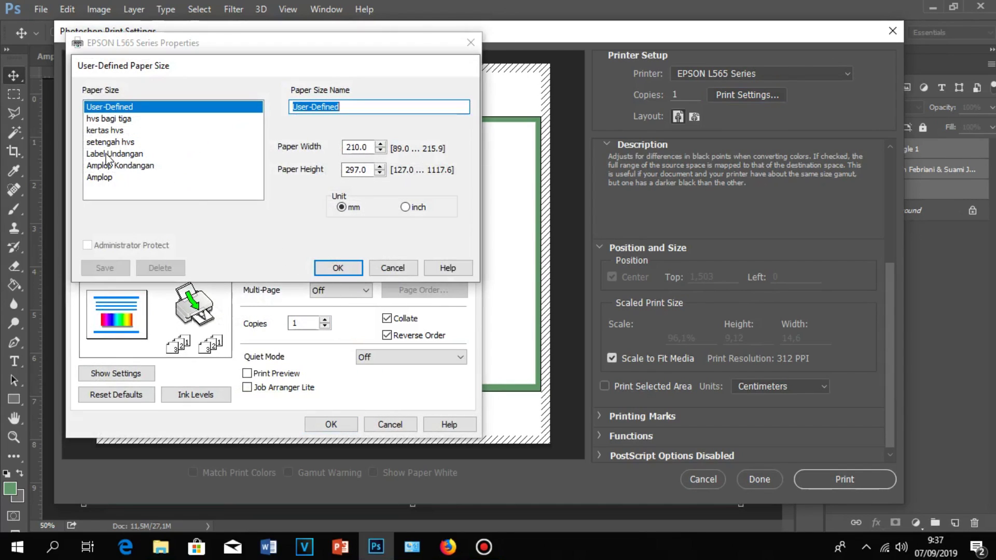
{"action": "left_click", "coordinate": [102, 177]}
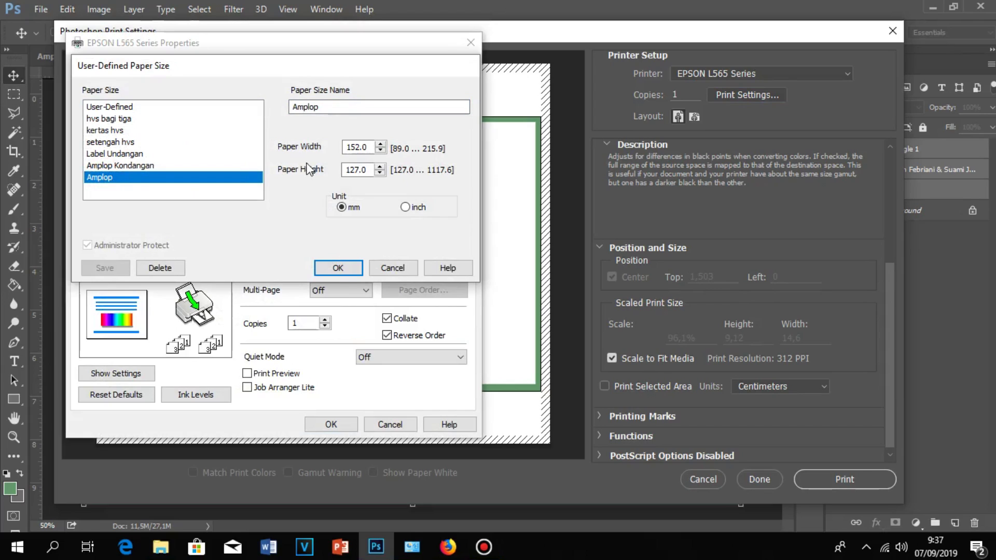
{"action": "left_click", "coordinate": [359, 170]}
{"action": "double_click", "coordinate": [360, 170]}
{"action": "type", "text": "95"}
{"action": "left_click", "coordinate": [347, 264]}
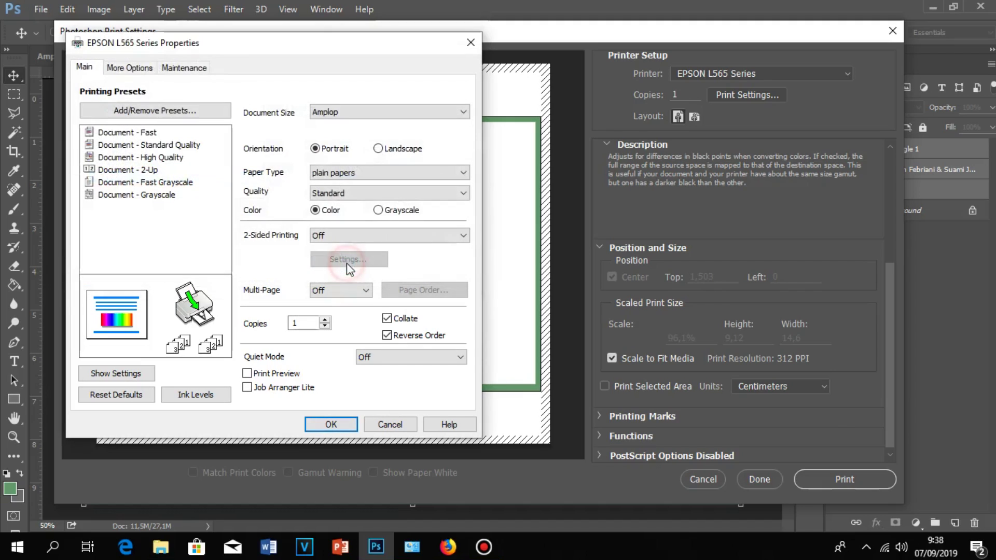
Step: Reselect Amplop and re-enter its height as 95, fixing a mistyped 85.0, then confirm
{"action": "left_click", "coordinate": [374, 111]}
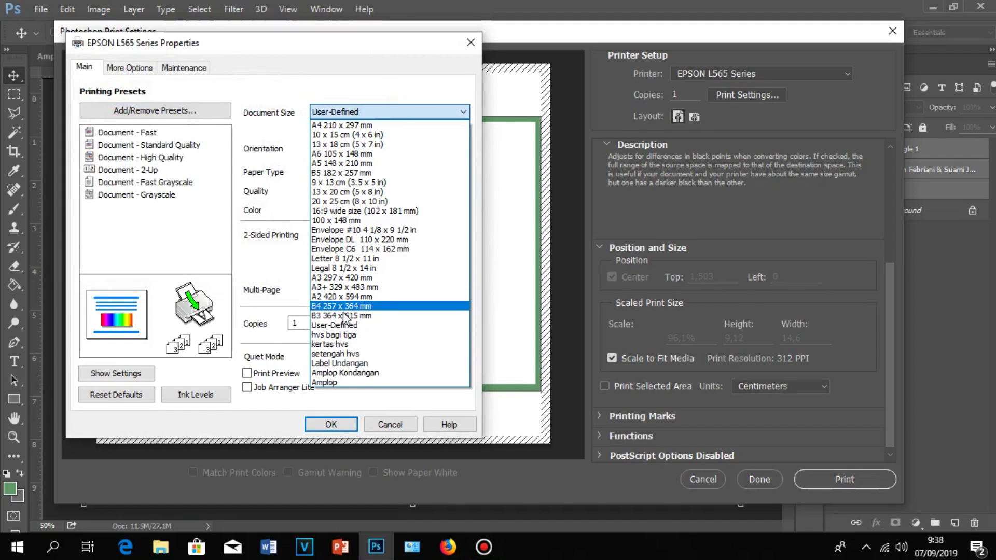
{"action": "left_click", "coordinate": [343, 325]}
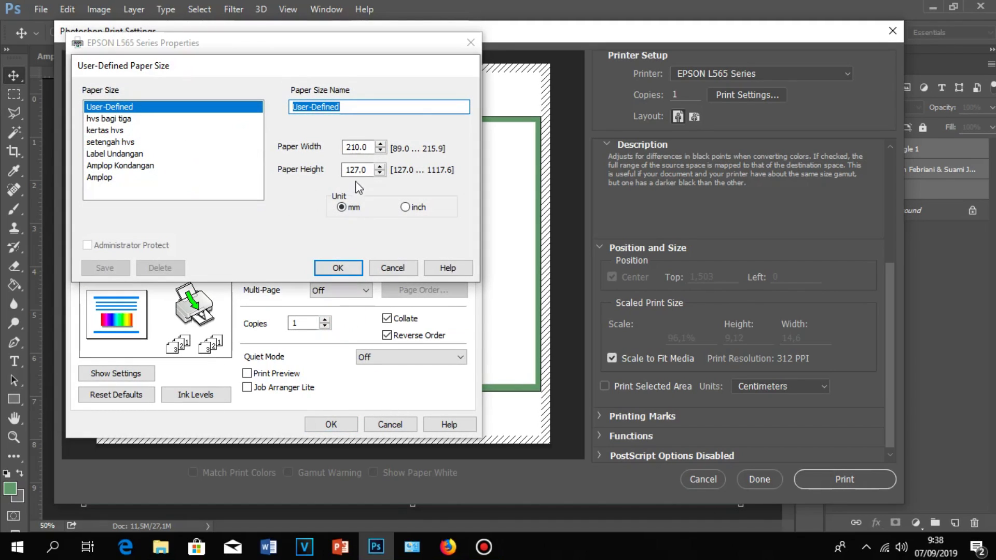
{"action": "left_click", "coordinate": [94, 185]}
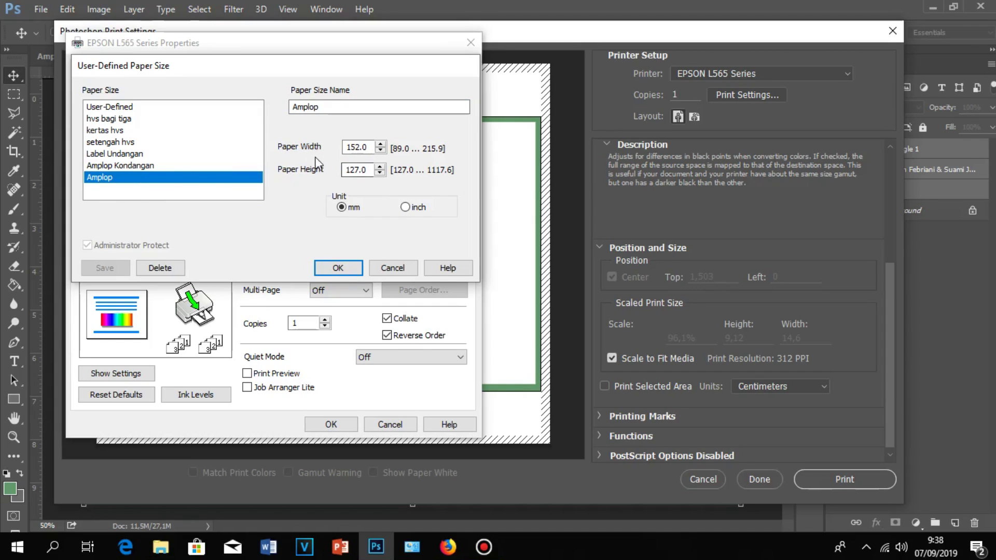
{"action": "left_click", "coordinate": [357, 172]}
{"action": "type", "text": "85.0"}
{"action": "left_click", "coordinate": [351, 170]}
{"action": "key", "text": "BackSpace"}
{"action": "type", "text": "9"}
{"action": "left_click", "coordinate": [354, 270]}
Step: Reopen the user-defined paper sizes with Amplop selected to edit its height
{"action": "left_click", "coordinate": [360, 115]}
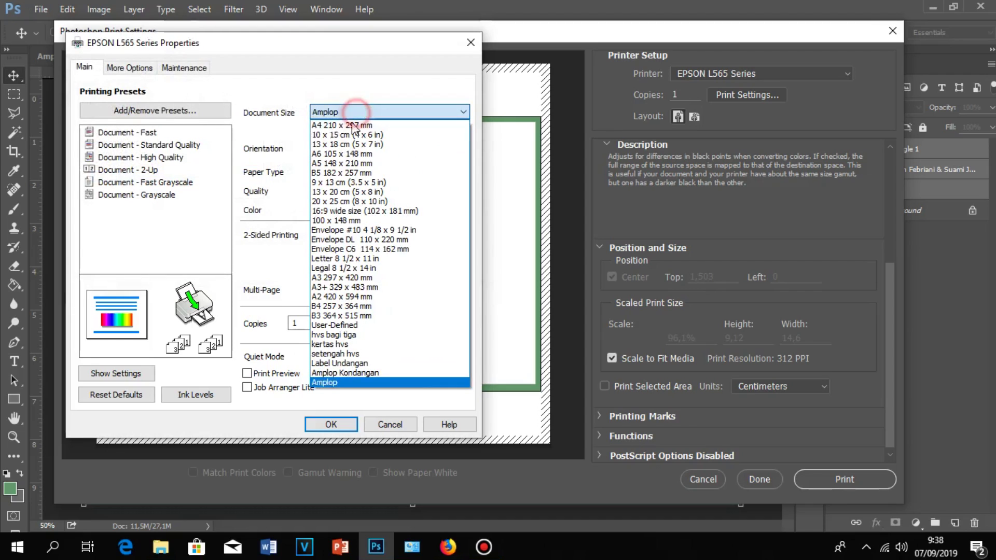
{"action": "left_click", "coordinate": [342, 327]}
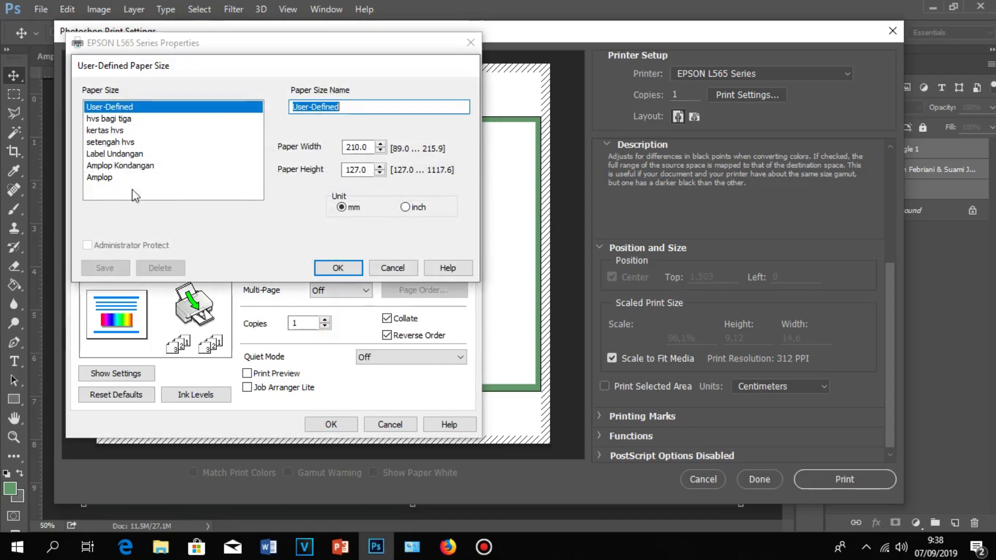
{"action": "left_click", "coordinate": [99, 177]}
{"action": "left_click", "coordinate": [359, 171]}
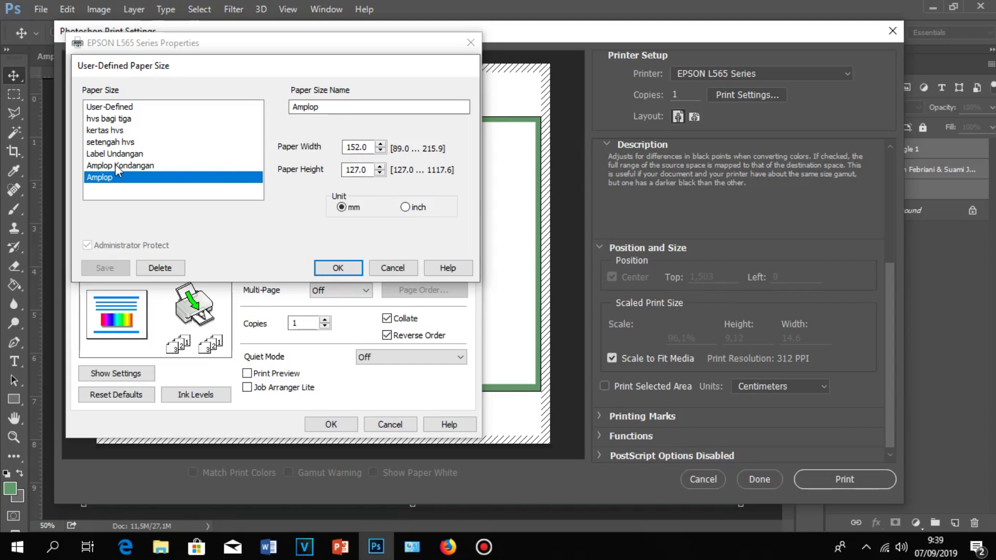
Step: After checking the Amplop Kondangan size, set Amplop to 95 mm wide and 152 mm high
{"action": "left_click", "coordinate": [133, 165]}
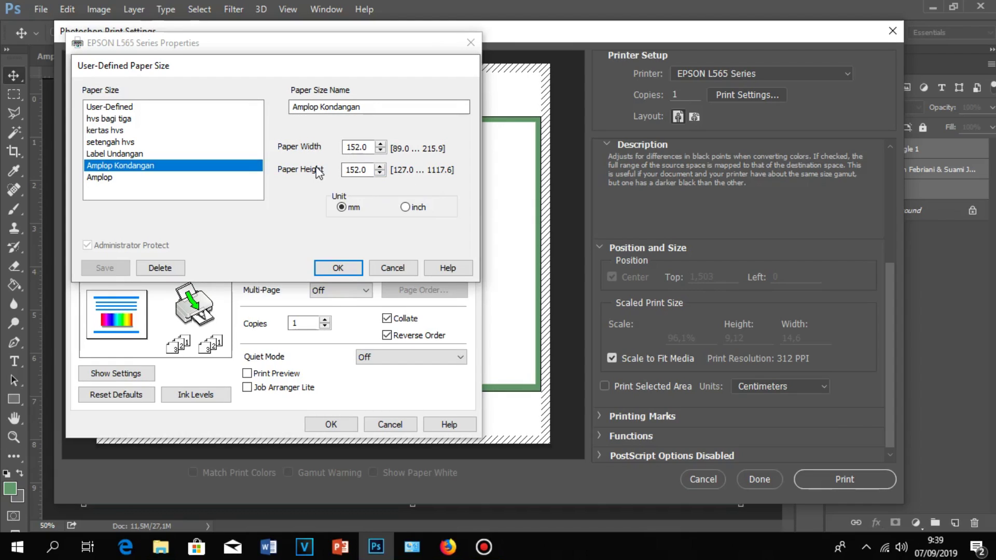
{"action": "left_click", "coordinate": [115, 177]}
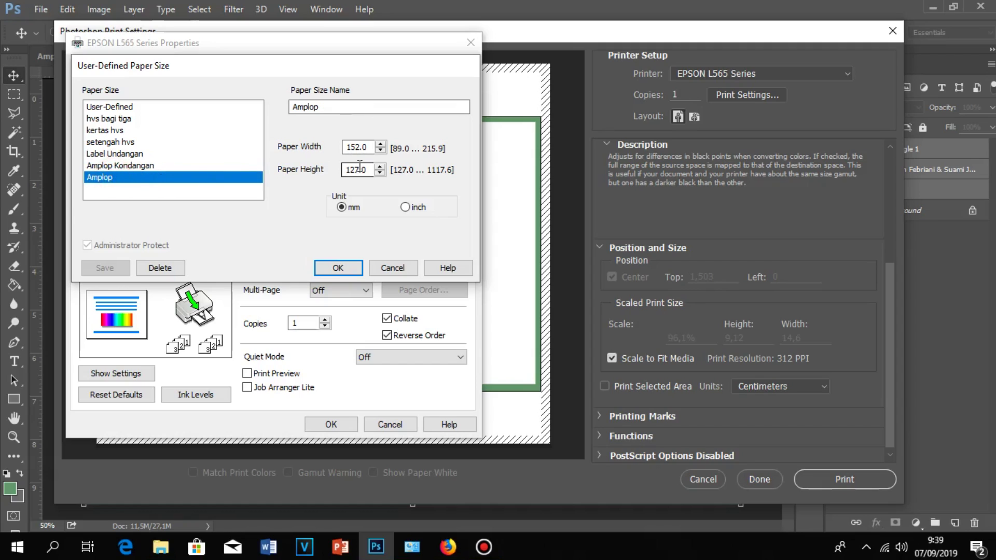
{"action": "double_click", "coordinate": [356, 147]}
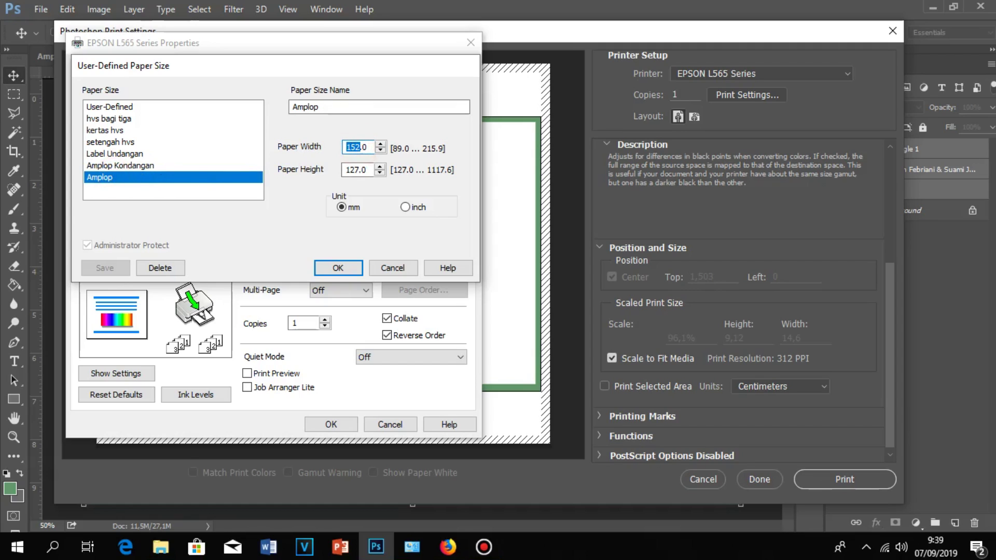
{"action": "type", "text": "95"}
{"action": "left_click", "coordinate": [359, 170]}
{"action": "double_click", "coordinate": [358, 170]}
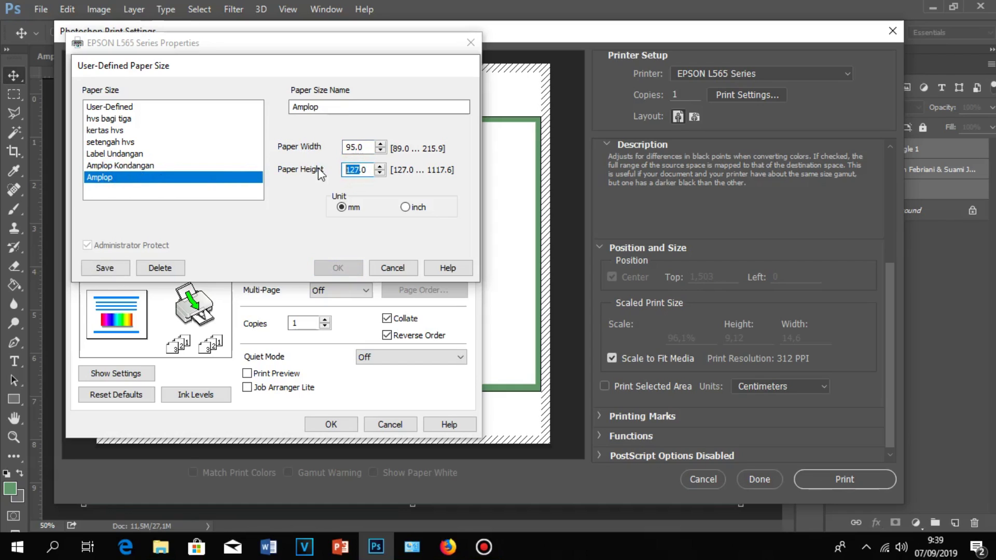
{"action": "type", "text": "152"}
Step: Save over the existing Amplop size and apply it to the printer properties
{"action": "left_click", "coordinate": [109, 267]}
{"action": "left_click", "coordinate": [535, 317]}
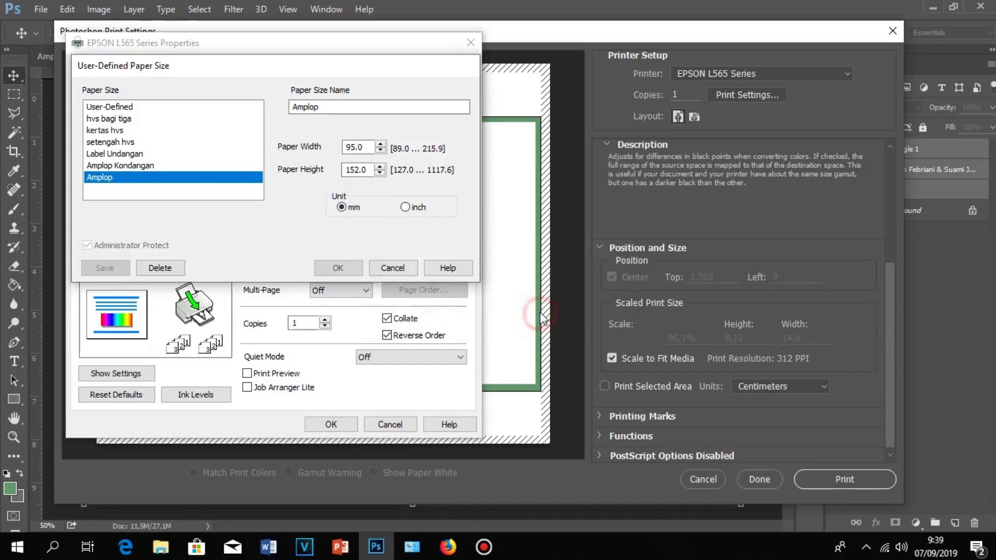
{"action": "left_click", "coordinate": [346, 269]}
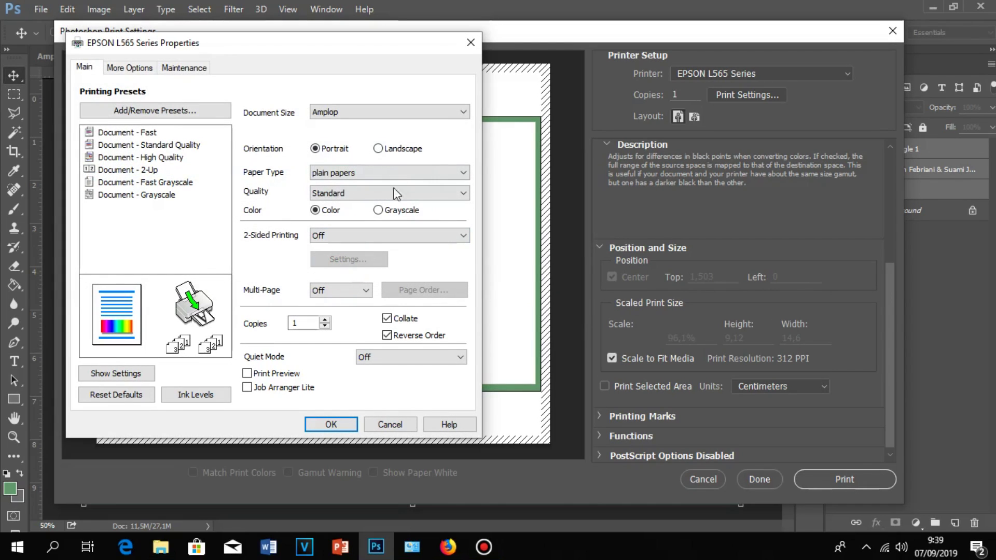
{"action": "left_click", "coordinate": [332, 424]}
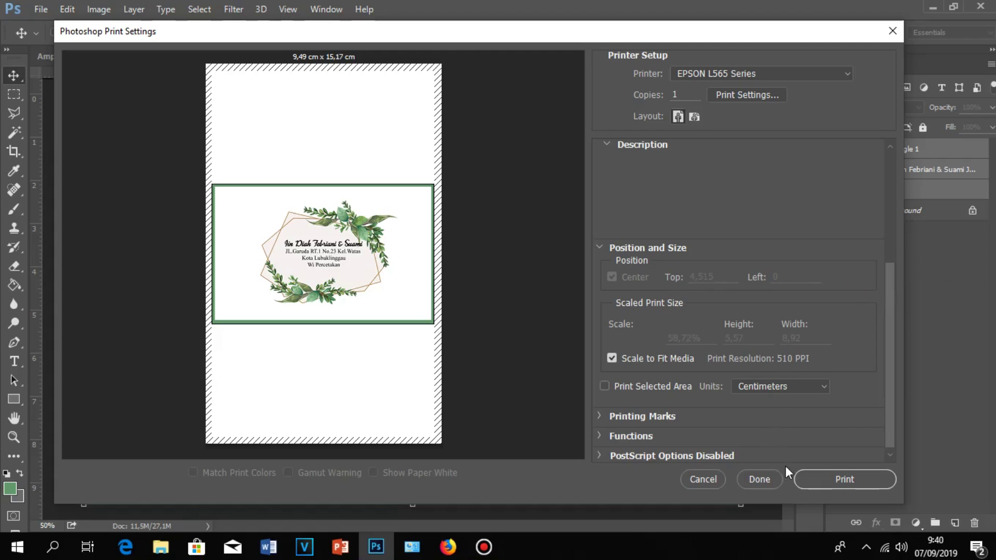
Step: Close Print Settings keeping the changes, then bring Amplop Kondangan.psd to the front
{"action": "left_click", "coordinate": [761, 479]}
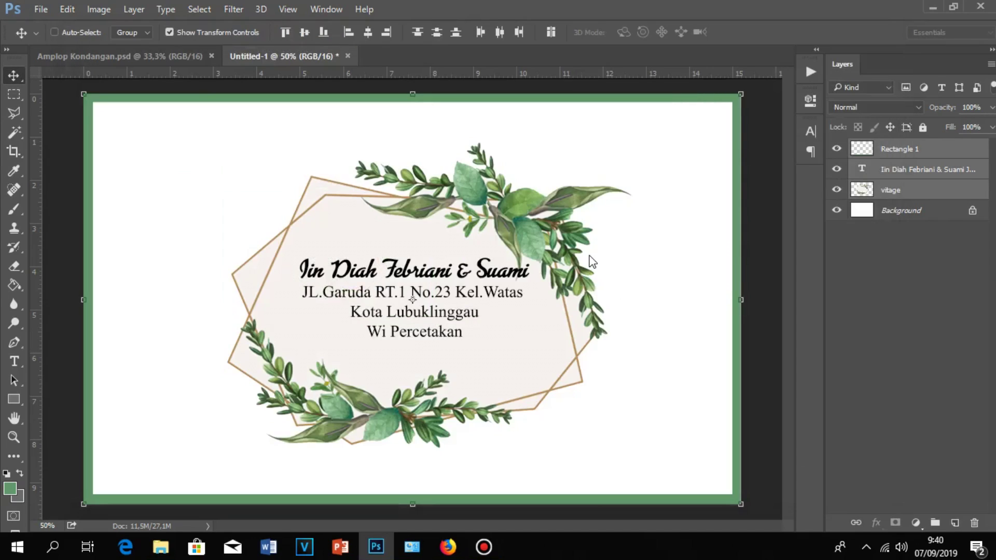
{"action": "left_click", "coordinate": [164, 61]}
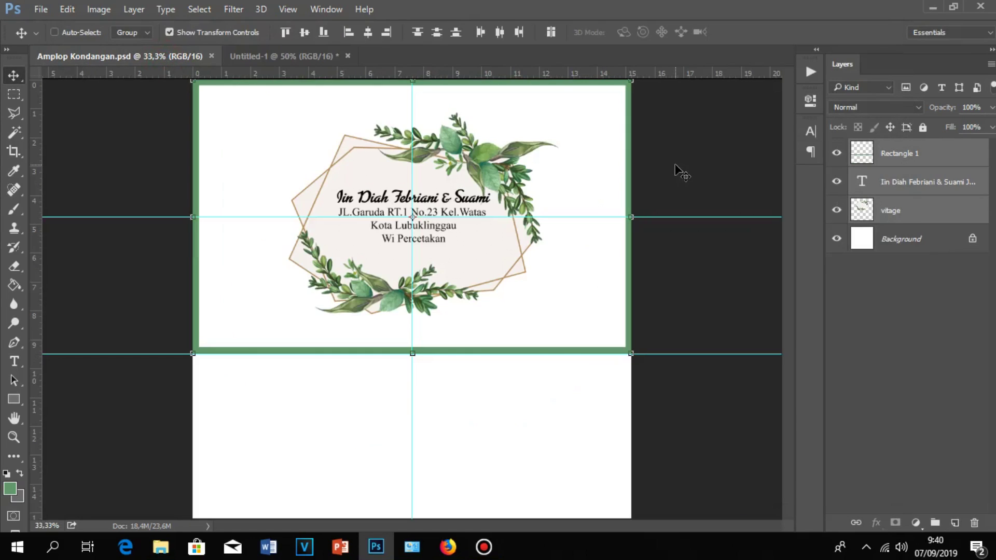